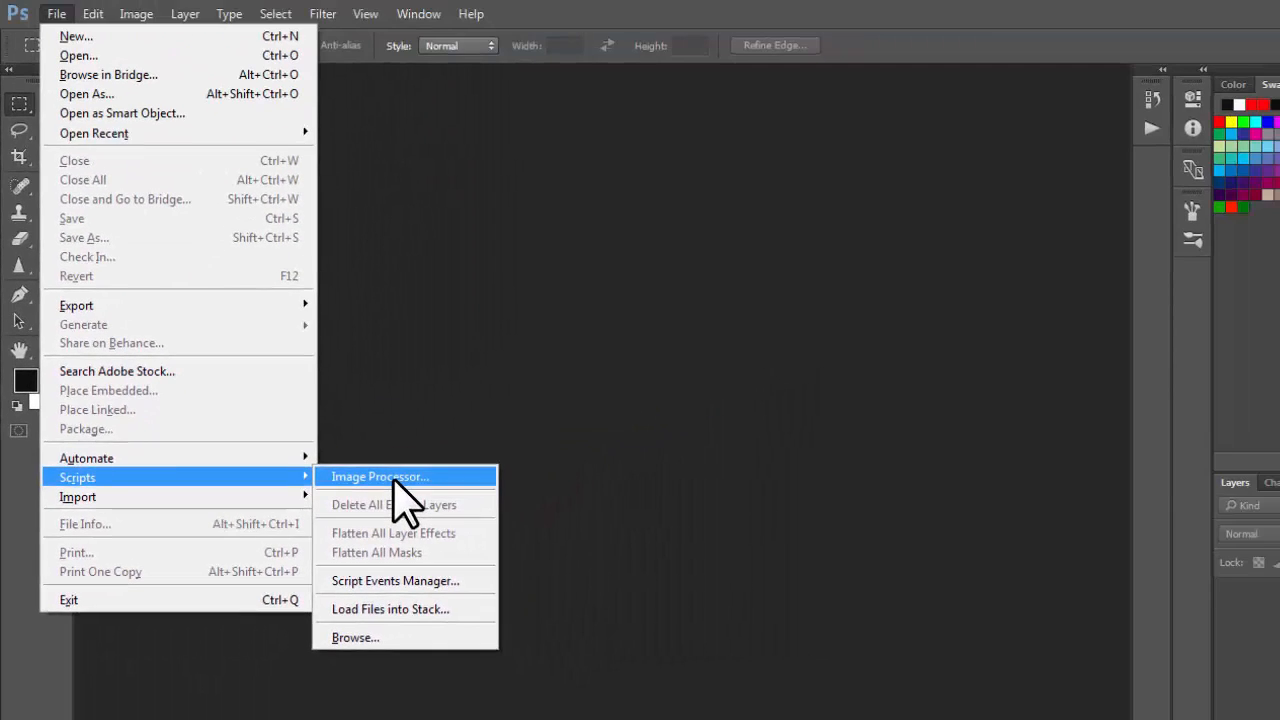
# Open the Image Processor script and choose the Photos folder as the source of the images to process
pyautogui.click(395, 478)
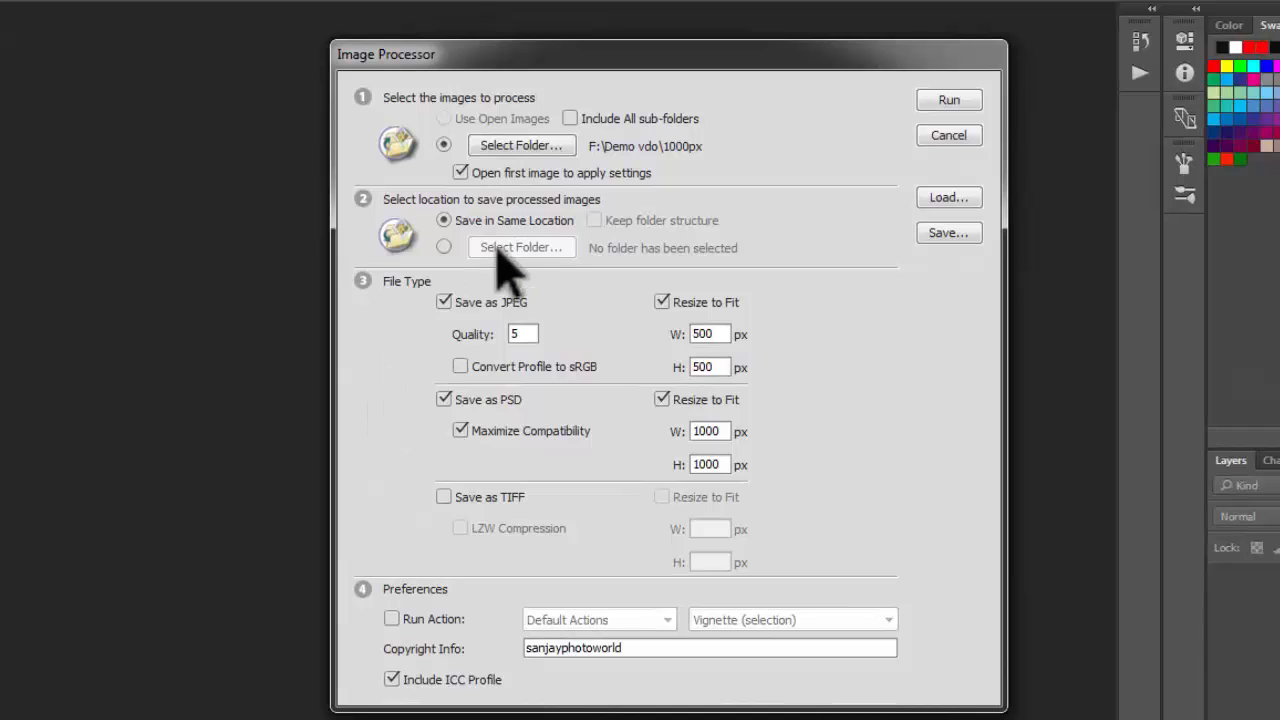
pyautogui.click(540, 145)
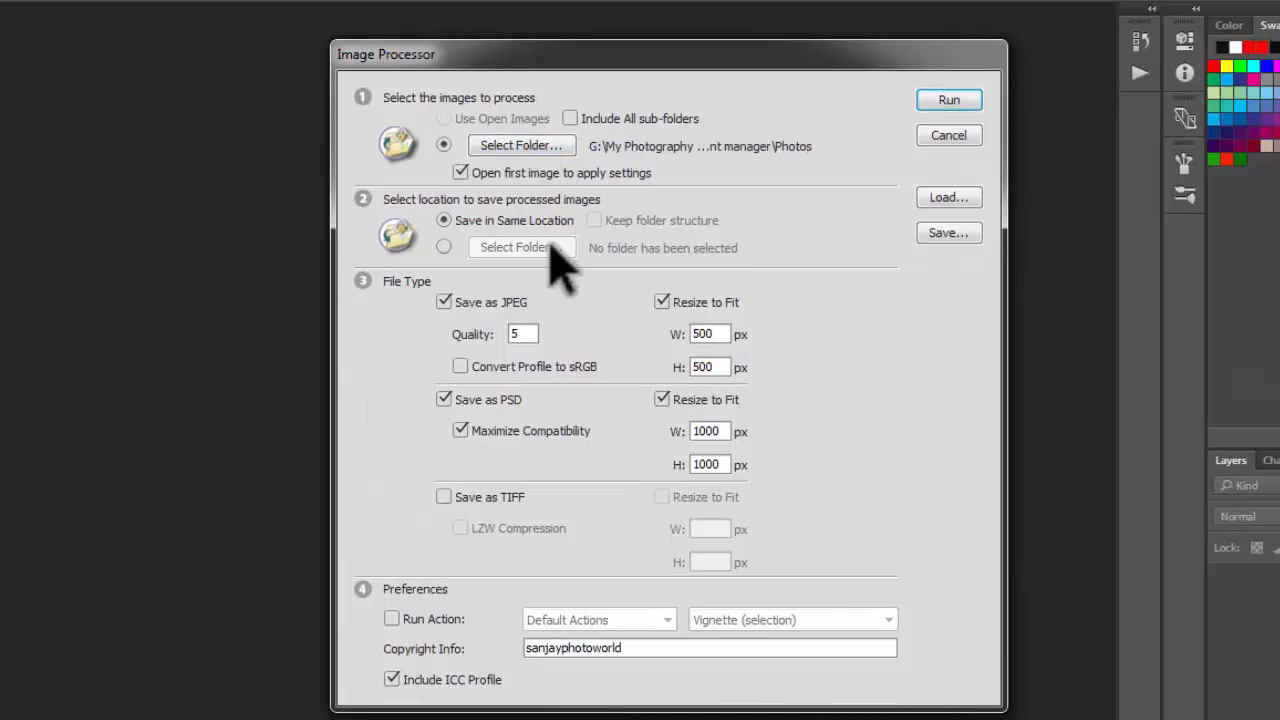
pyautogui.moveTo(488, 56)
pyautogui.mouseDown()
pyautogui.moveTo(466, 55)
pyautogui.moveTo(477, 62)
pyautogui.mouseUp()
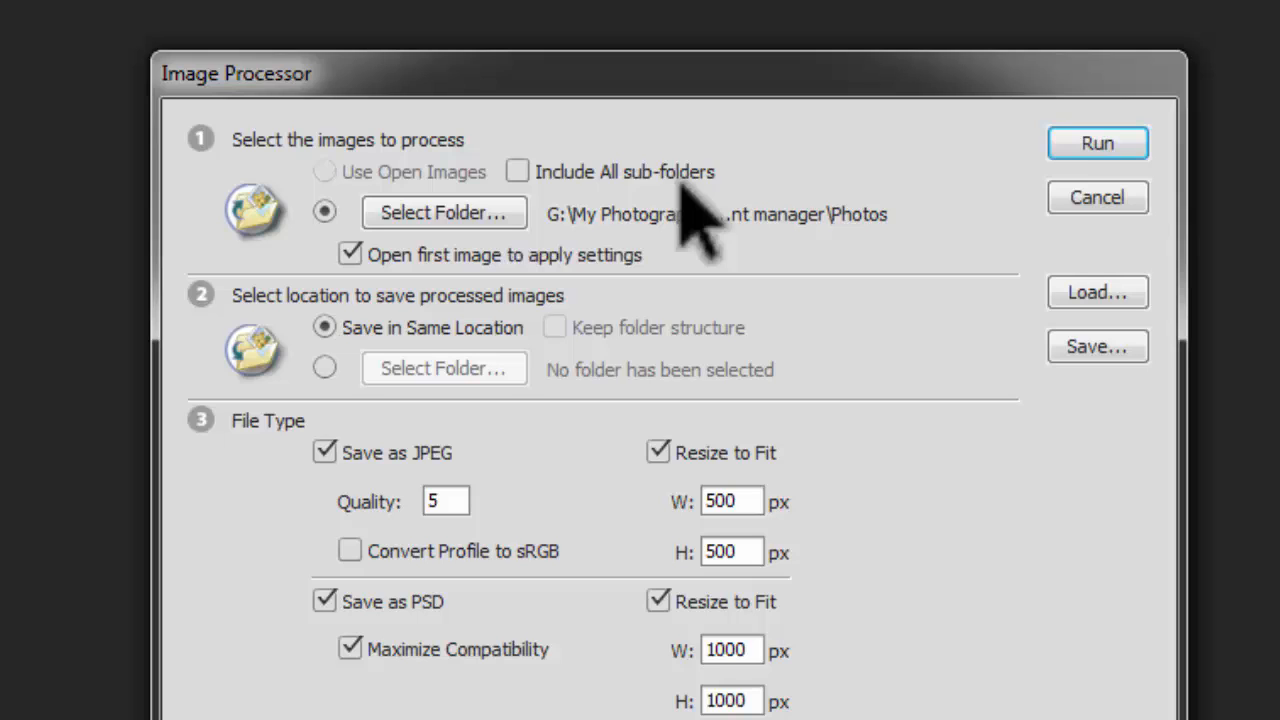
pyautogui.click(517, 171)
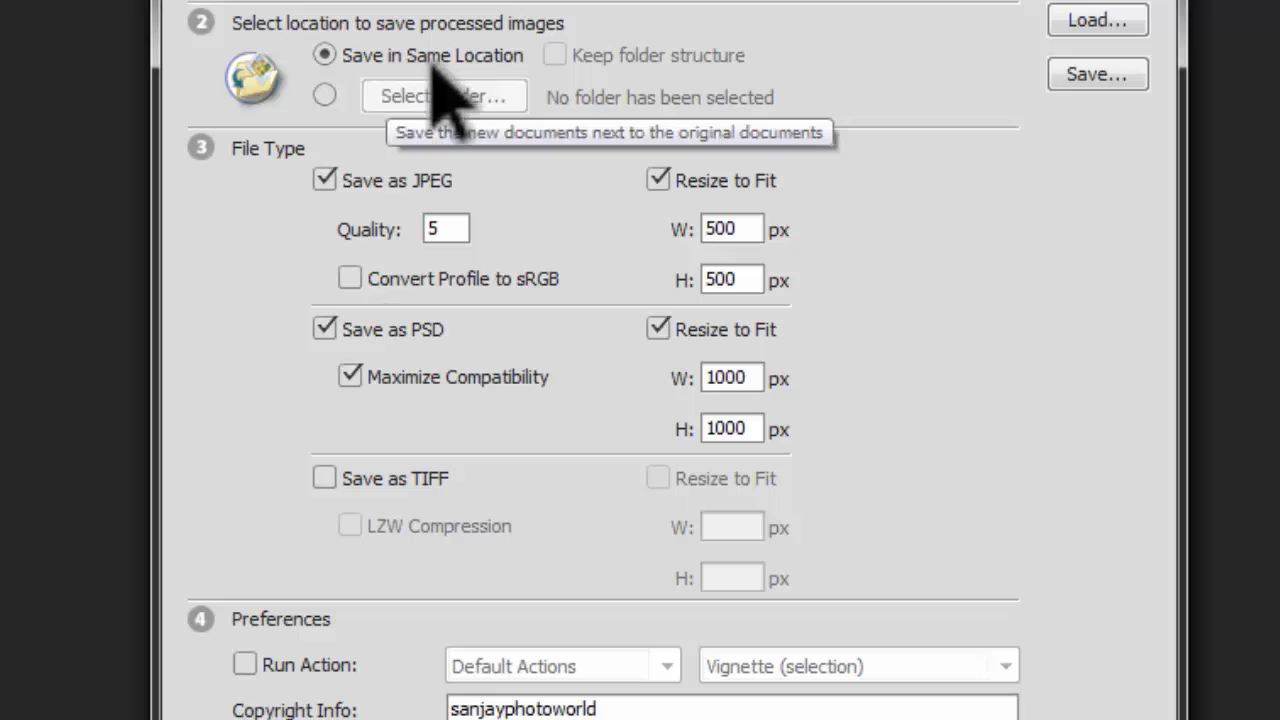
pyautogui.click(322, 95)
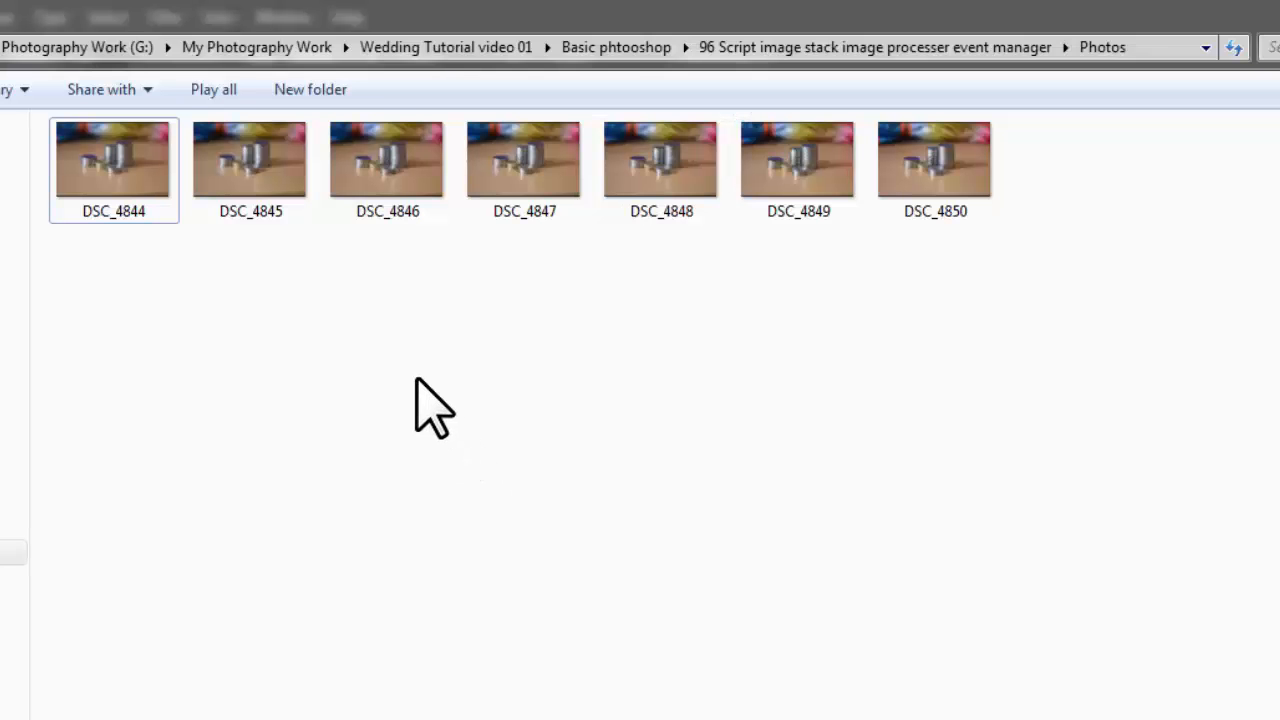
# Examine the source photos in the Photos folder in Windows Explorer, then return to Photoshop
pyautogui.moveTo(103, 270); pyautogui.dragTo(1083, 147)
pyautogui.click(750, 340)
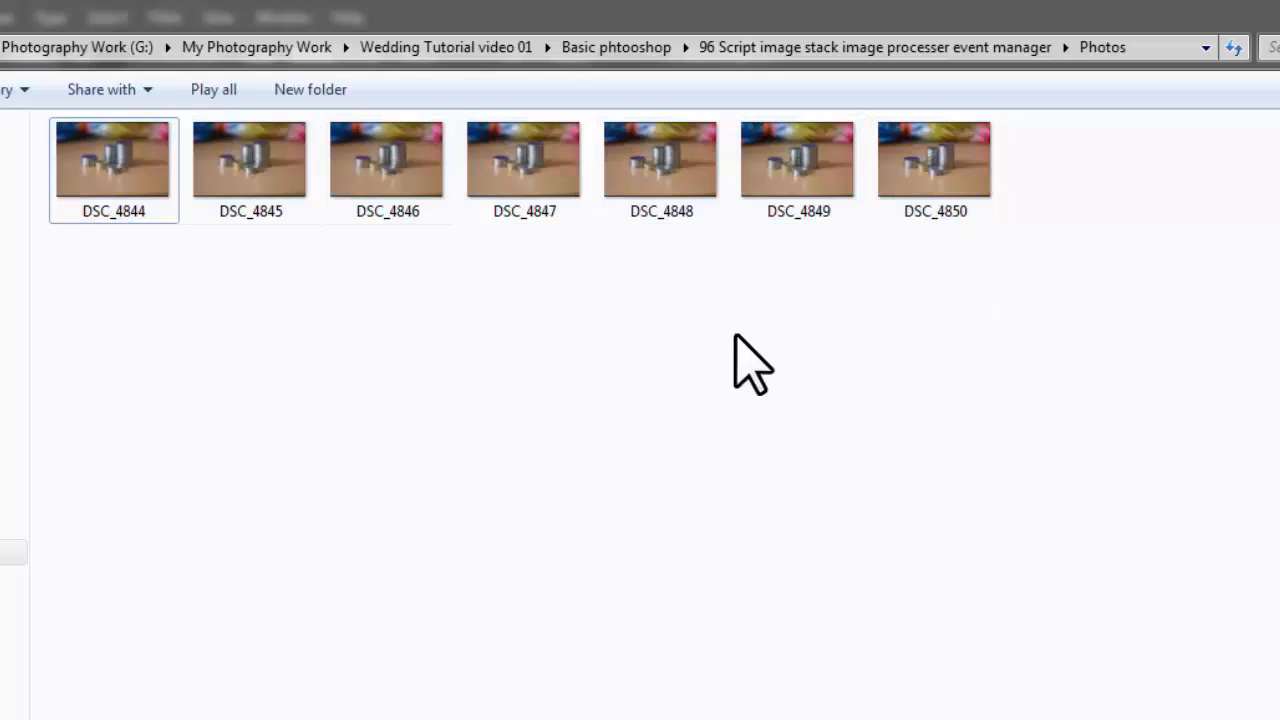
pyautogui.hotkey('alt', 'Tab')
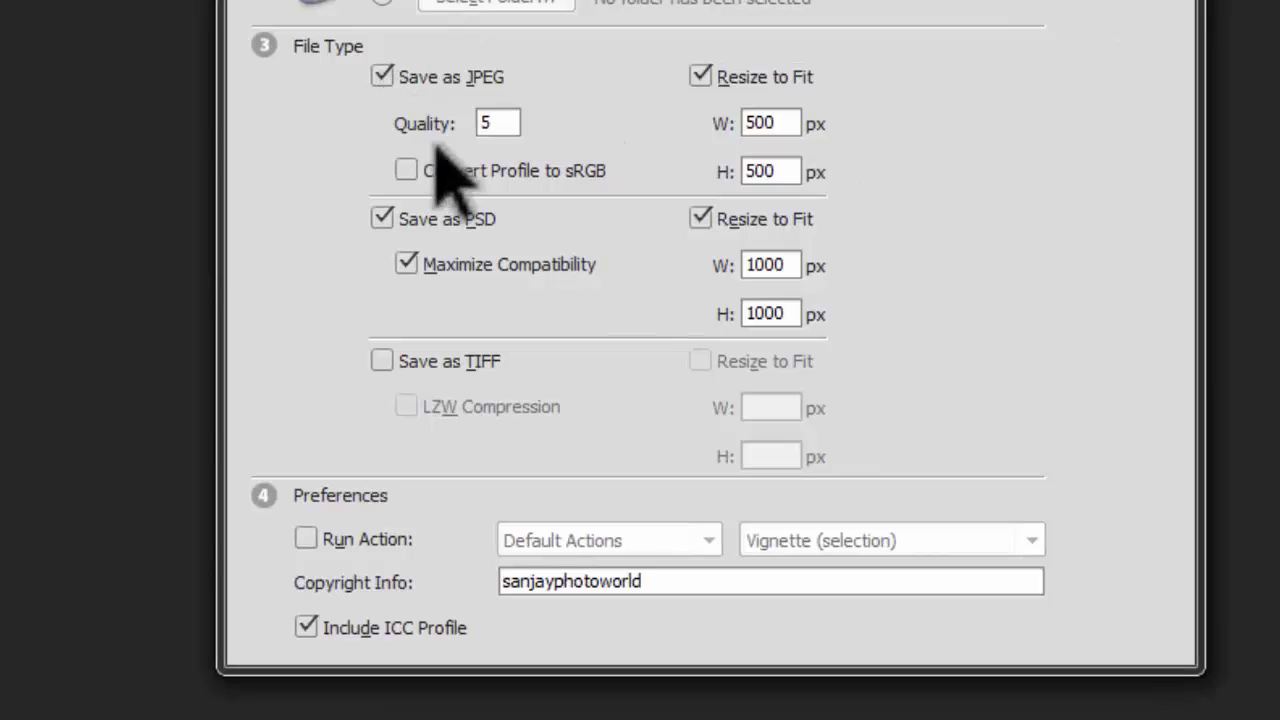
# Set the JPEG output to quality 10 and its resize limits to 1500 px wide and 1500 px high
pyautogui.doubleClick(500, 122)
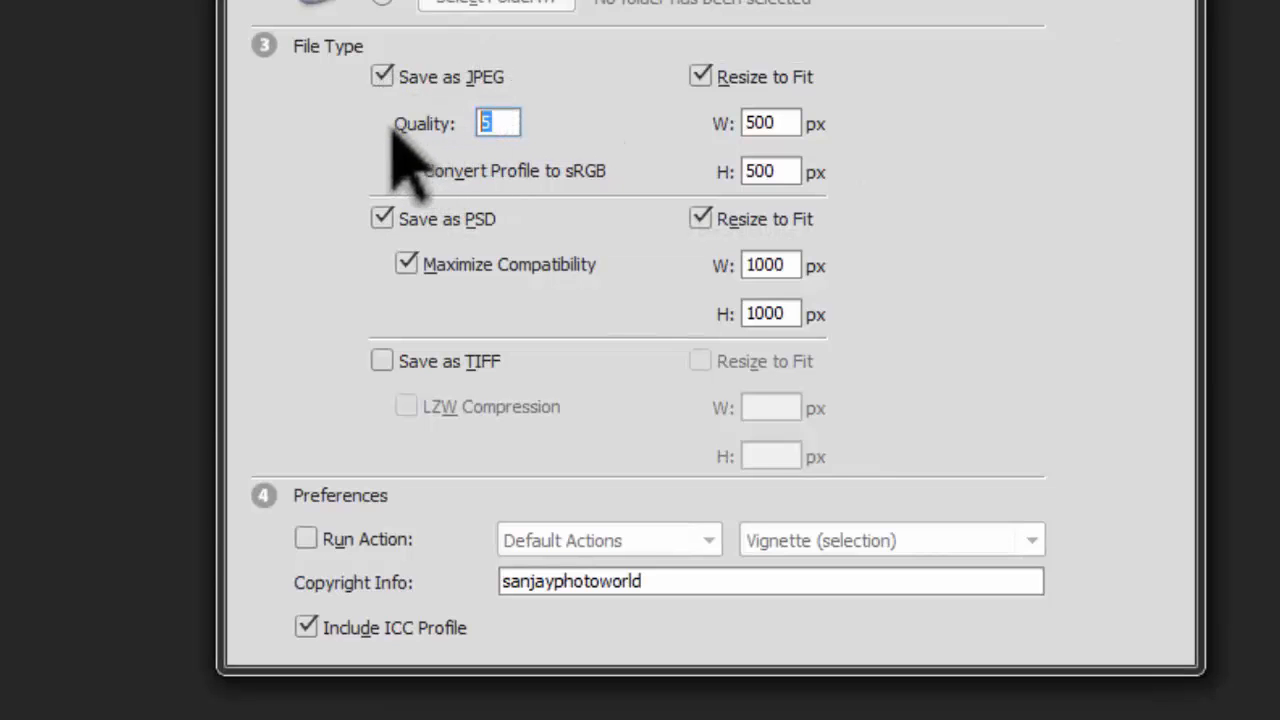
pyautogui.press('BackSpace')
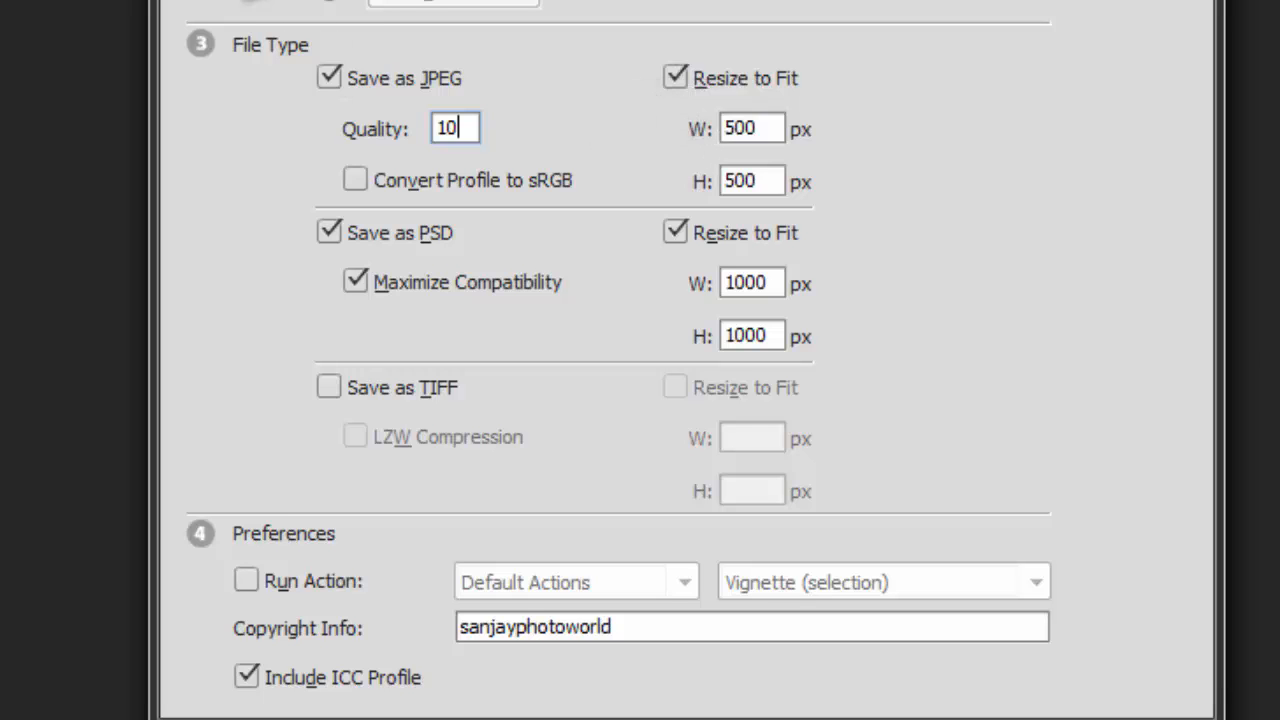
pyautogui.click(766, 129)
pyautogui.click(765, 180)
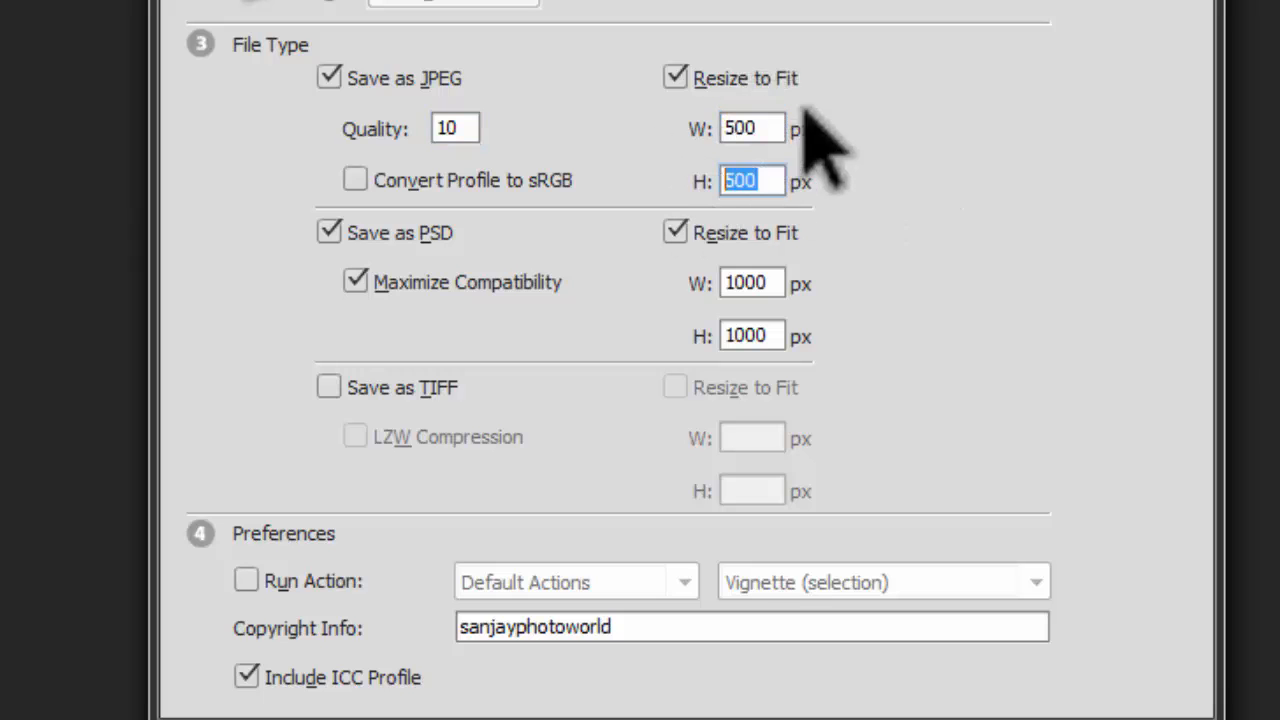
pyautogui.click(766, 129)
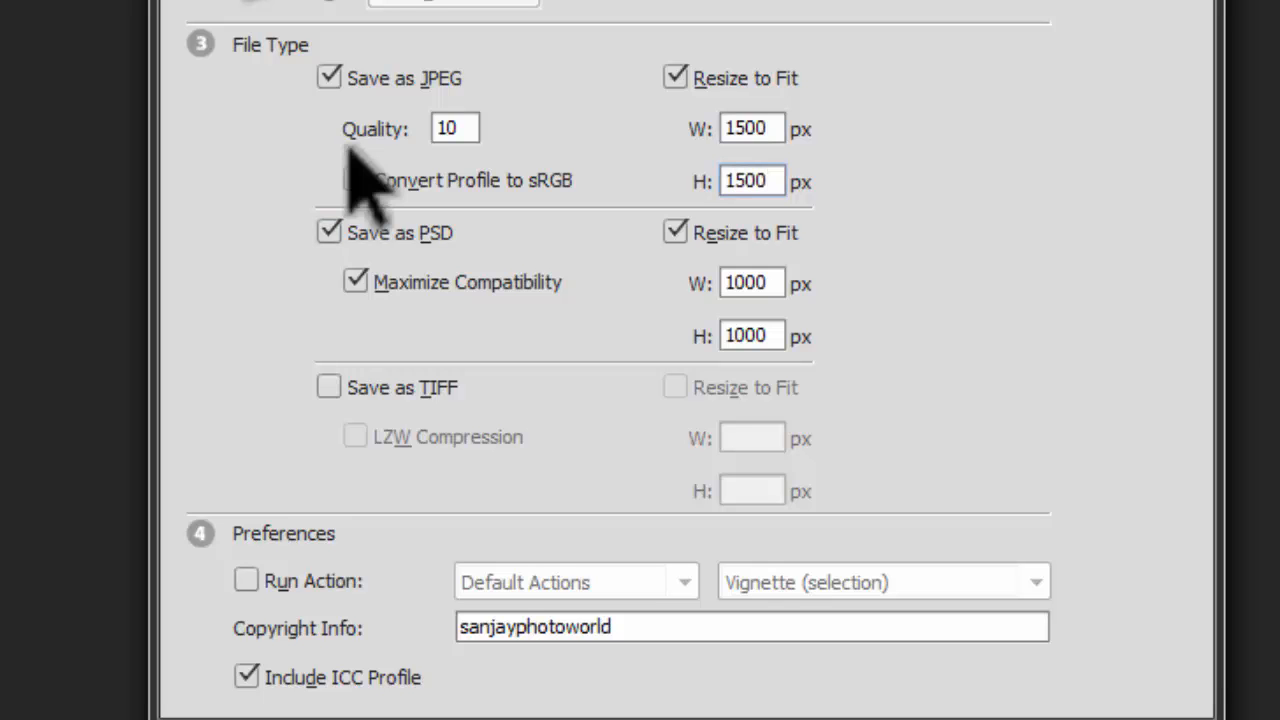
pyautogui.hotkey('shift', 'Tab')
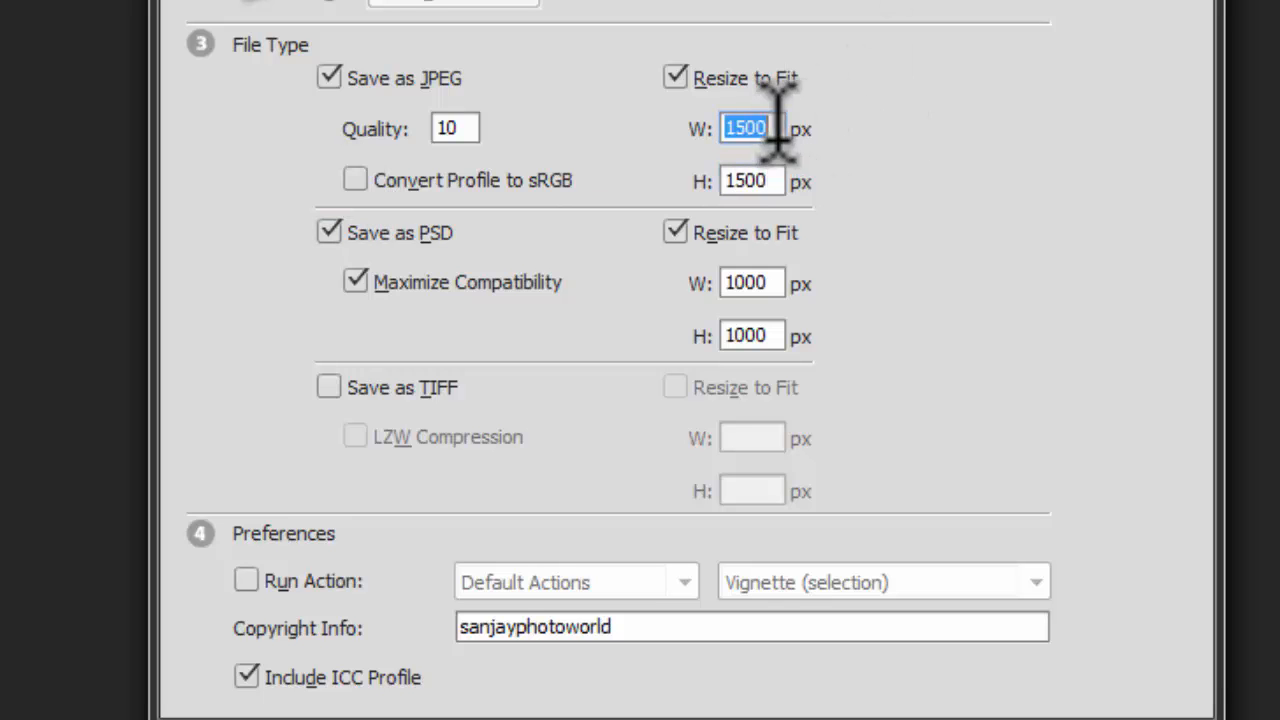
pyautogui.click(776, 172)
pyautogui.hotkey('shift', 'Tab')
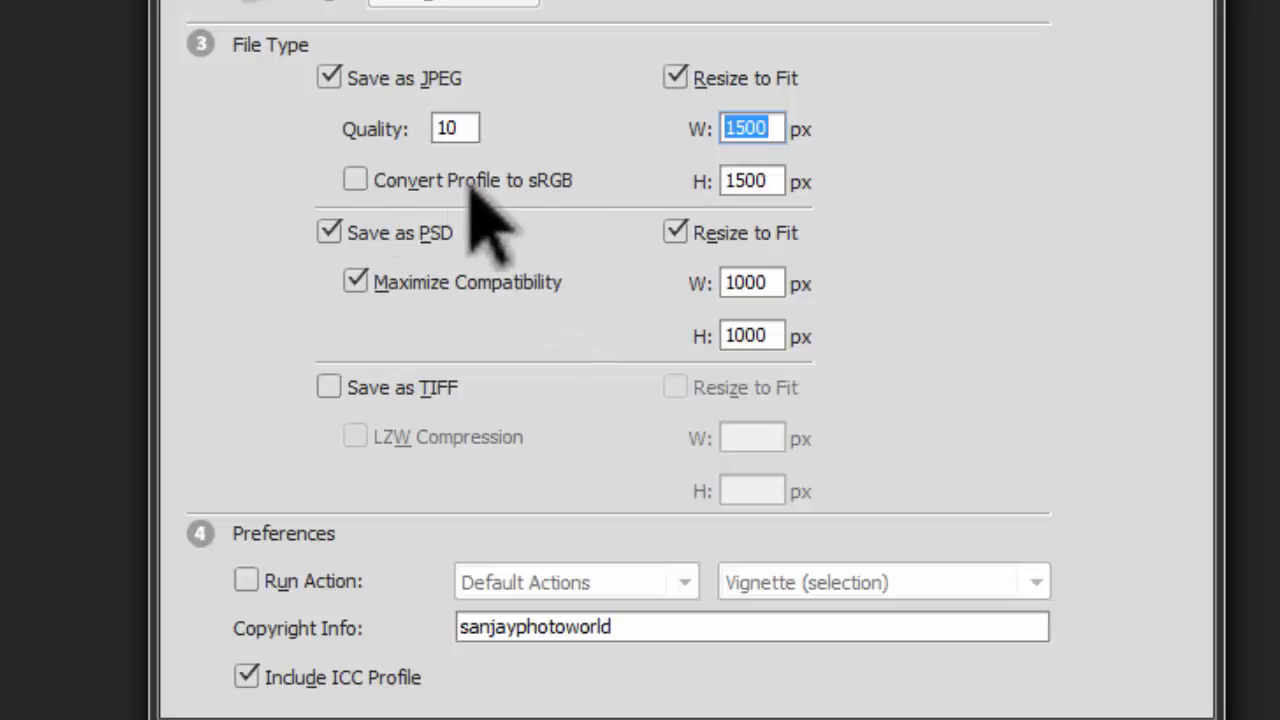
# Try converting the JPEG profile to sRGB and switching off the PSD output
pyautogui.click(478, 184)
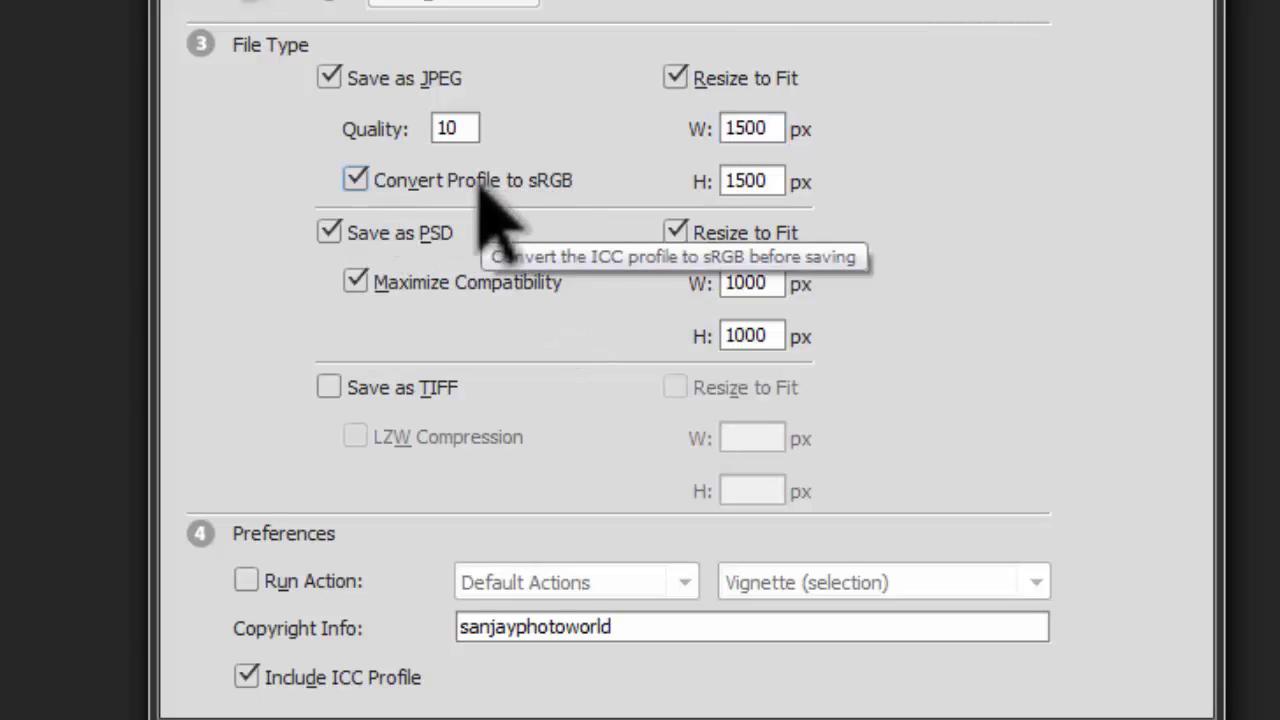
pyautogui.click(495, 190)
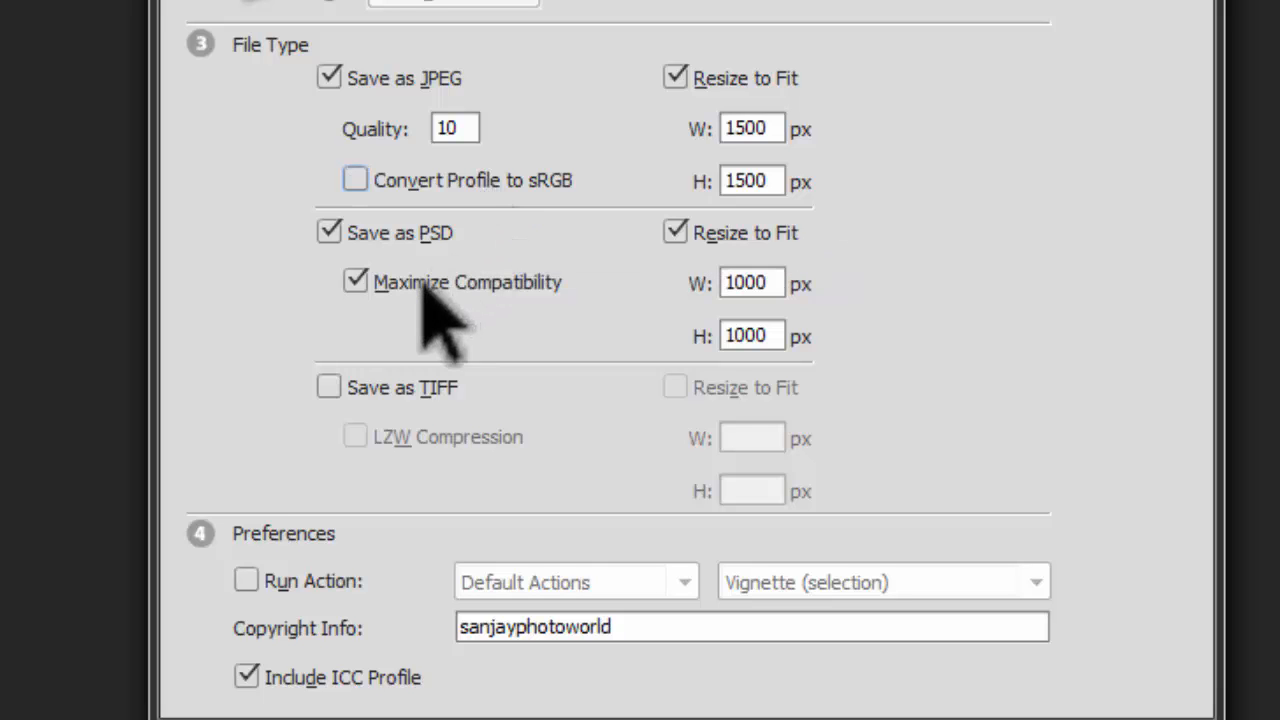
pyautogui.click(389, 232)
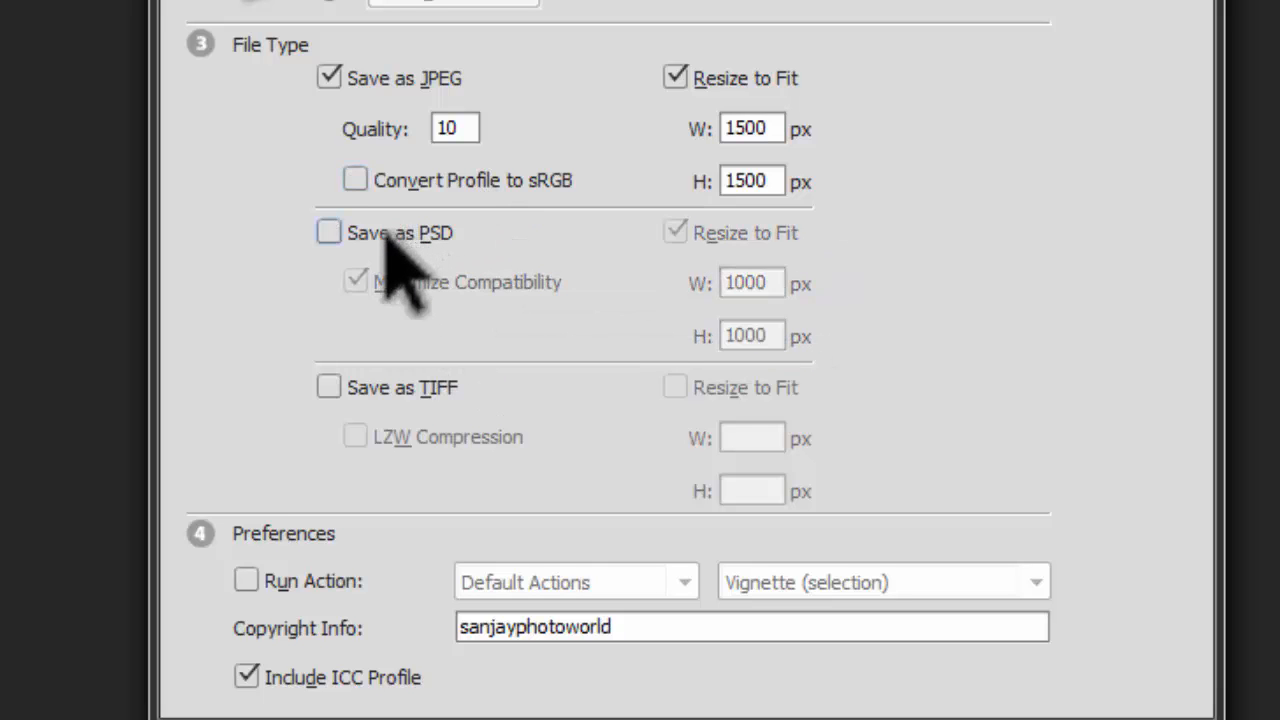
pyautogui.click(390, 237)
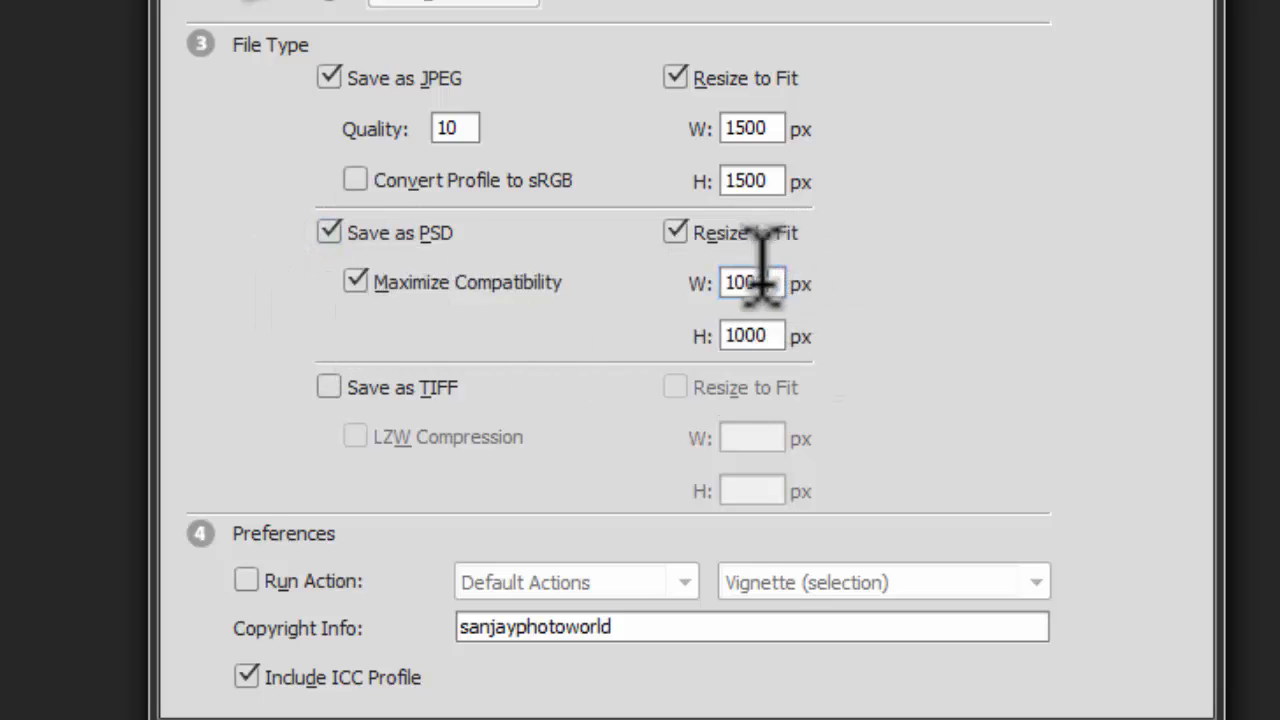
pyautogui.moveTo(766, 282); pyautogui.dragTo(692, 280)
pyautogui.moveTo(775, 337); pyautogui.dragTo(680, 338)
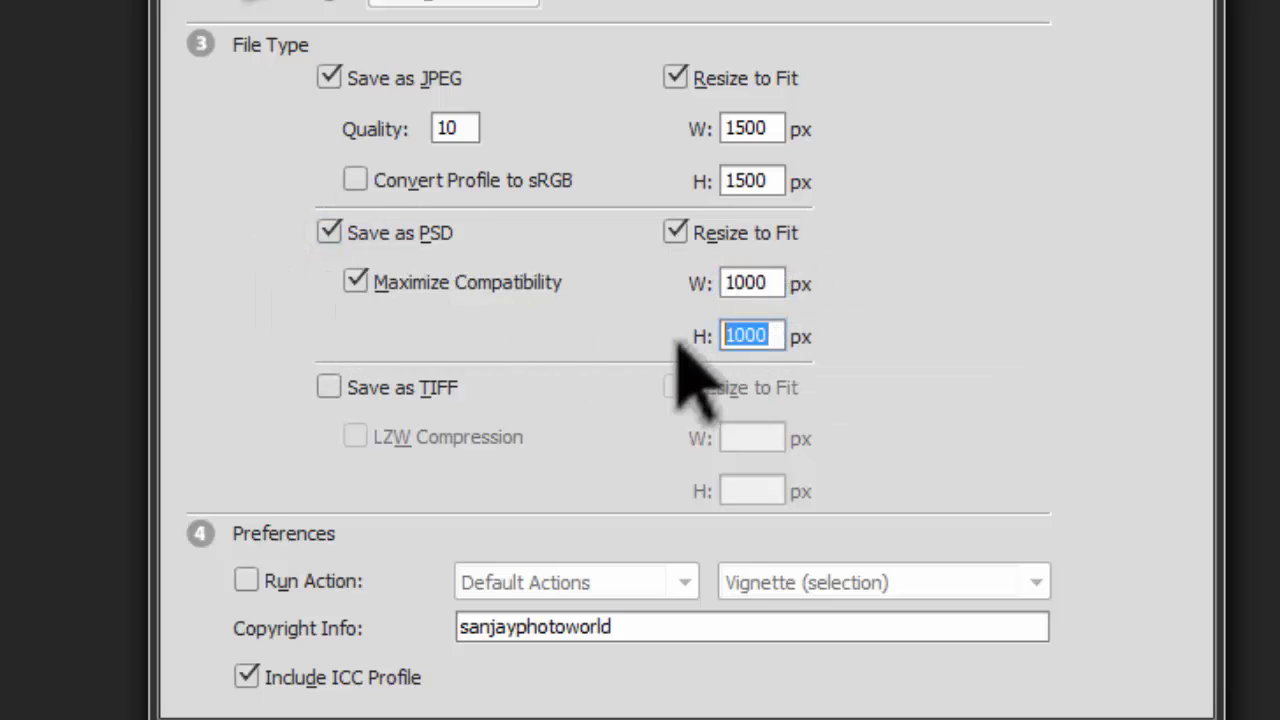
# Try adding TIFF output with Resize to Fit
pyautogui.click(356, 390)
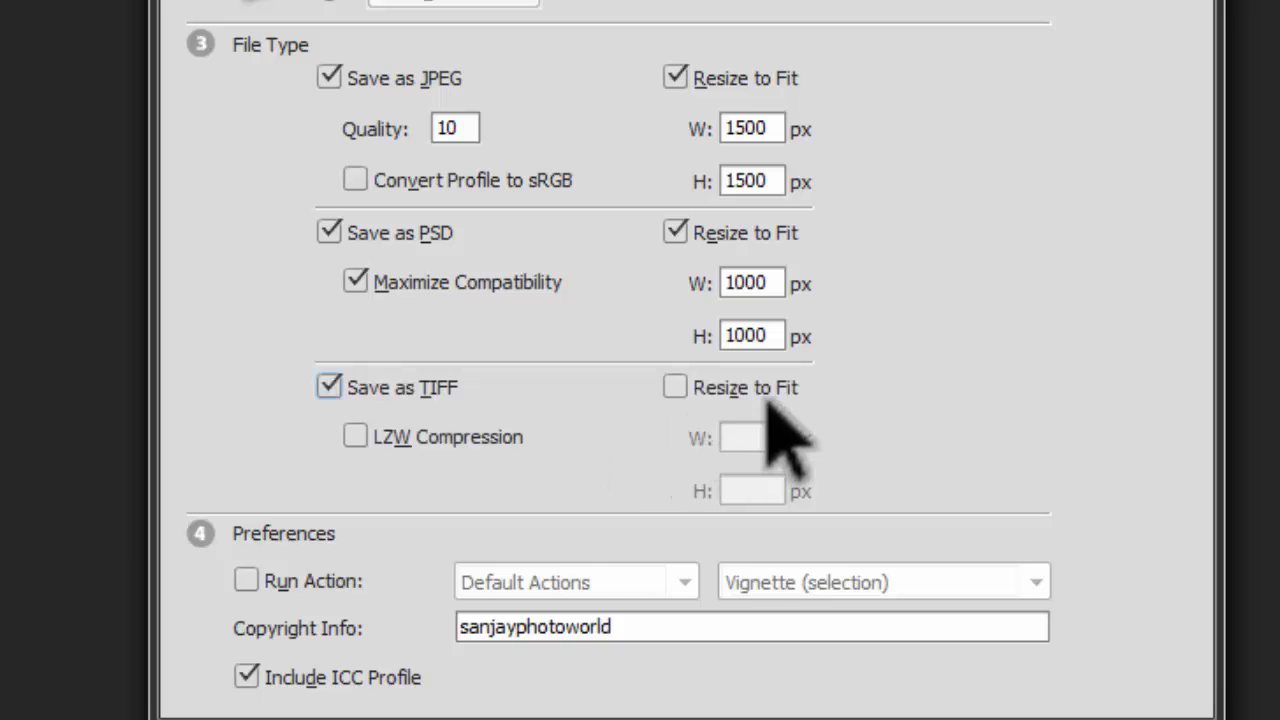
pyautogui.click(700, 388)
pyautogui.click(702, 388)
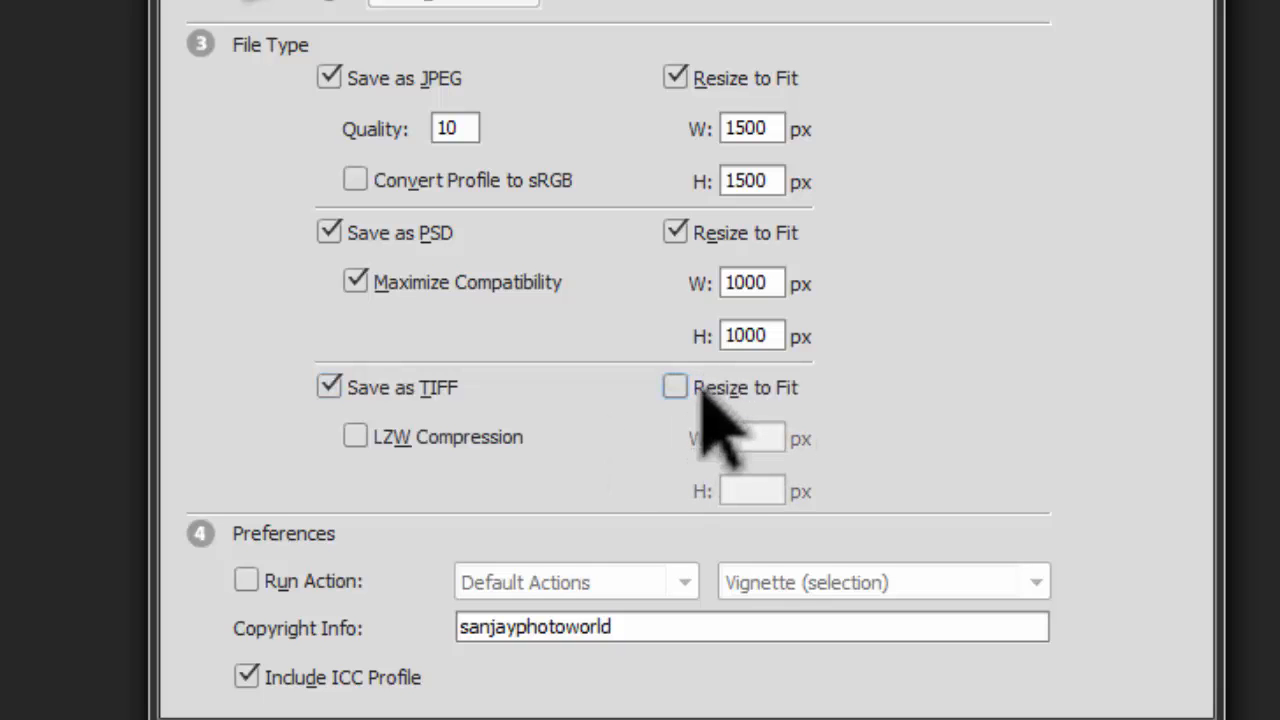
pyautogui.click(400, 390)
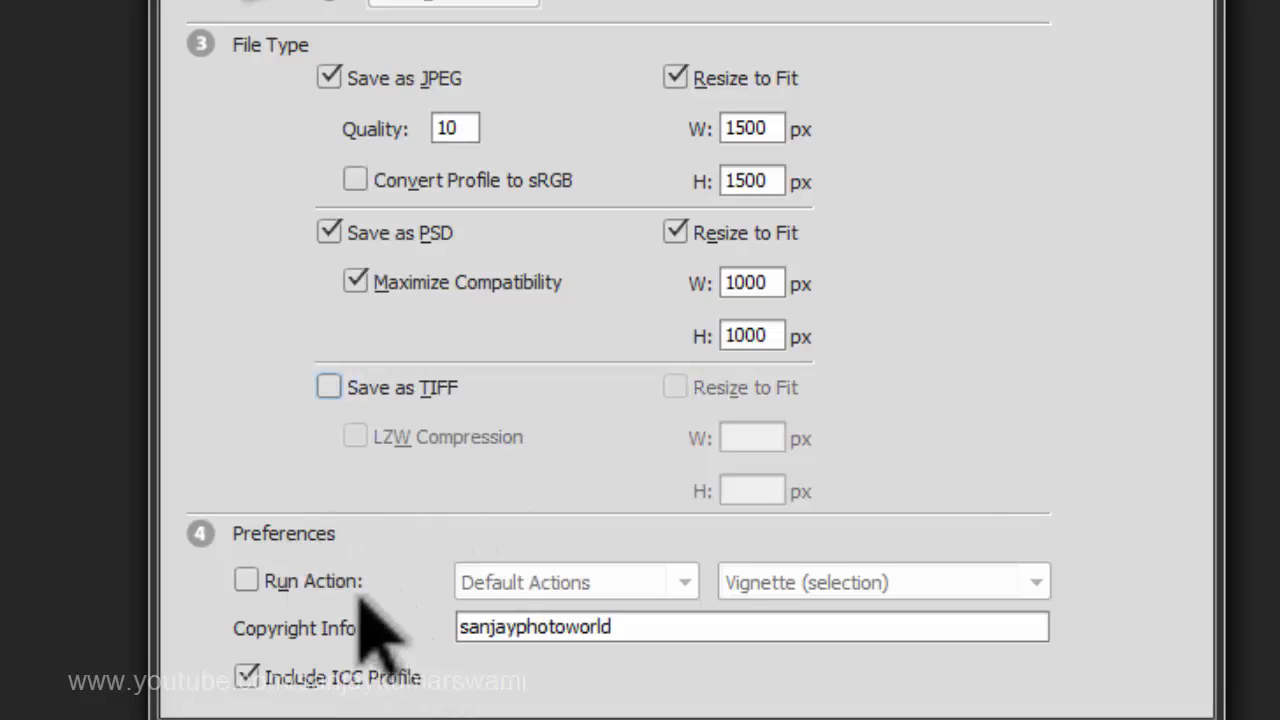
# Try running the mode change action from the new set action set on the processed images
pyautogui.click(299, 580)
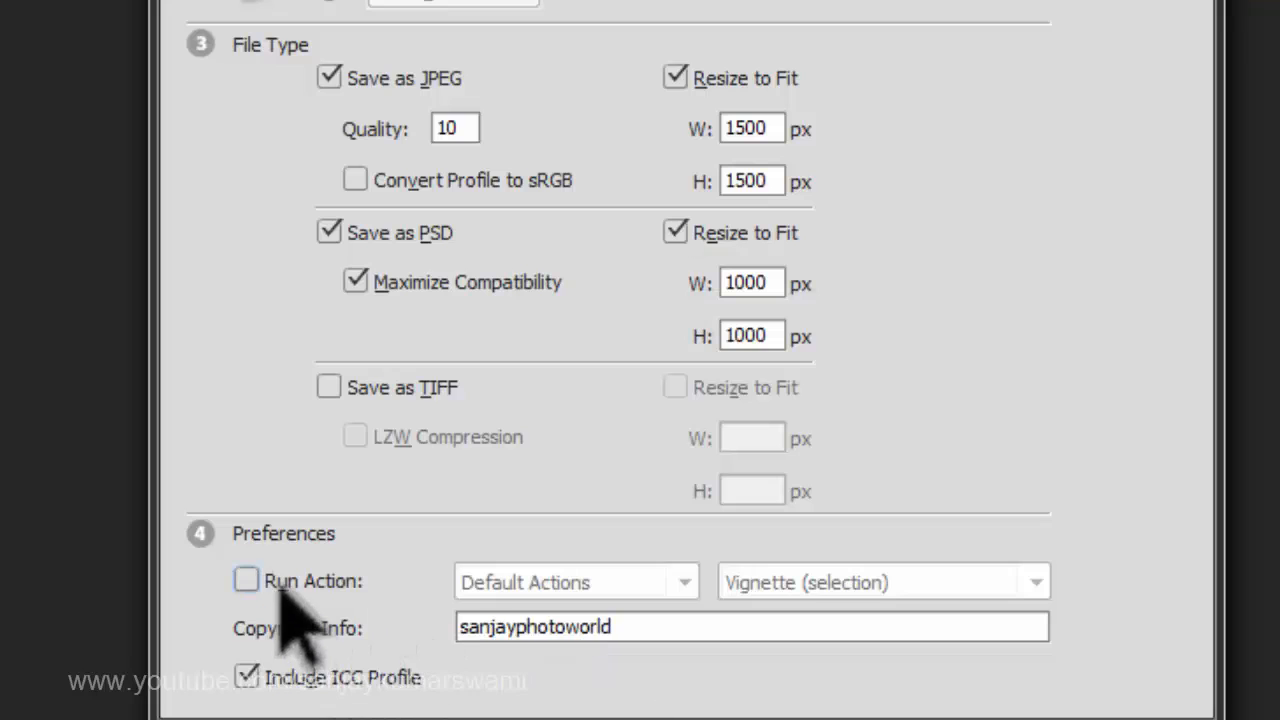
pyautogui.click(280, 585)
pyautogui.click(570, 588)
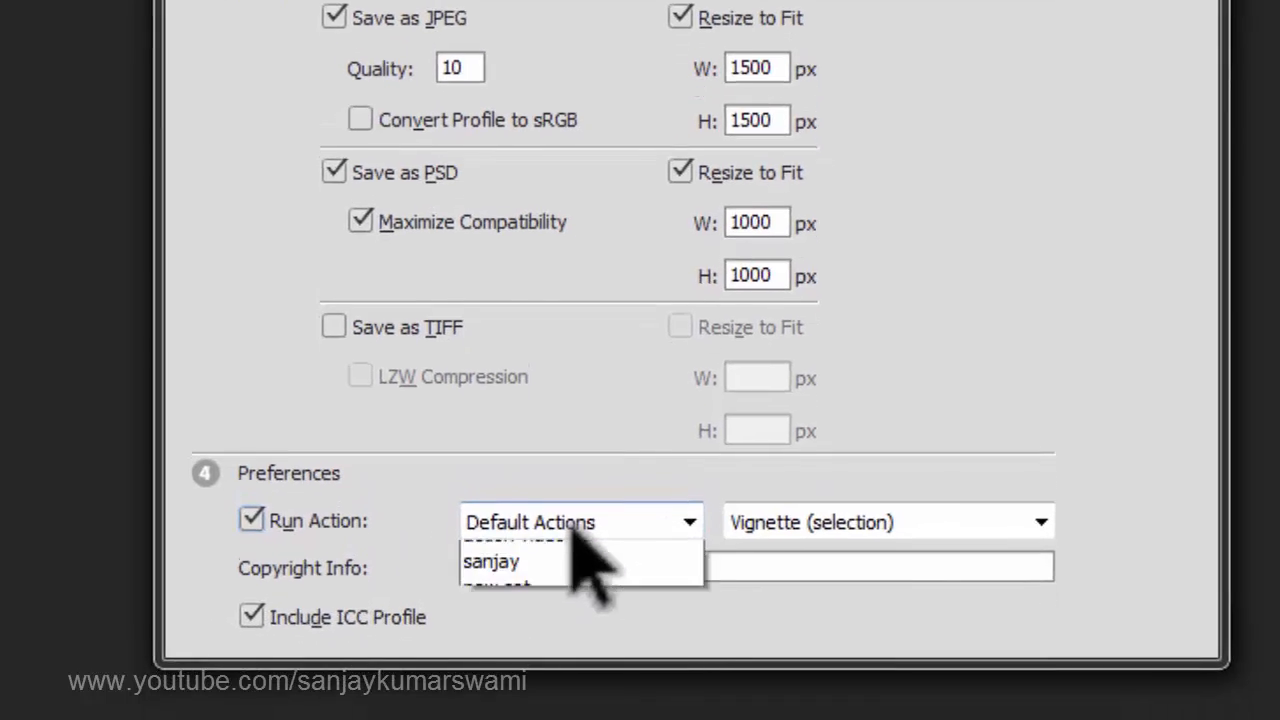
pyautogui.click(562, 679)
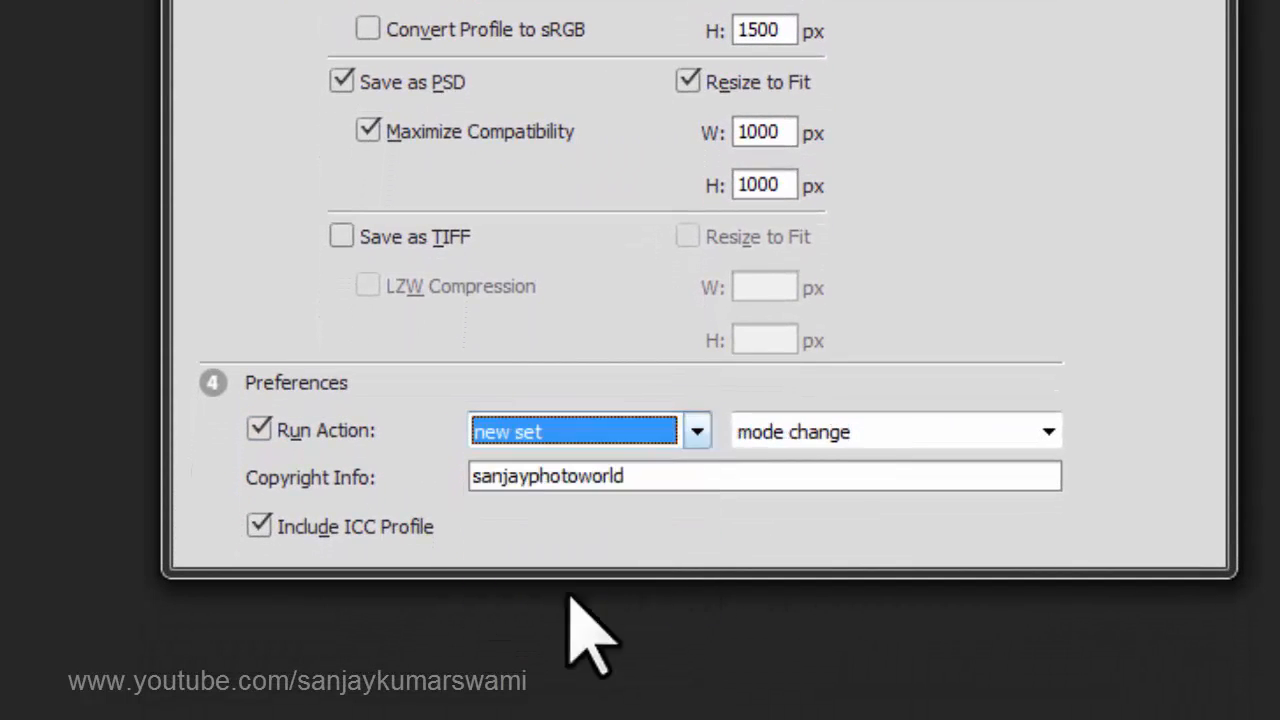
pyautogui.click(845, 432)
pyautogui.click(1000, 458)
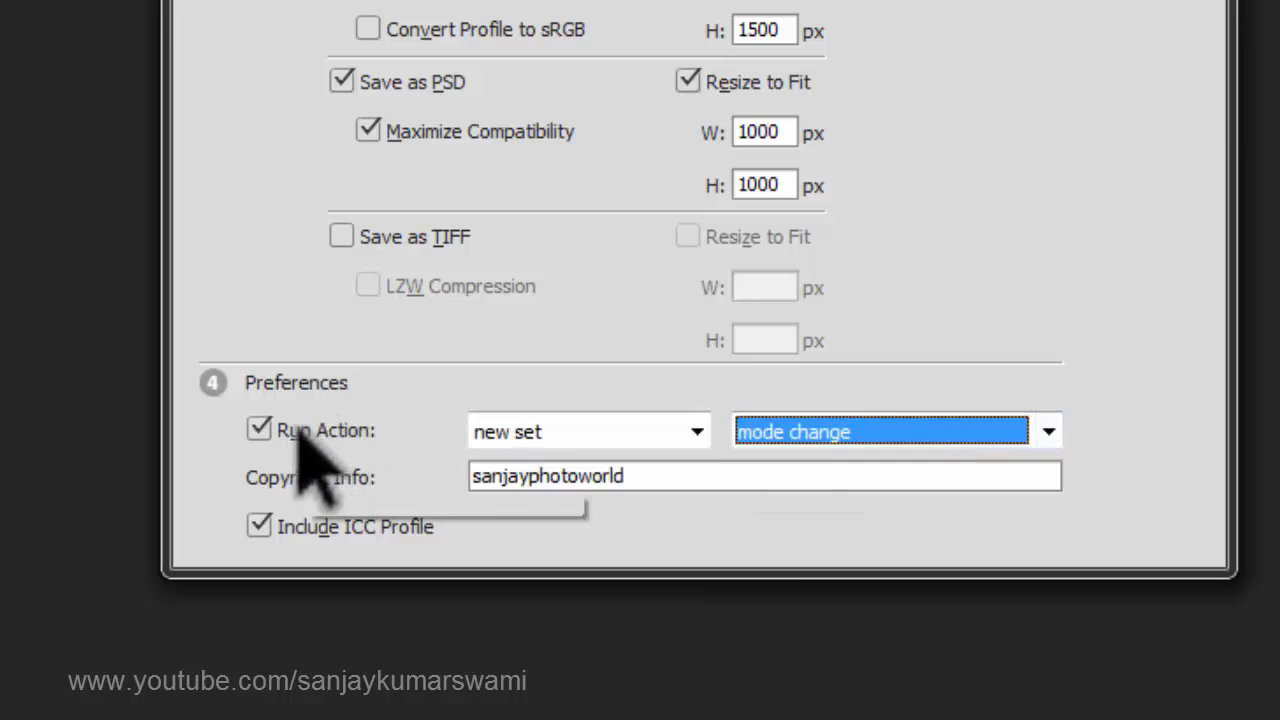
pyautogui.click(262, 429)
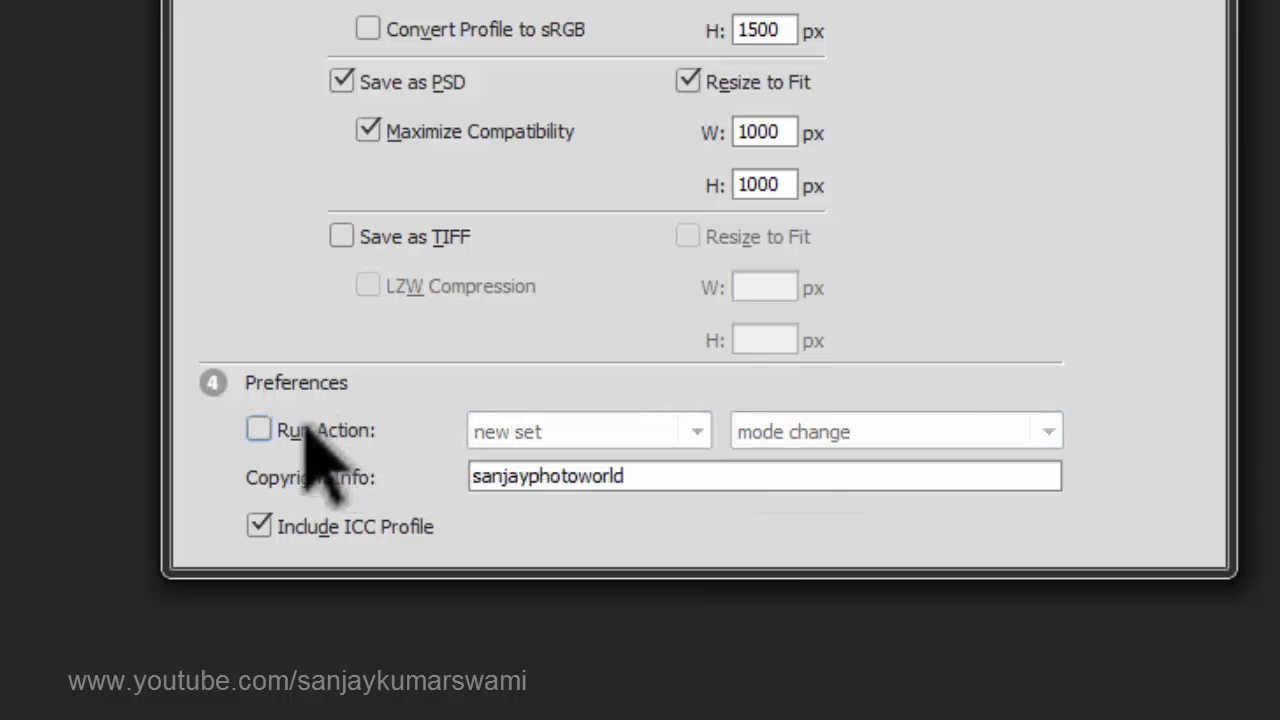
# Enter the copyright info and run the Image Processor to save JPEG and PSD copies in the same location
pyautogui.doubleClick(546, 476)
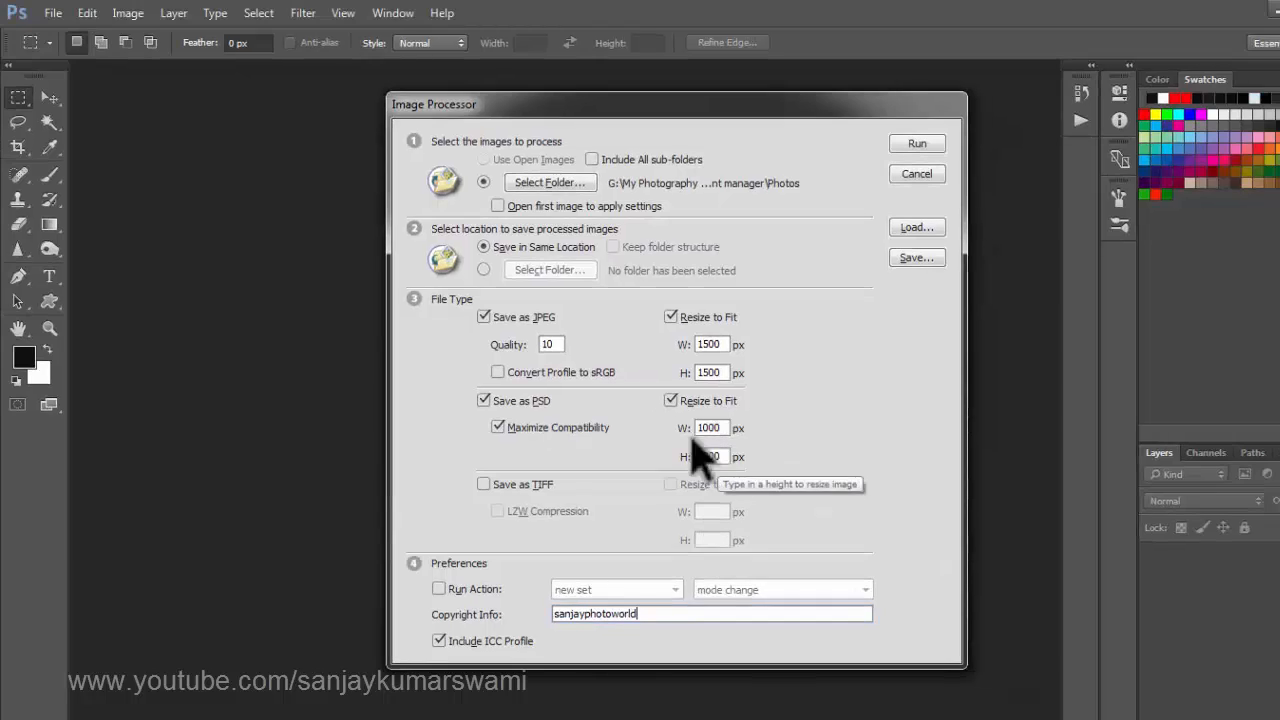
pyautogui.click(914, 145)
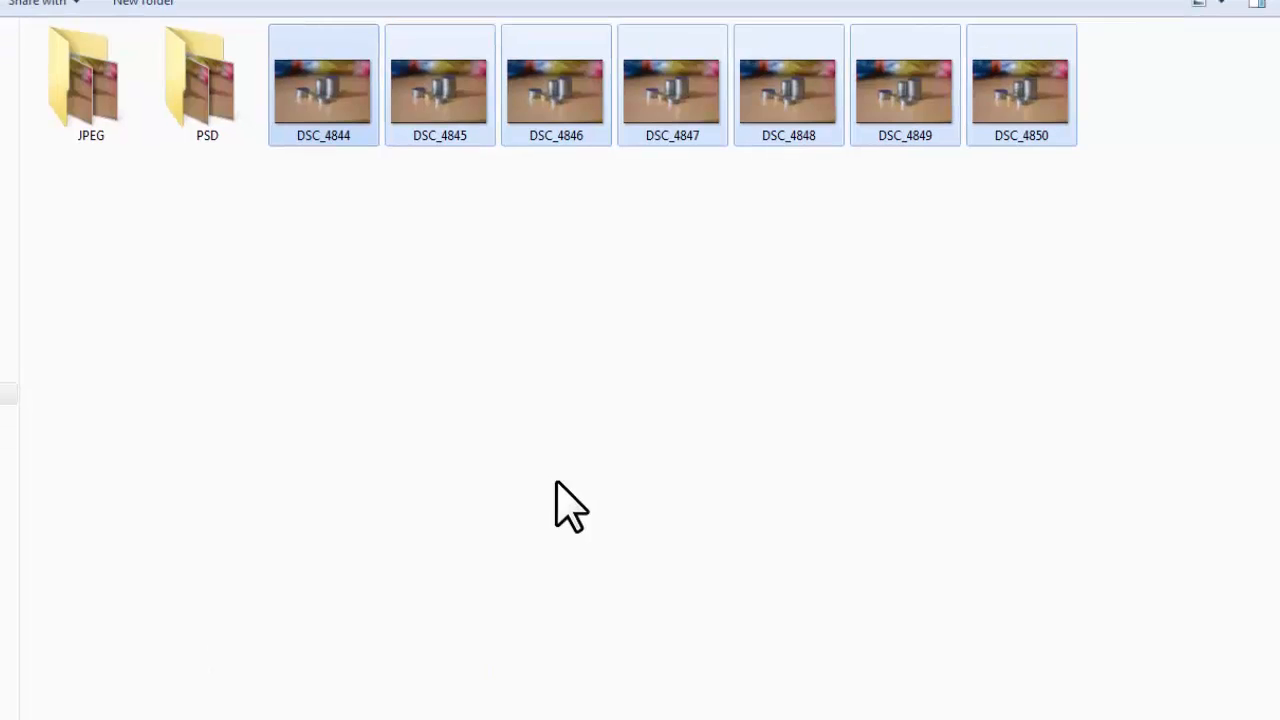
# Examine the processed images in the JPEG and PSD output folders in Windows Explorer
pyautogui.moveTo(314, 206); pyautogui.dragTo(1140, 55)
pyautogui.moveTo(205, 195); pyautogui.dragTo(86, 108)
pyautogui.doubleClick(86, 108)
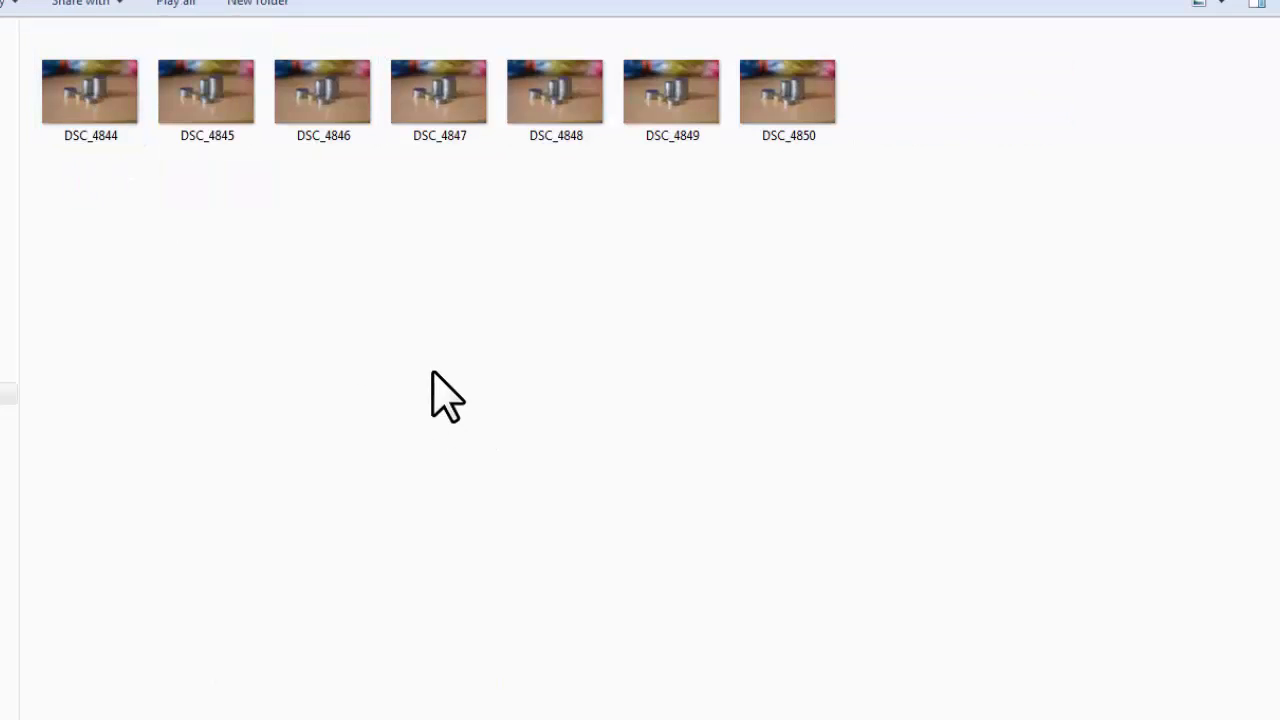
pyautogui.hotkey('alt', 'Left')
pyautogui.click(207, 120)
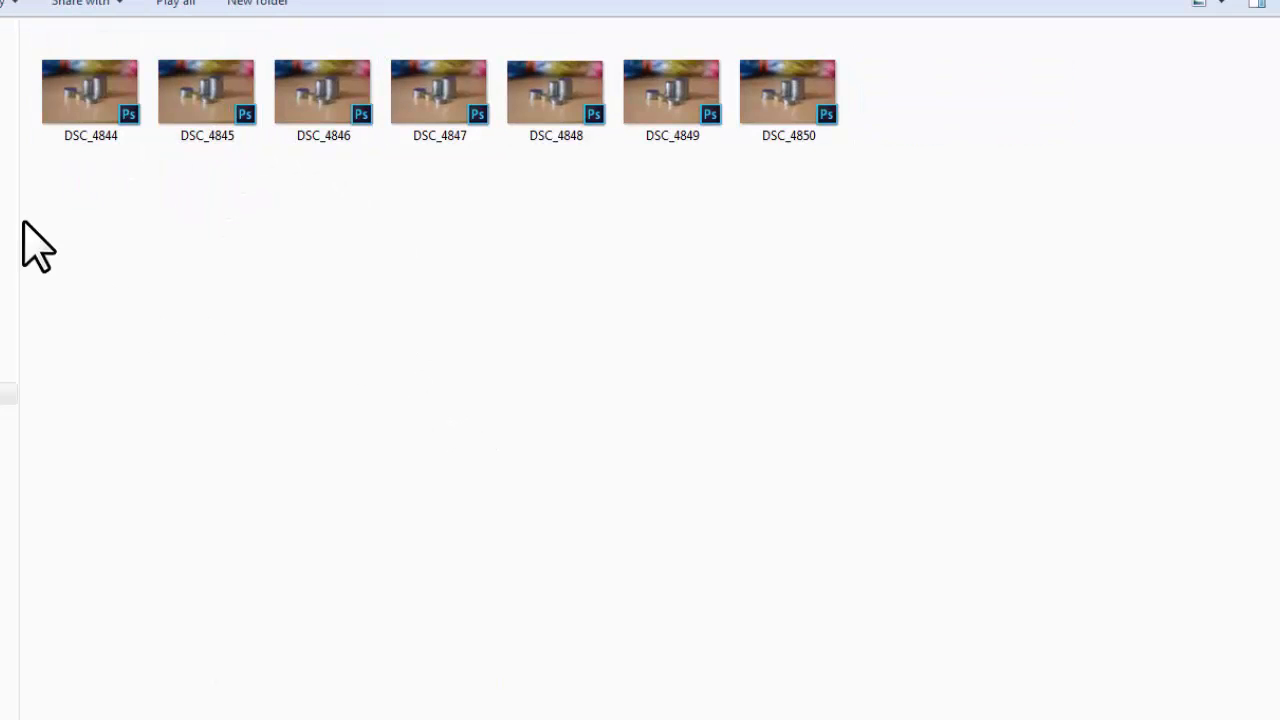
pyautogui.moveTo(92, 170); pyautogui.dragTo(874, 86)
pyautogui.click(495, 303)
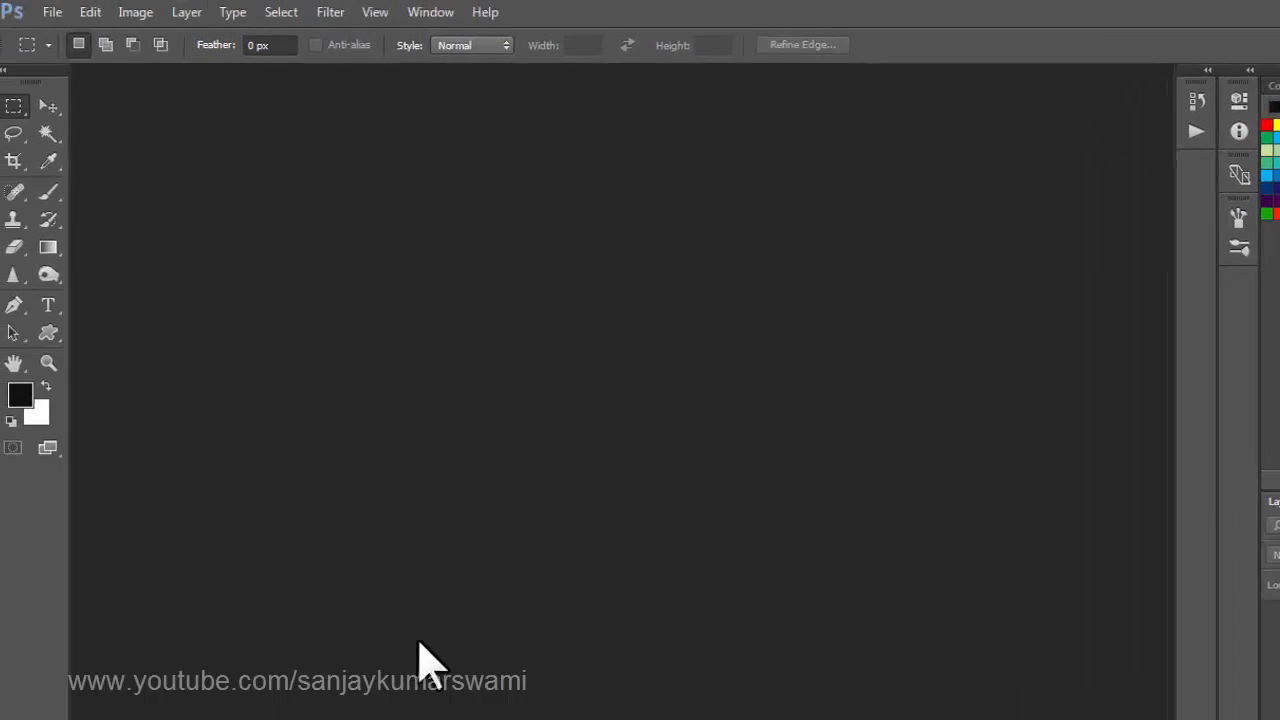
pyautogui.click(69, 13)
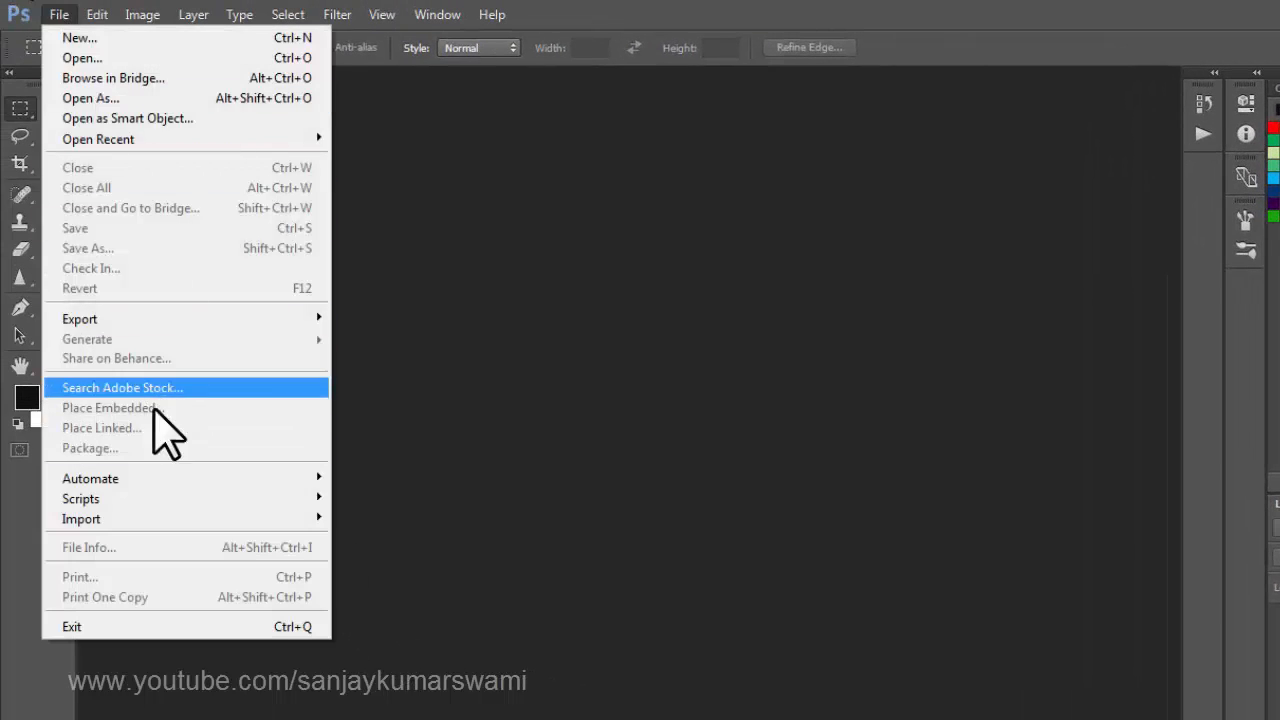
pyautogui.moveTo(313, 497)
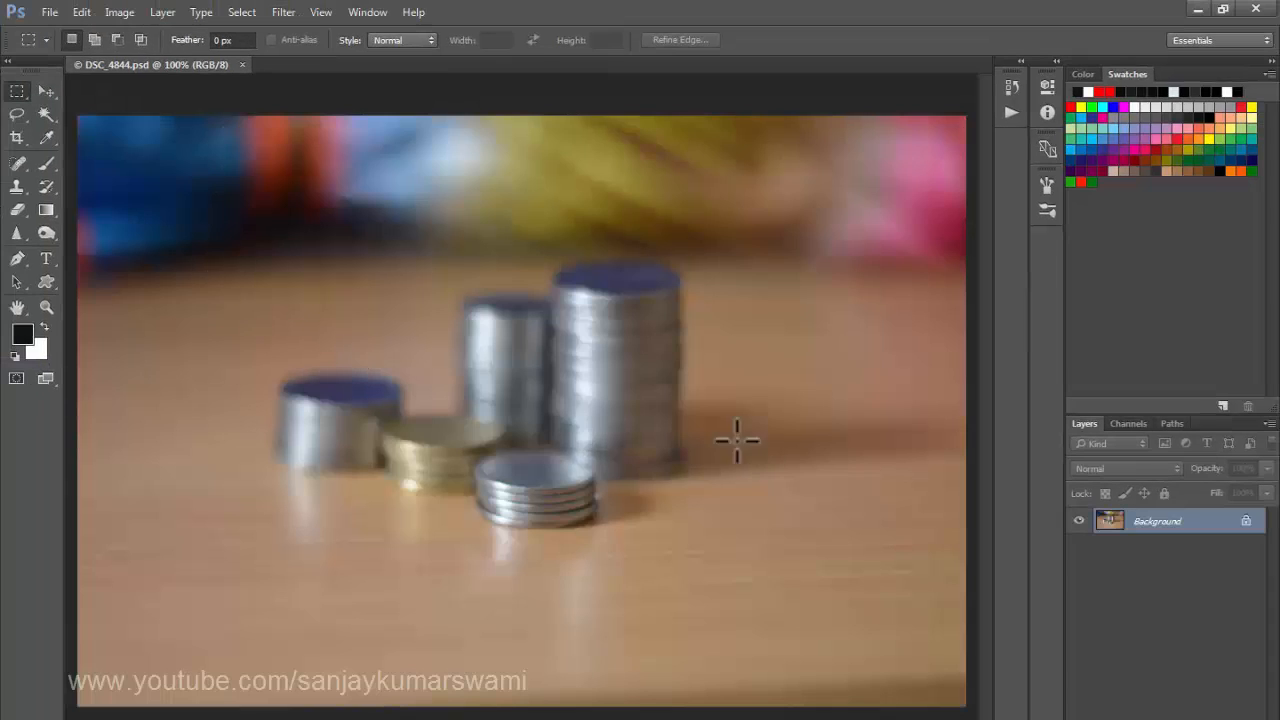
# Duplicate the Background layer of DSC_4844.psd into a stack of six copies
pyautogui.moveTo(512, 404)
pyautogui.mouseDown()
pyautogui.moveTo(463, 394)
pyautogui.moveTo(502, 412)
pyautogui.mouseUp()
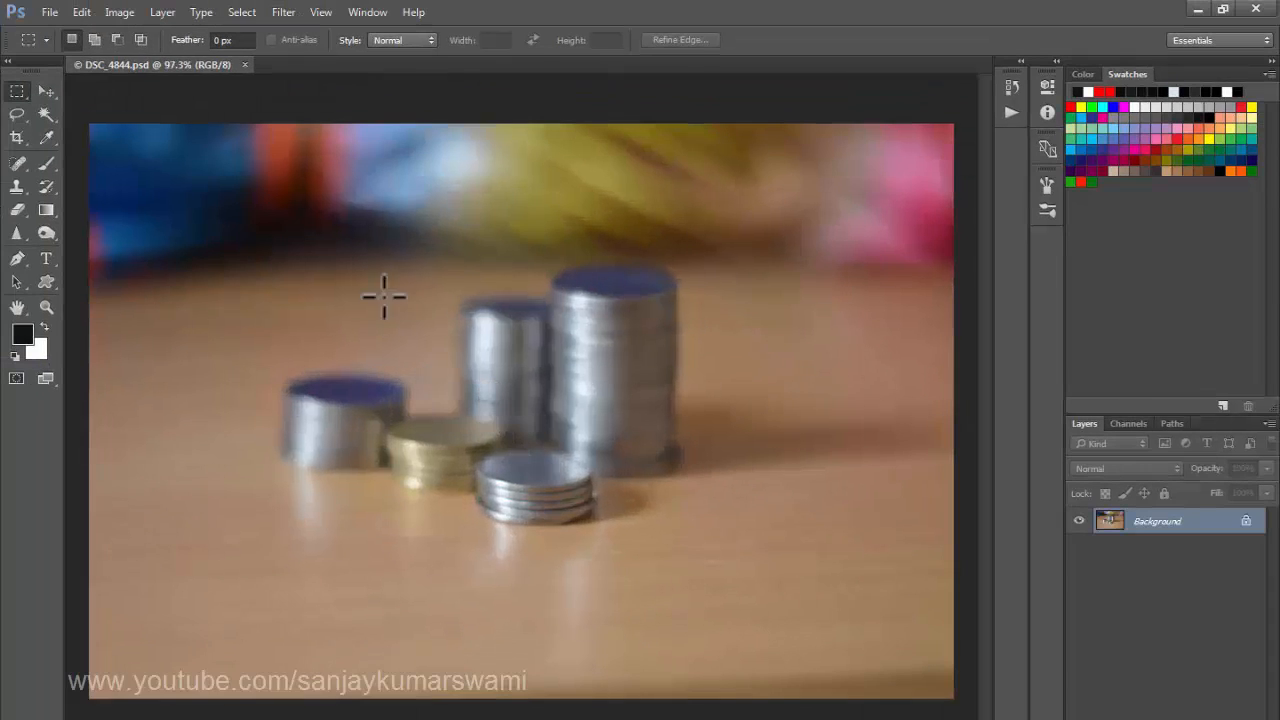
pyautogui.hotkey('ctrl', 'j')
pyautogui.hotkey('ctrl', 'j')
pyautogui.hotkey('ctrl', 'j')
pyautogui.hotkey('ctrl', 'j')
pyautogui.hotkey('ctrl', 'j')
pyautogui.hotkey('ctrl', 'j')
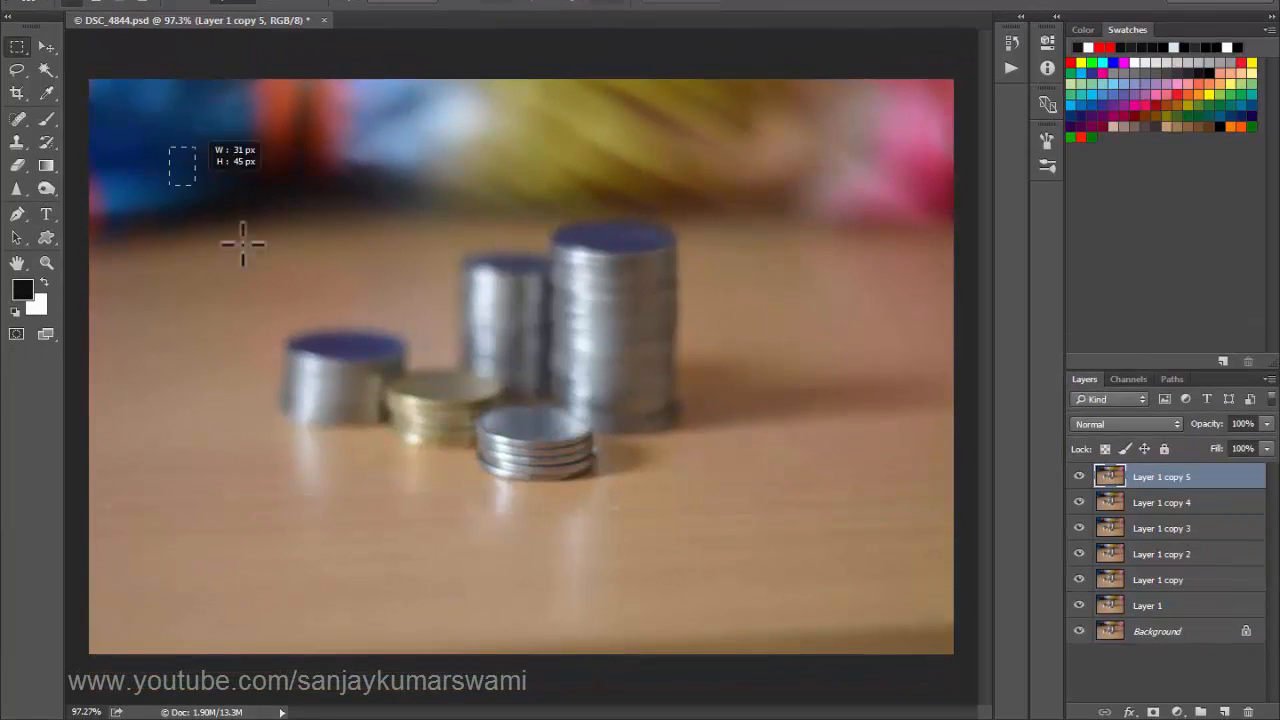
# Add four empty layers above Layer 1 copy 5 and enlarge the layer list to show the whole stack
pyautogui.moveTo(243, 244); pyautogui.dragTo(544, 556)
pyautogui.hotkey('ctrl', 'd')
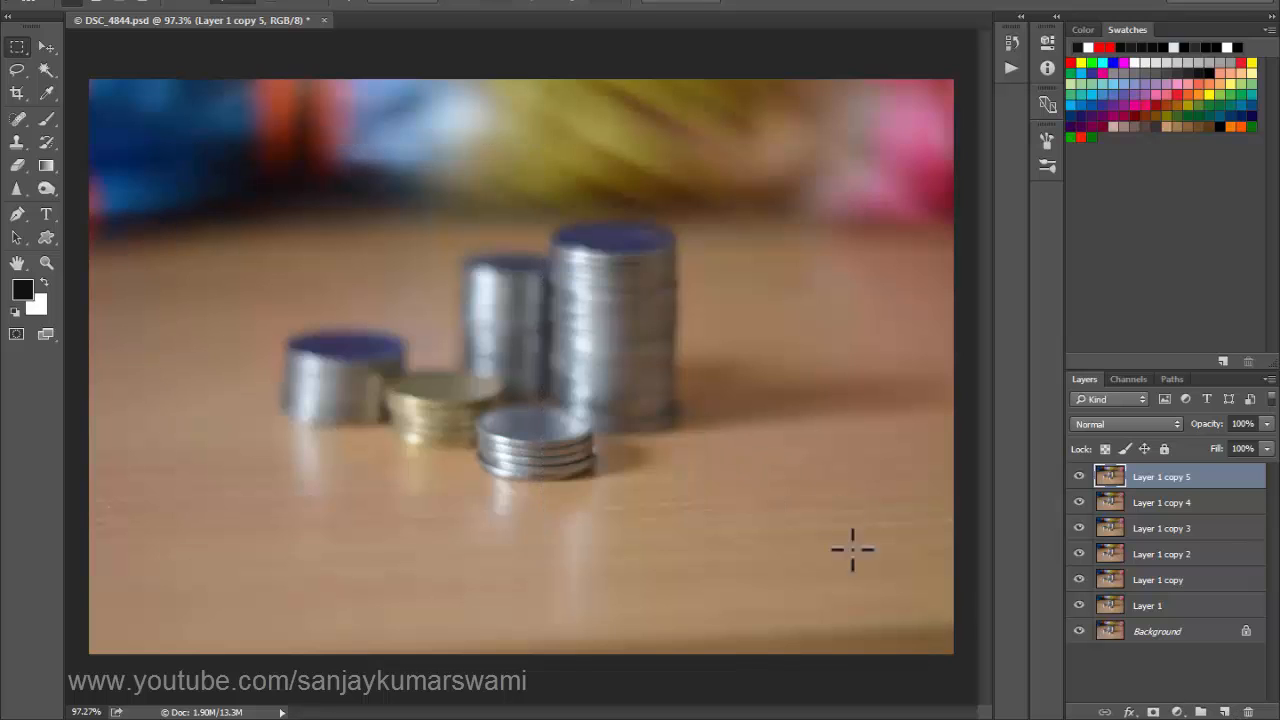
pyautogui.click(1225, 711)
pyautogui.click(1225, 711)
pyautogui.click(1225, 711)
pyautogui.click(1225, 711)
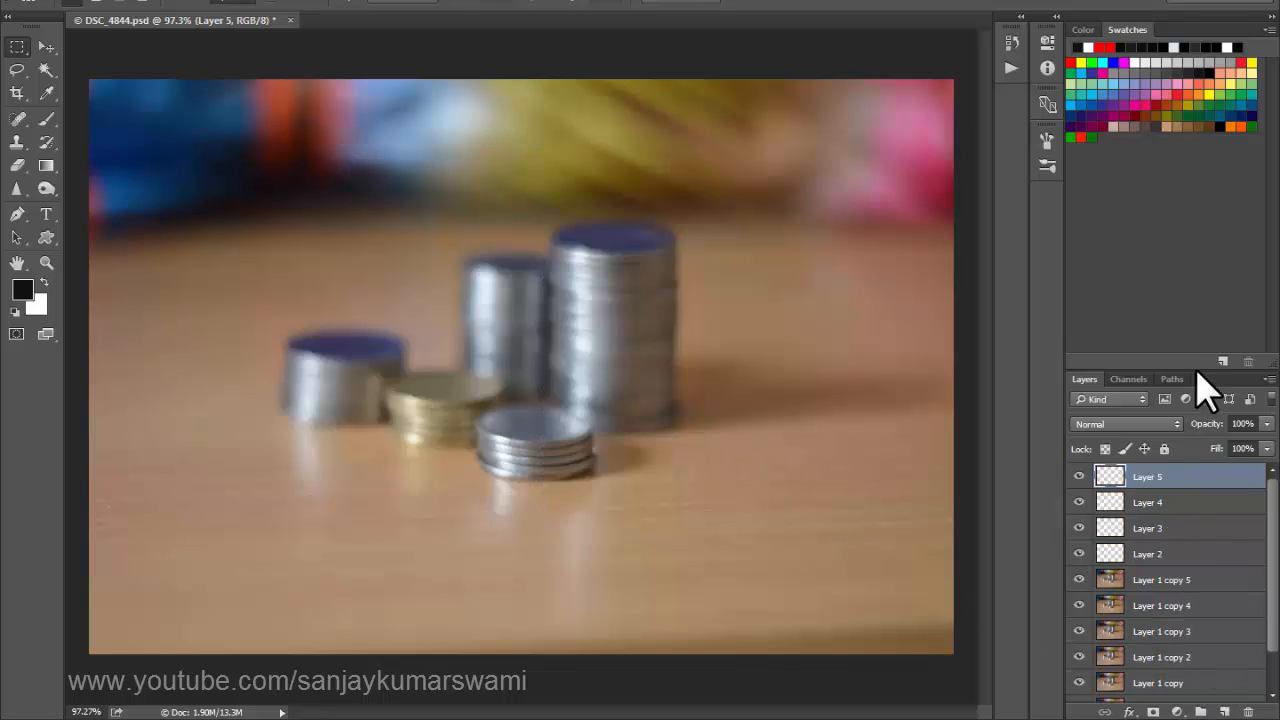
pyautogui.moveTo(1194, 372); pyautogui.dragTo(1187, 174)
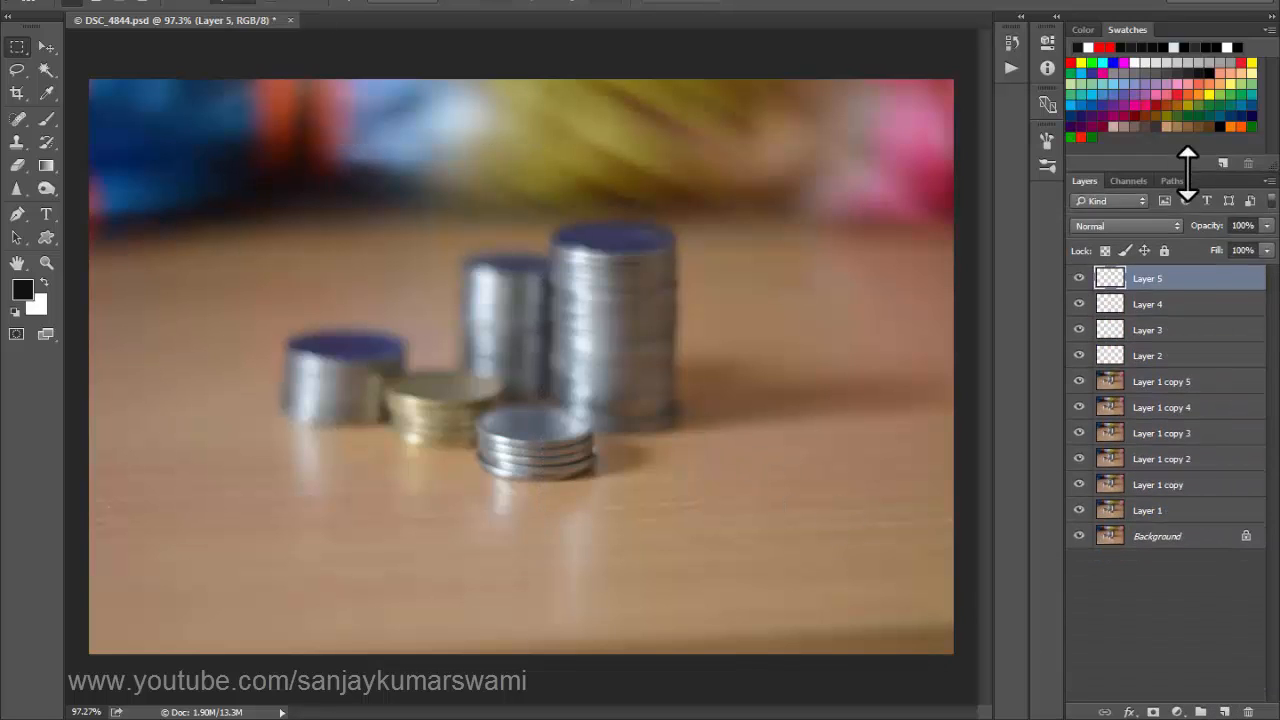
# Distribute the empty layers among the image layers, placing Layer 3, Layer 4 and Layer 5 between different Layer 1 copies
pyautogui.click(1173, 306)
pyautogui.moveTo(1170, 330); pyautogui.dragTo(1160, 471)
pyautogui.moveTo(1163, 302); pyautogui.dragTo(1152, 420)
pyautogui.moveTo(1143, 280); pyautogui.dragTo(1146, 343)
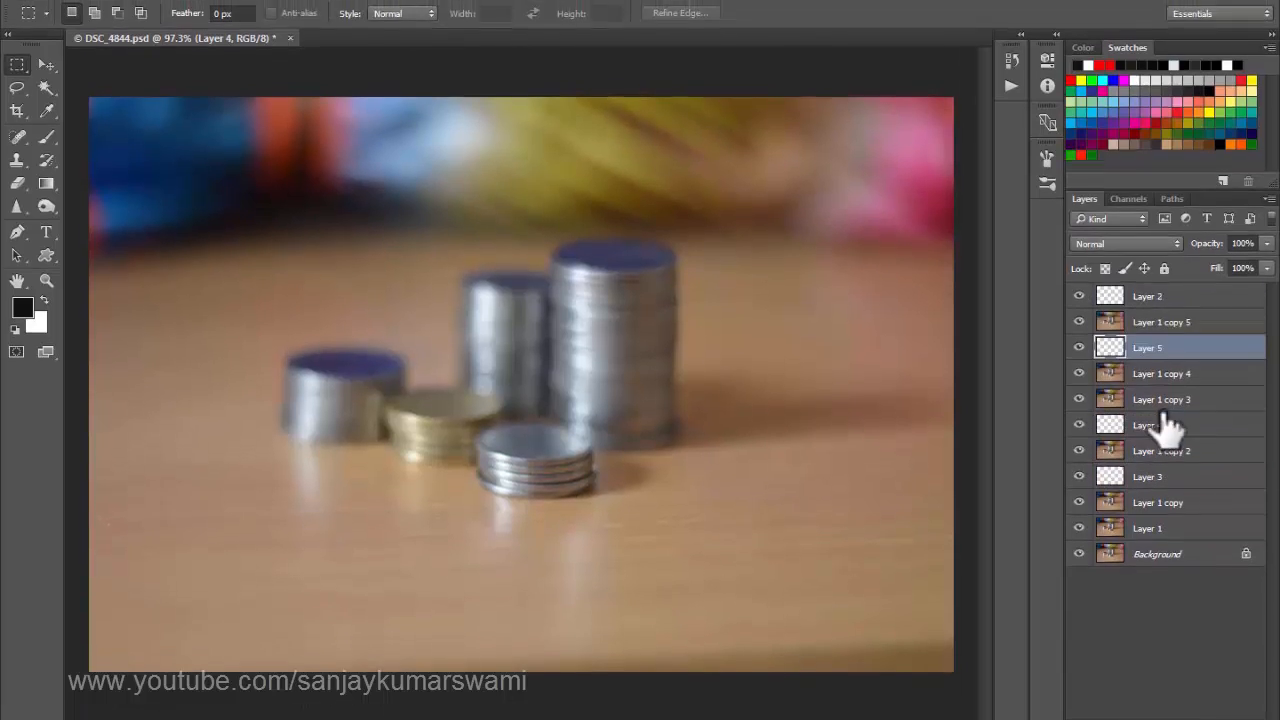
# Run the Delete All Empty Layers script on the document
pyautogui.click(47, 12)
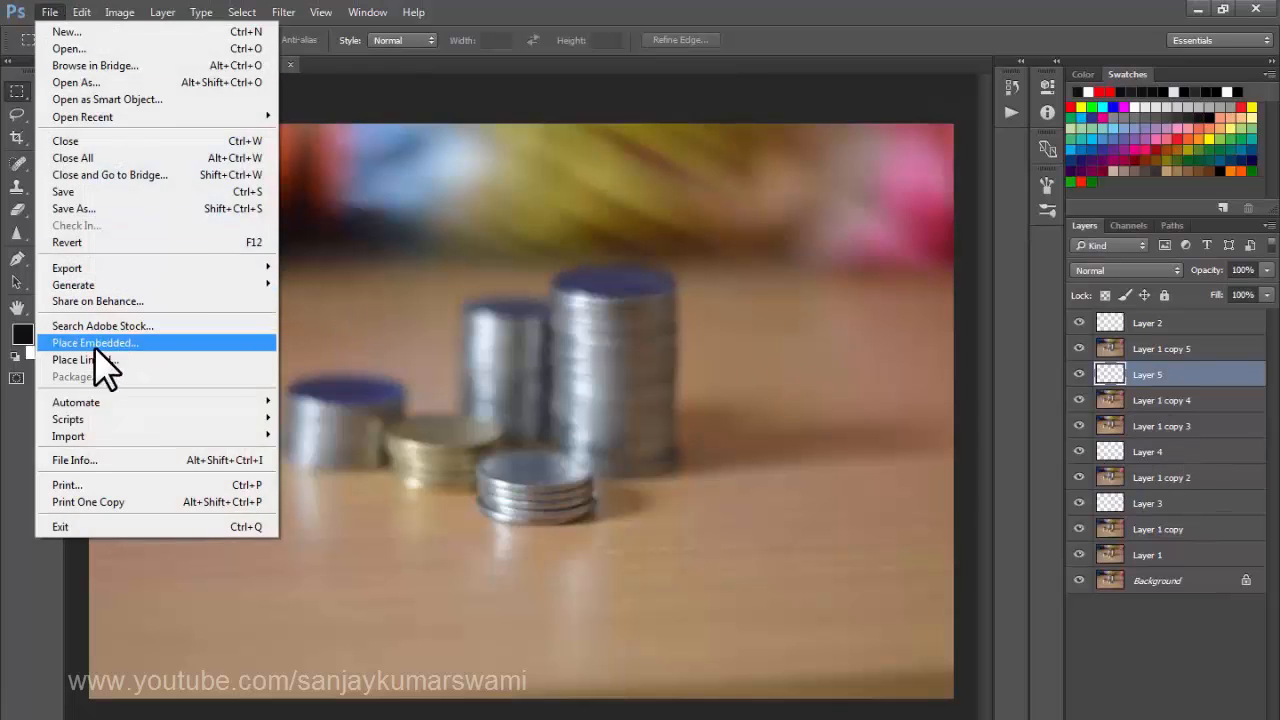
pyautogui.moveTo(81, 417)
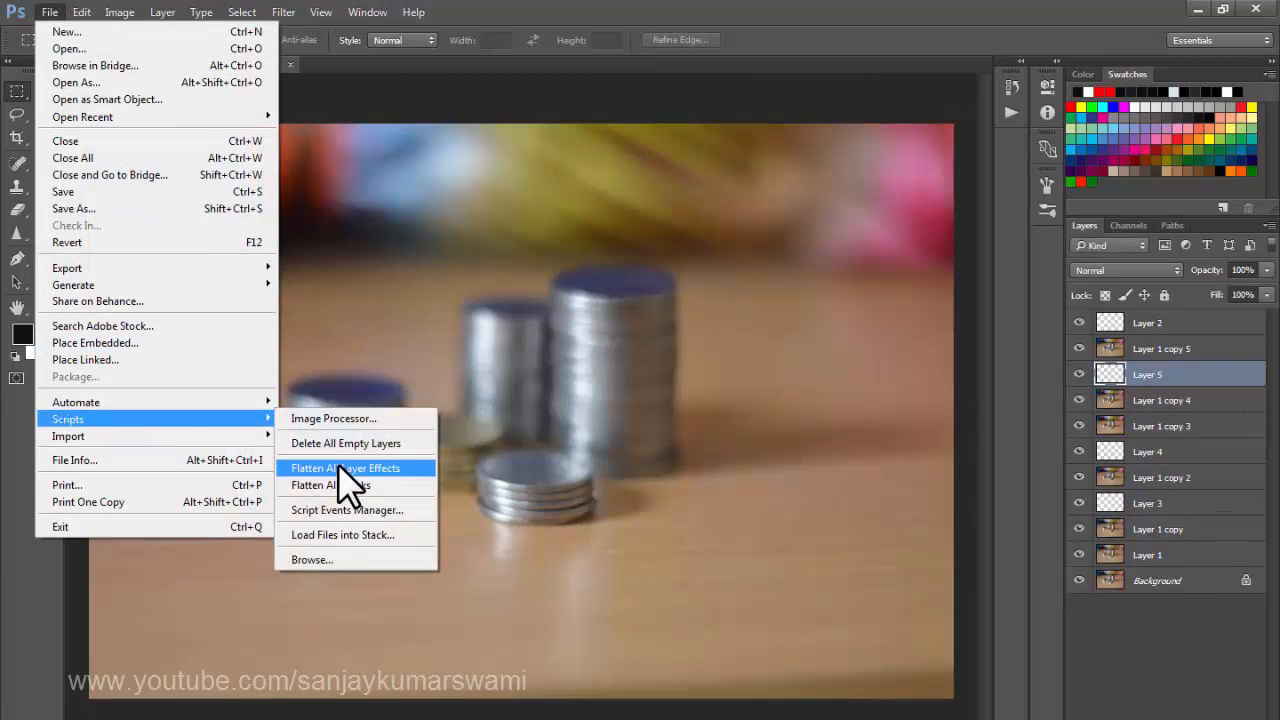
pyautogui.click(353, 443)
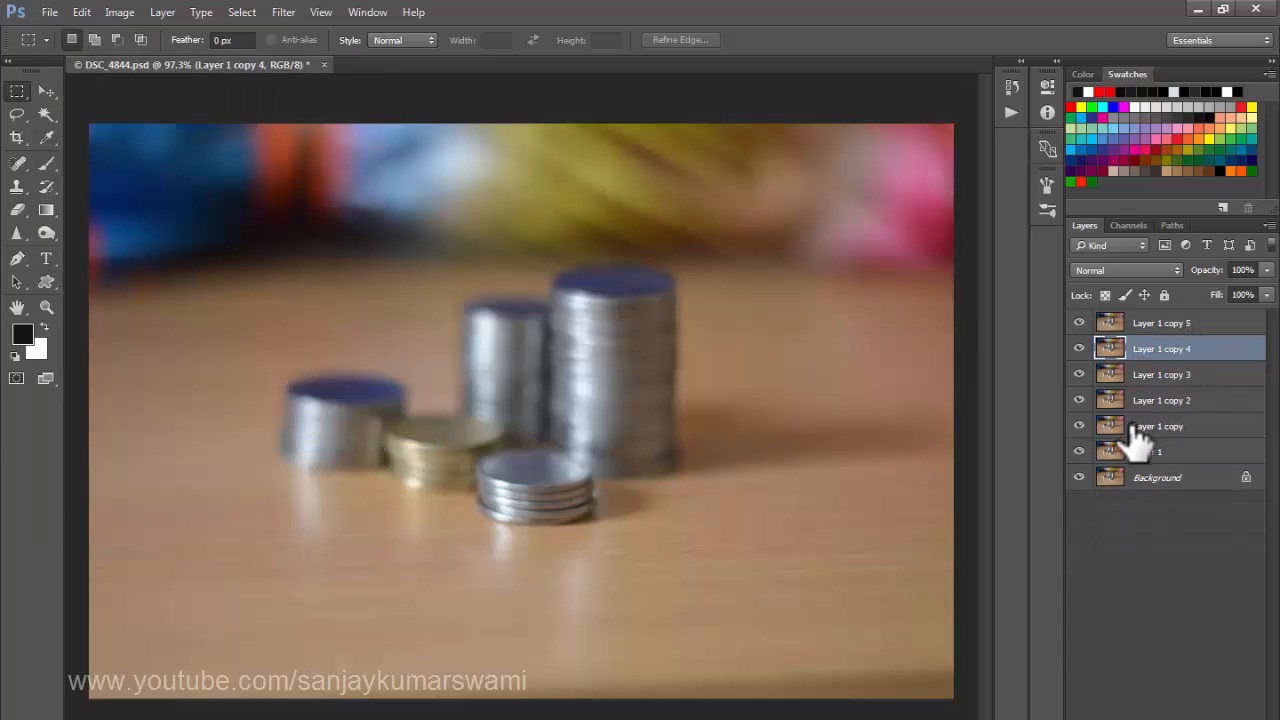
# Add rectangular selection-based layer masks to Layer 1 copy 4, Layer 1 and Layer 1 copy 2
pyautogui.moveTo(607, 212); pyautogui.dragTo(800, 518)
pyautogui.click(1153, 712)
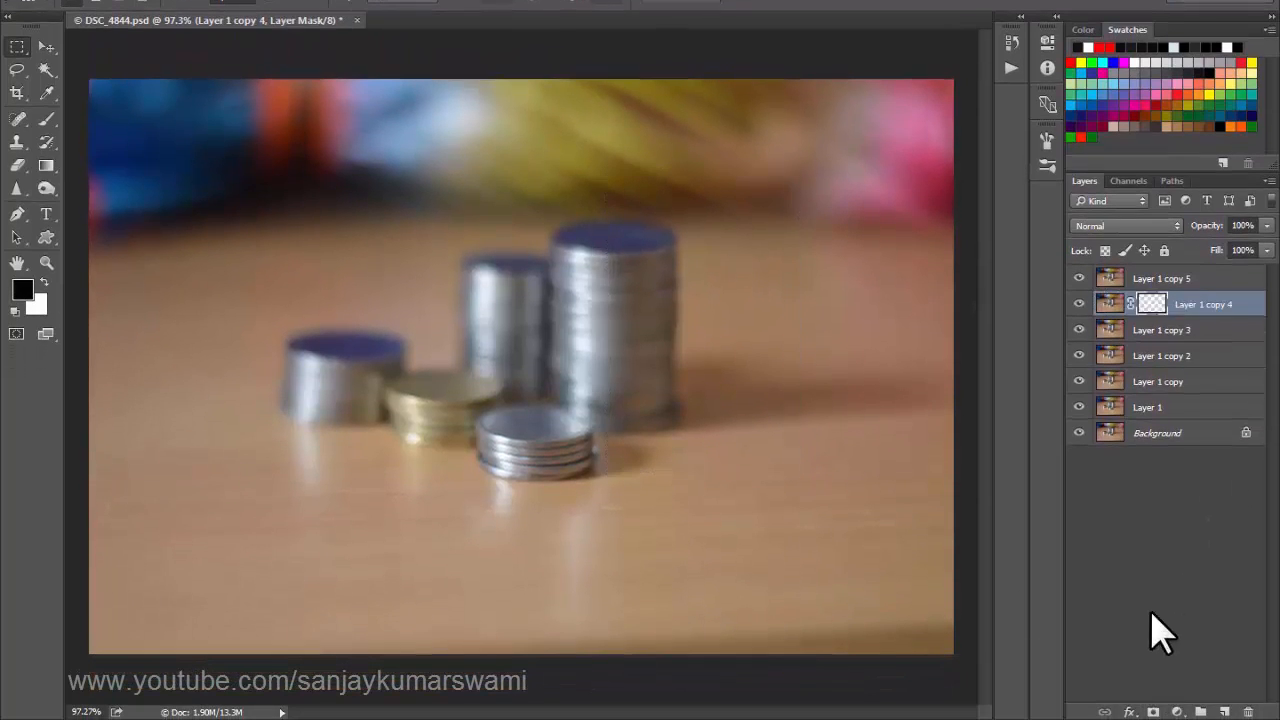
pyautogui.click(1147, 409)
pyautogui.moveTo(640, 288); pyautogui.dragTo(824, 527)
pyautogui.click(1155, 712)
pyautogui.click(1135, 360)
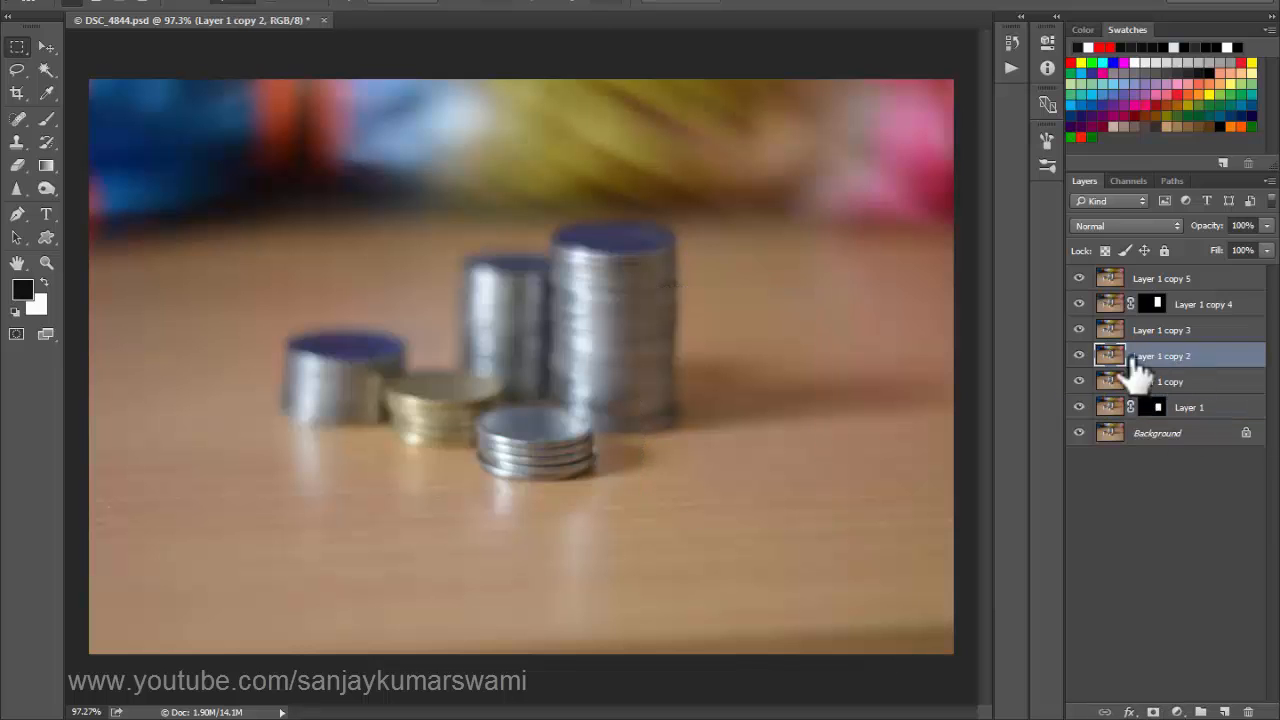
pyautogui.moveTo(417, 234); pyautogui.dragTo(723, 565)
pyautogui.click(1155, 712)
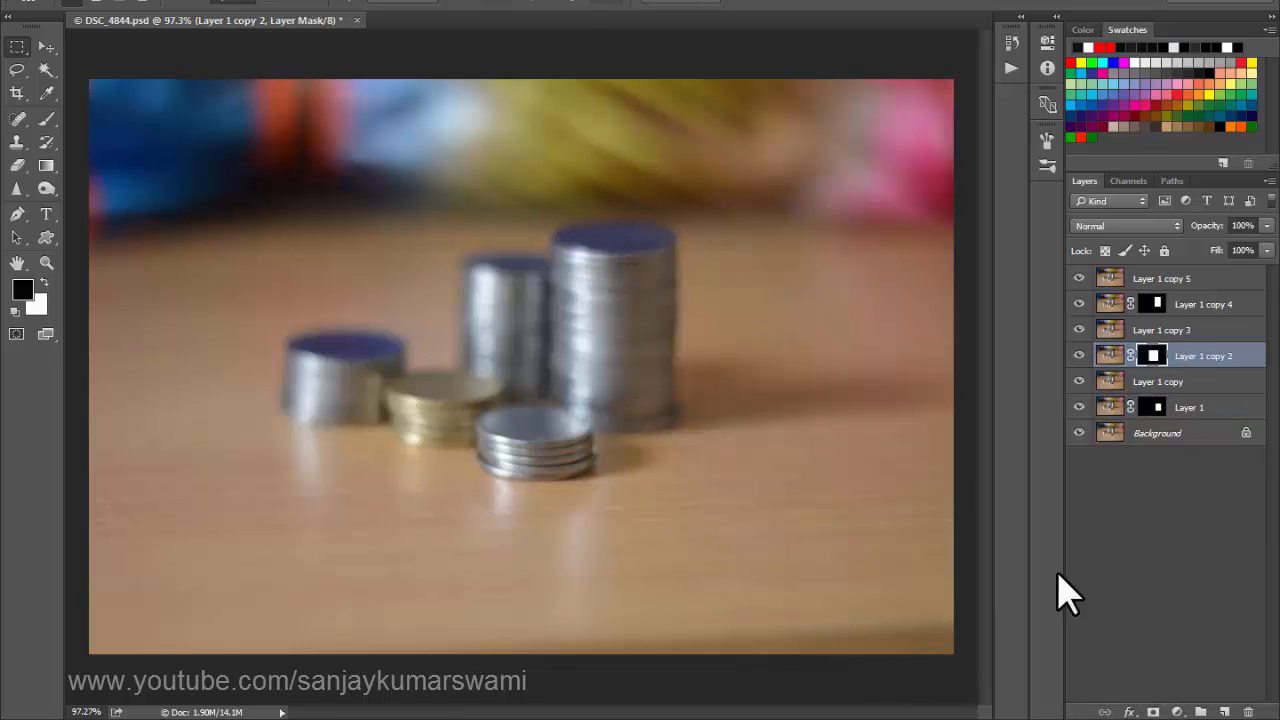
# Run the Flatten All Masks script to apply every layer mask in the document
pyautogui.click(48, 12)
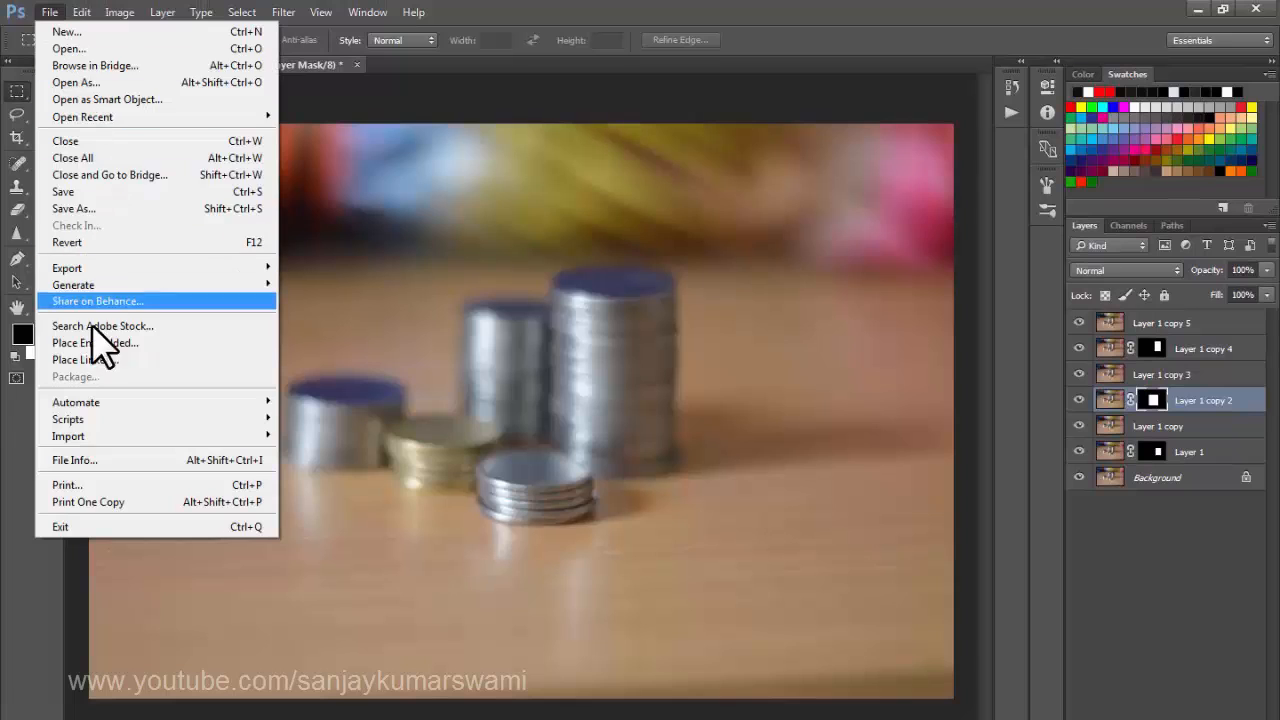
pyautogui.moveTo(86, 419)
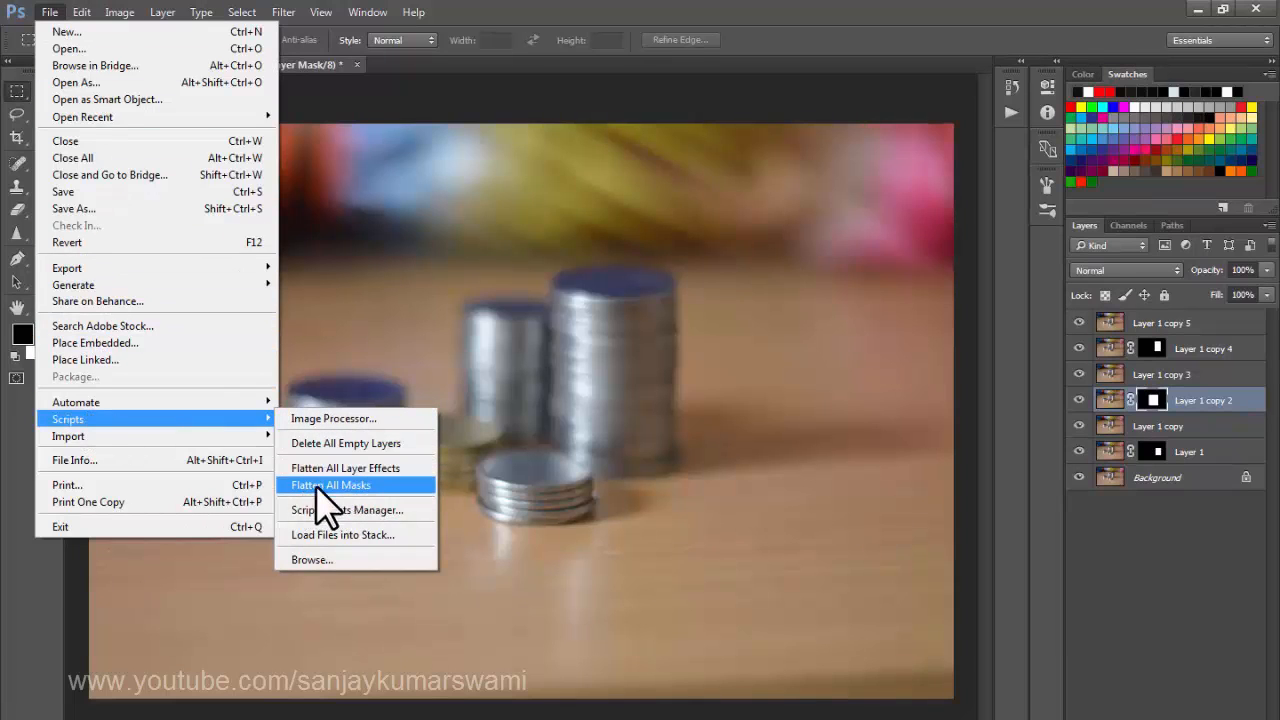
pyautogui.click(372, 485)
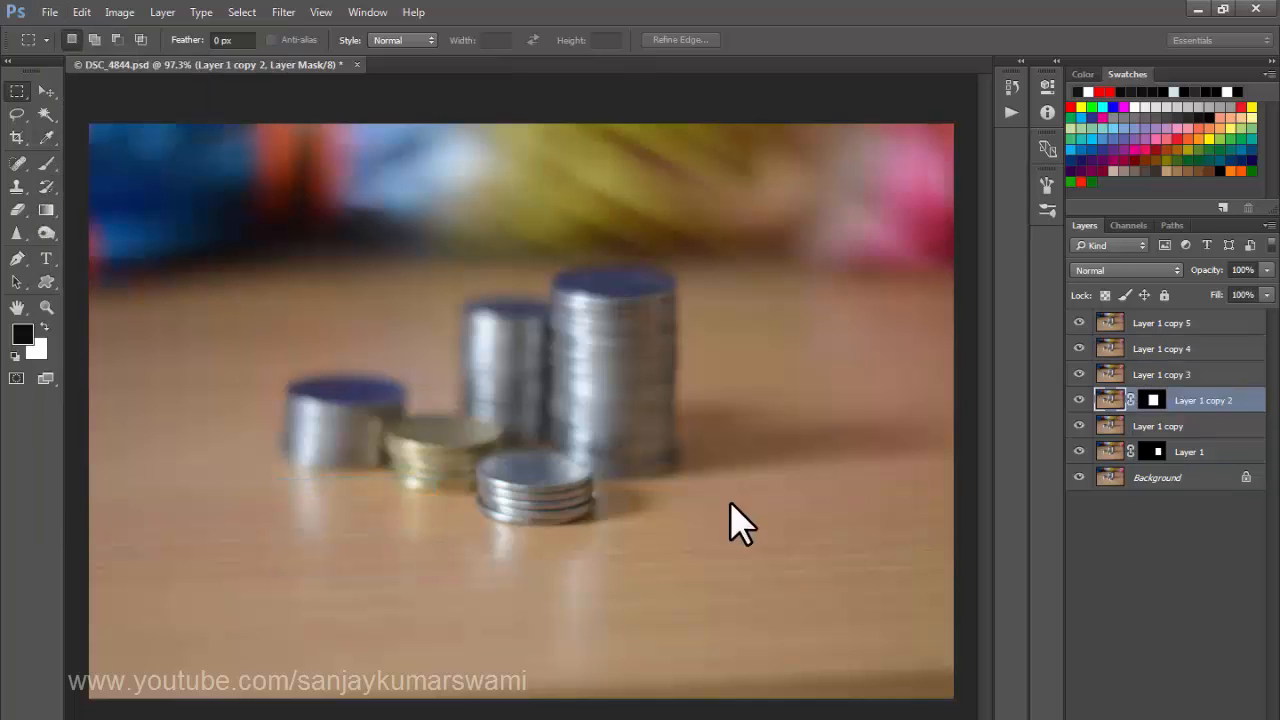
# Check the flattened masks by hiding Layer 1 copy 5 and trial-moving the cropped Layer 1 copy 4
pyautogui.press('v')
pyautogui.moveTo(634, 358); pyautogui.dragTo(489, 280)
pyautogui.hotkey('ctrl', 'z')
pyautogui.click(1160, 349)
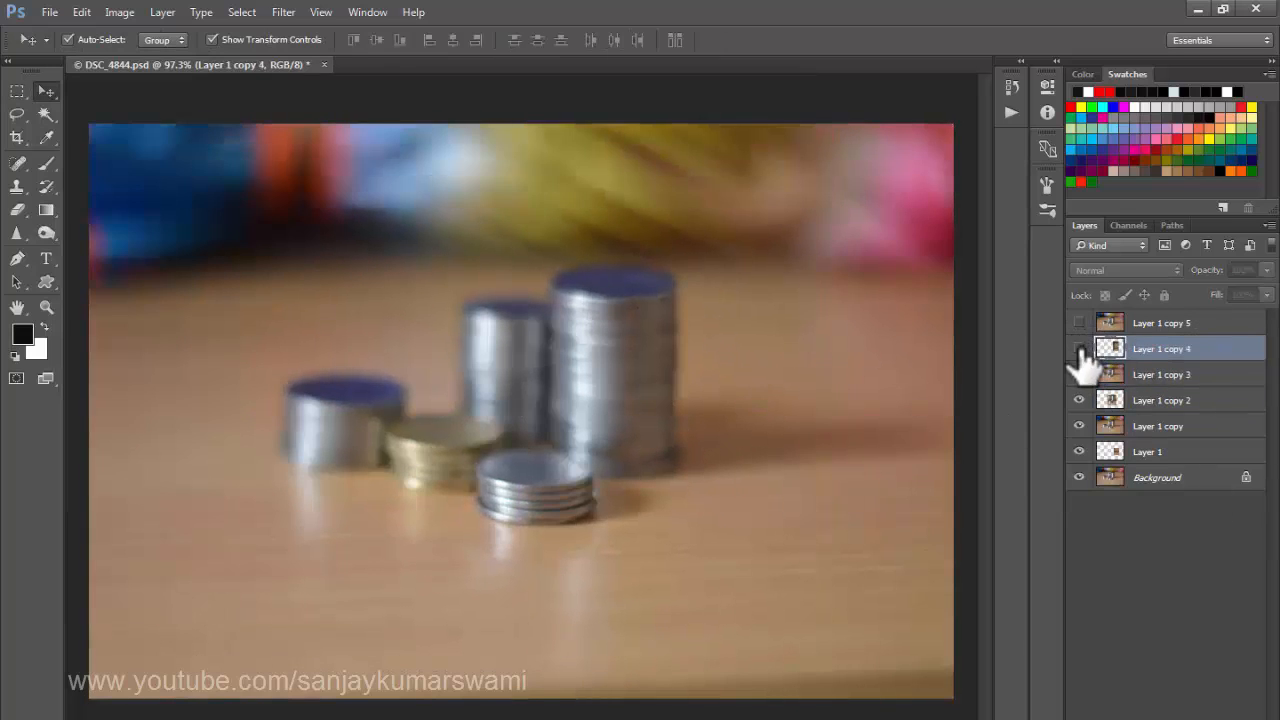
pyautogui.click(1079, 349)
pyautogui.click(800, 320)
pyautogui.moveTo(754, 342); pyautogui.dragTo(259, 422)
pyautogui.press('Escape')
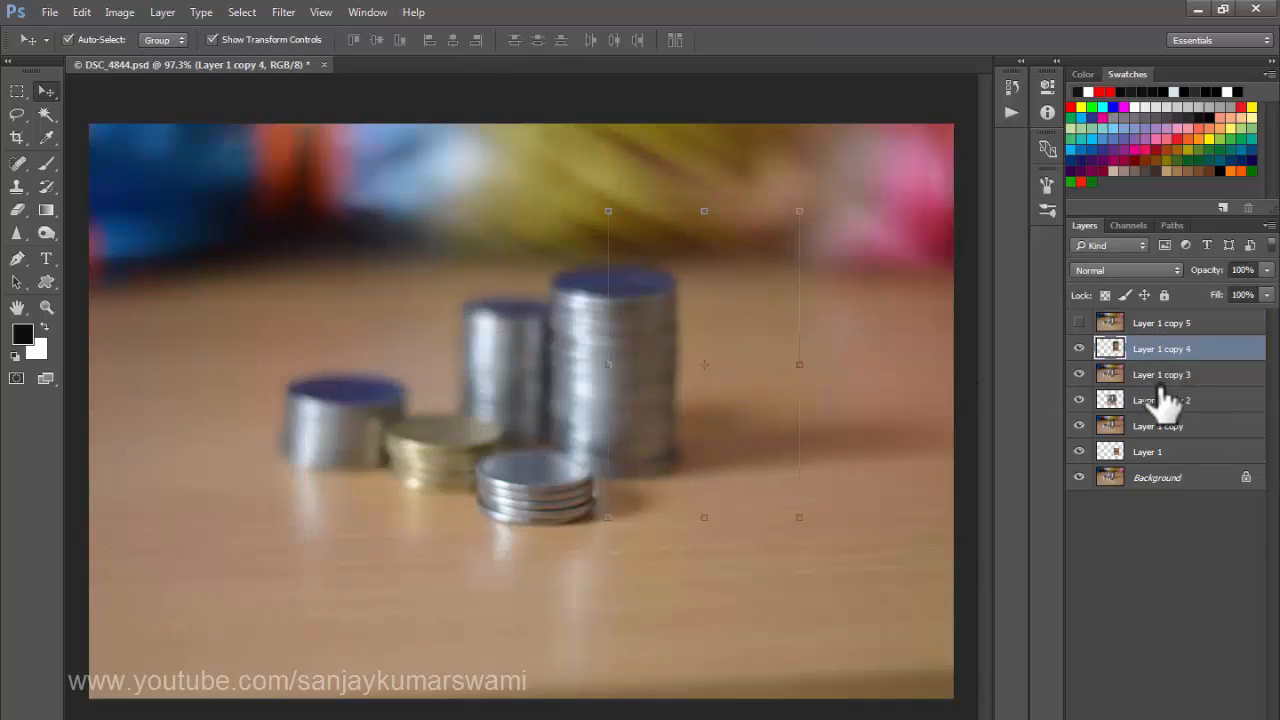
# Apply Bevel & Emboss with Texture, Stroke, Inner Shadow, Satin and a rainbow Gradient Overlay to Layer 1 copy 4
pyautogui.doubleClick(1215, 350)
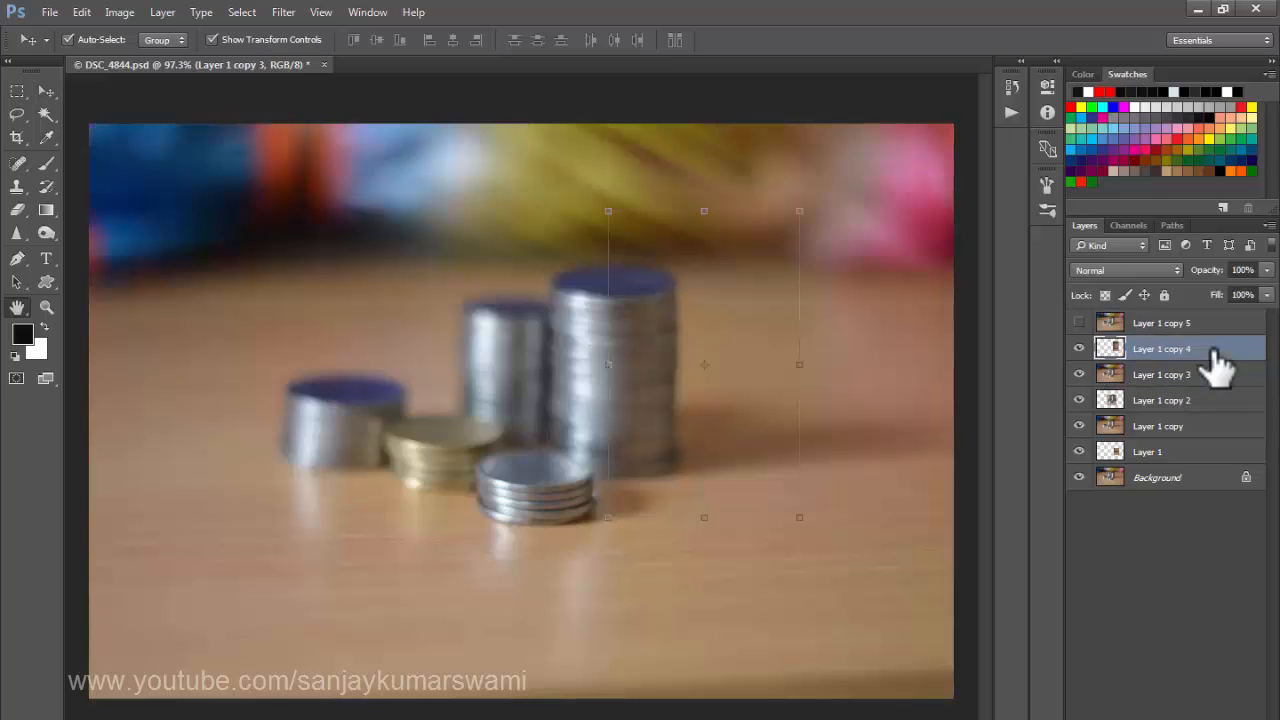
pyautogui.click(496, 237)
pyautogui.click(500, 284)
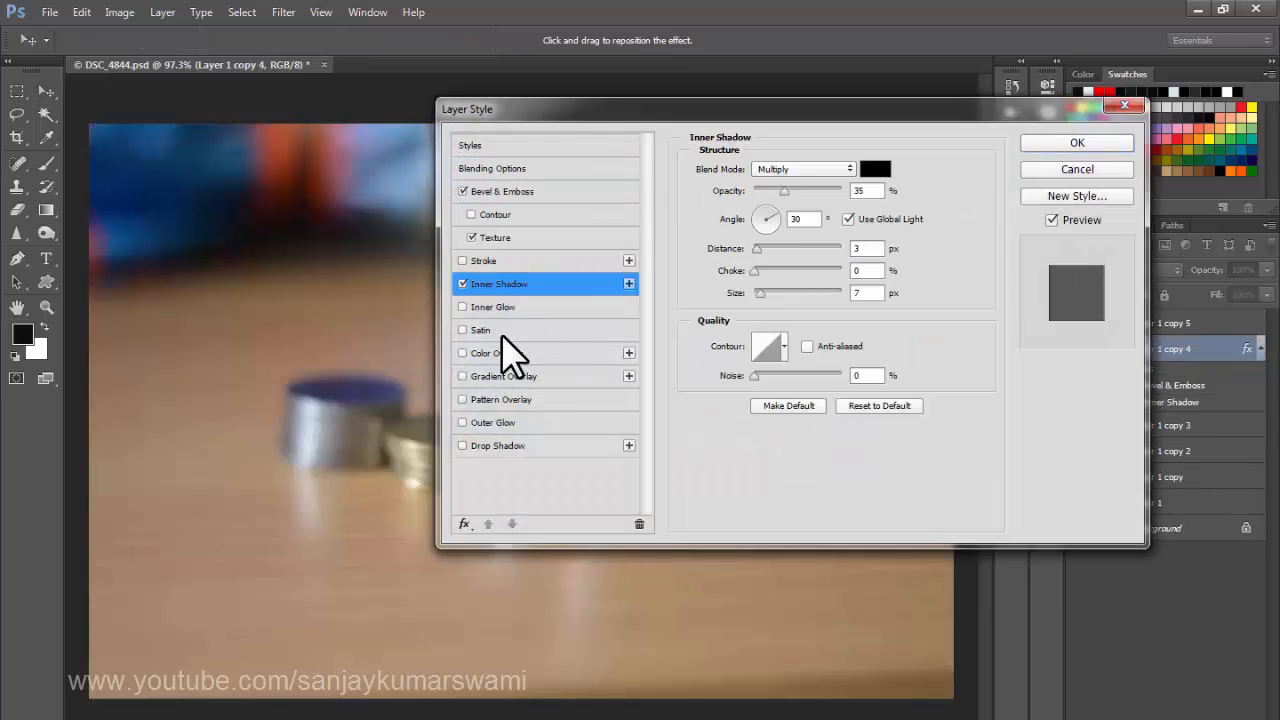
pyautogui.click(503, 330)
pyautogui.click(488, 261)
pyautogui.click(532, 377)
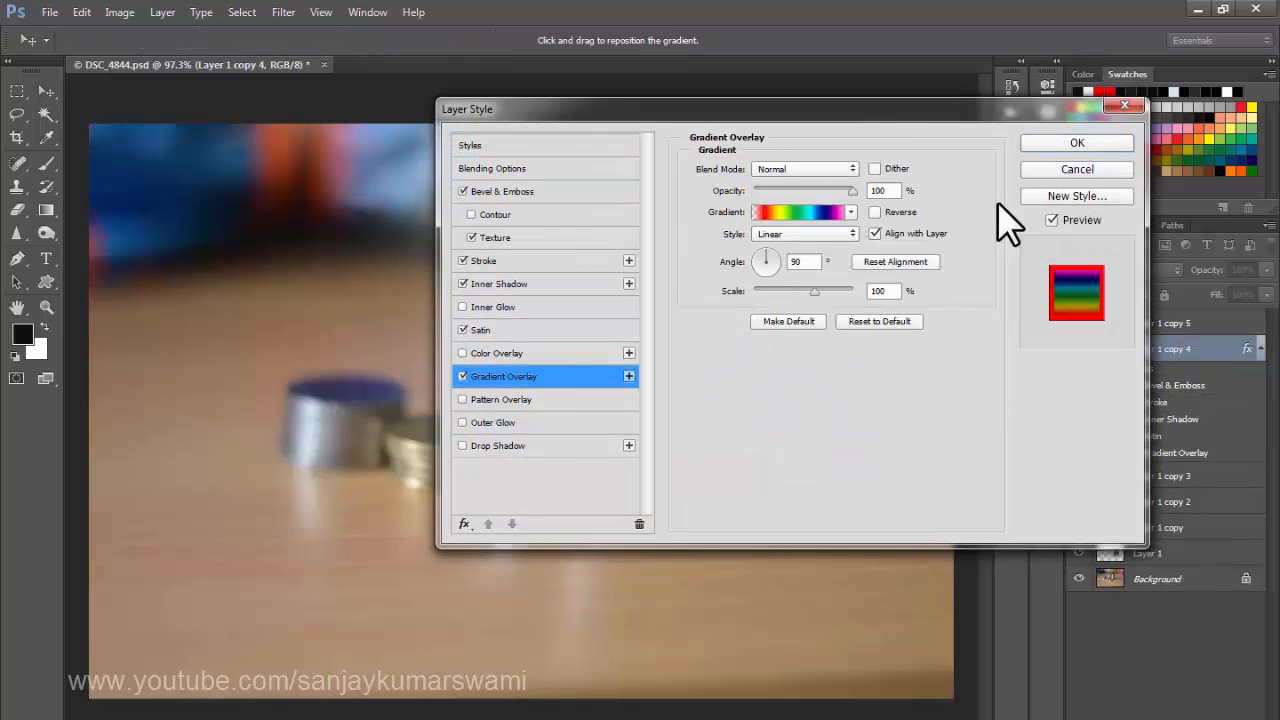
pyautogui.click(1066, 145)
pyautogui.moveTo(702, 290); pyautogui.dragTo(693, 299)
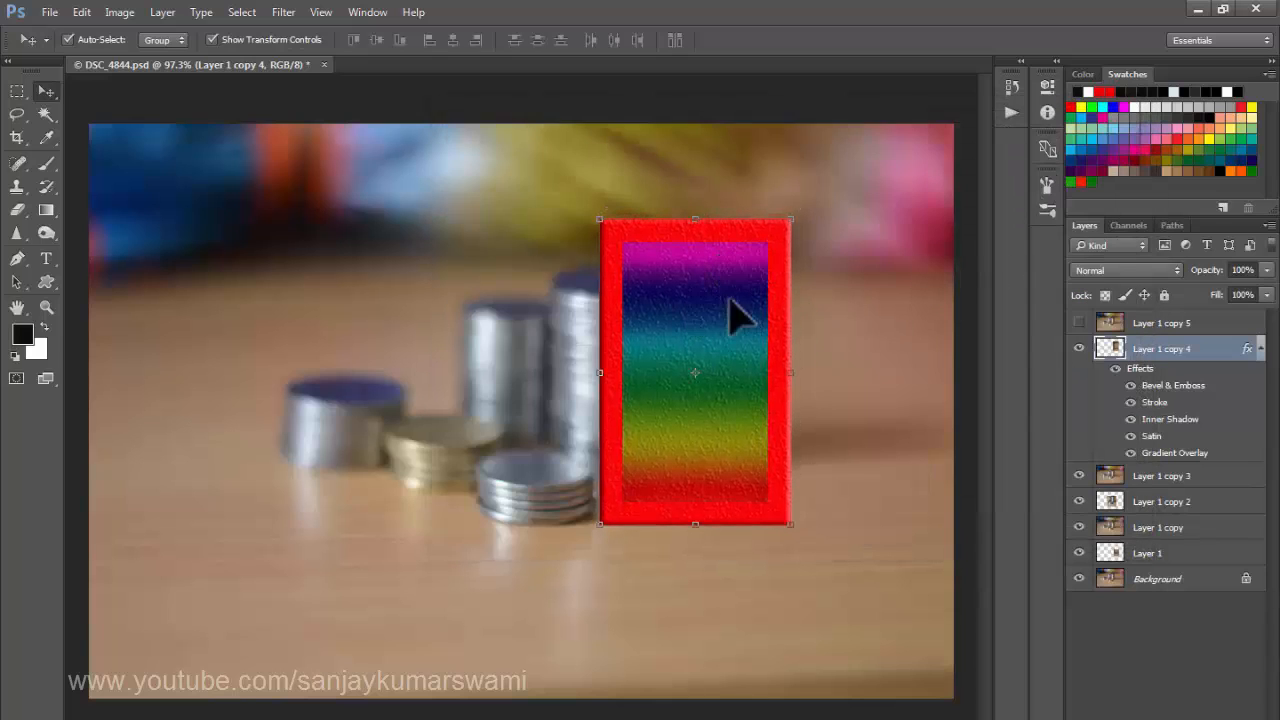
pyautogui.hotkey('ctrl', 'z')
# Copy the layer effects from Layer 1 copy 4 to Layer 1 copy 2 and Layer 1
pyautogui.moveTo(1188, 530); pyautogui.dragTo(1184, 518)
pyautogui.hotkey('ctrl', 'z')
pyautogui.moveTo(1248, 348); pyautogui.dragTo(1172, 505)
pyautogui.moveTo(1248, 350); pyautogui.dragTo(1150, 658)
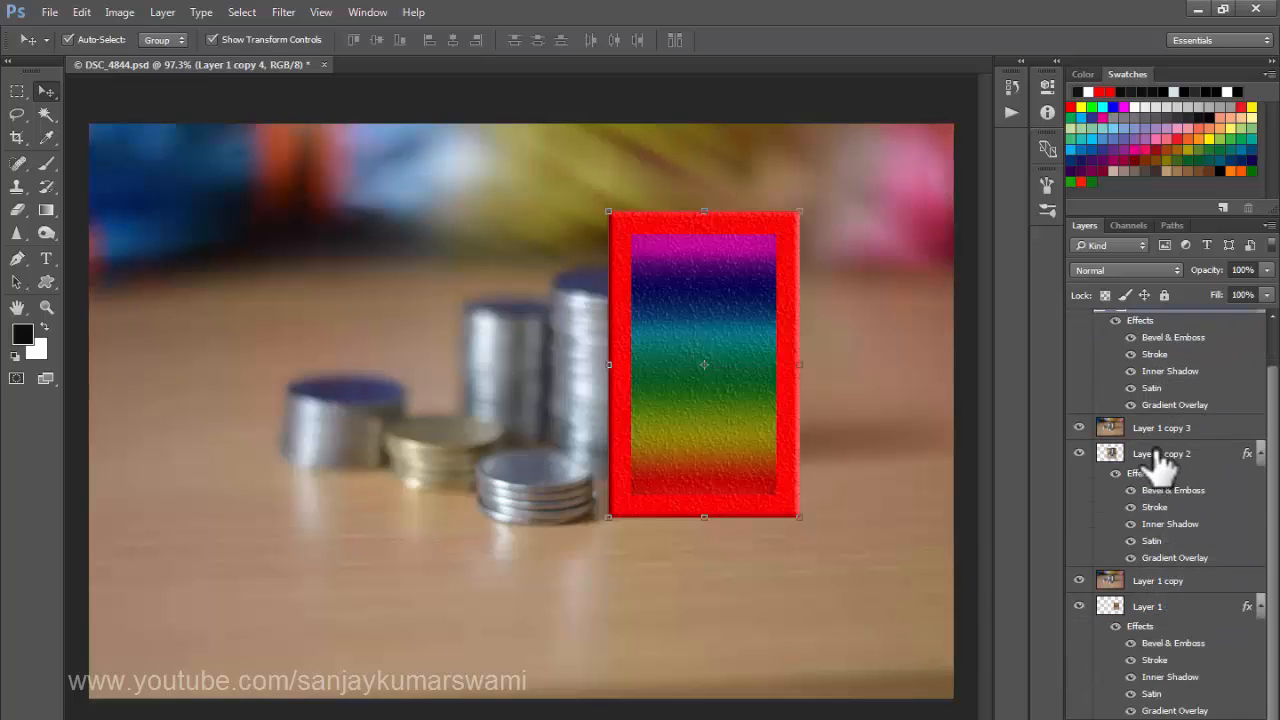
# Run the Flatten All Layer Effects script to rasterize the effects of the styled layers
pyautogui.click(57, 14)
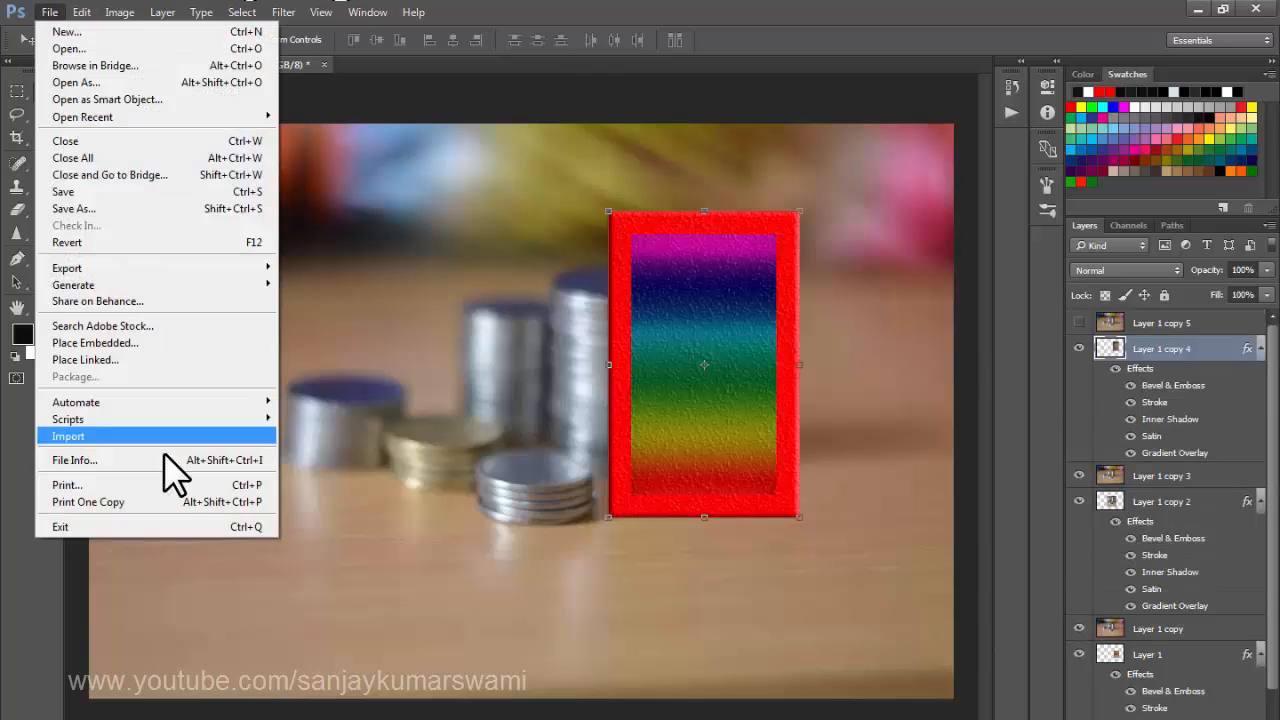
pyautogui.moveTo(143, 421)
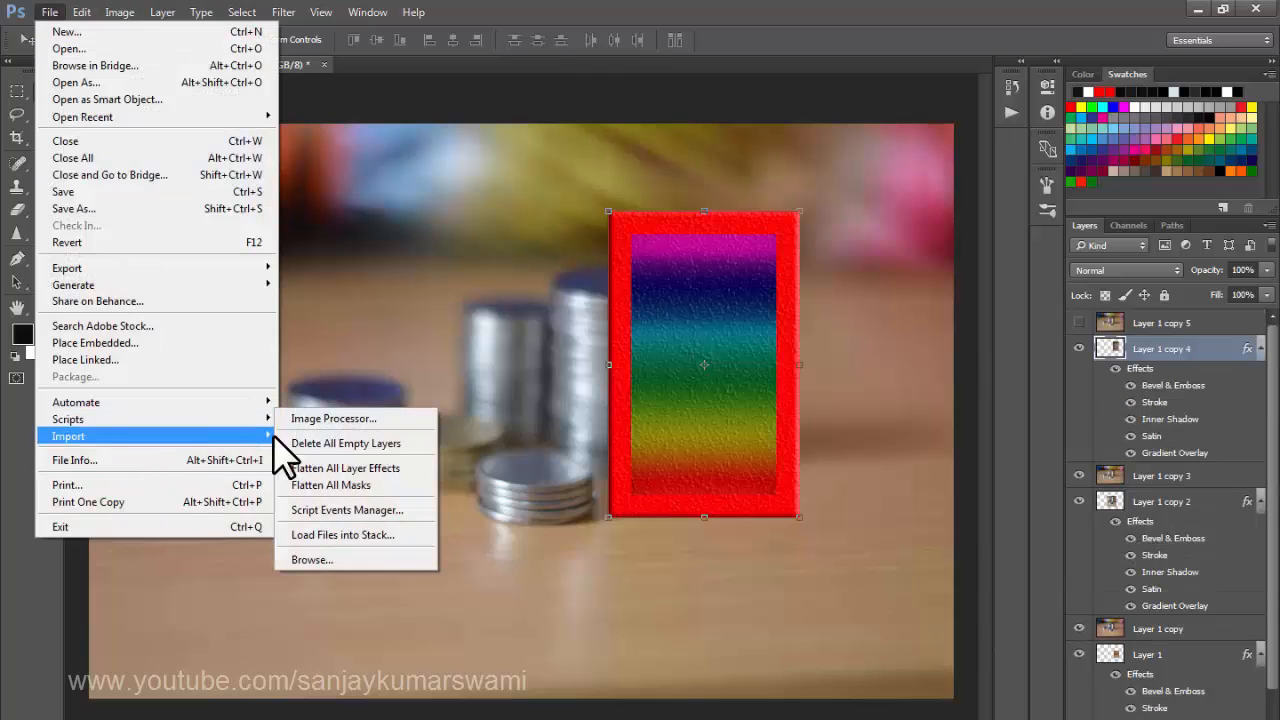
pyautogui.click(372, 468)
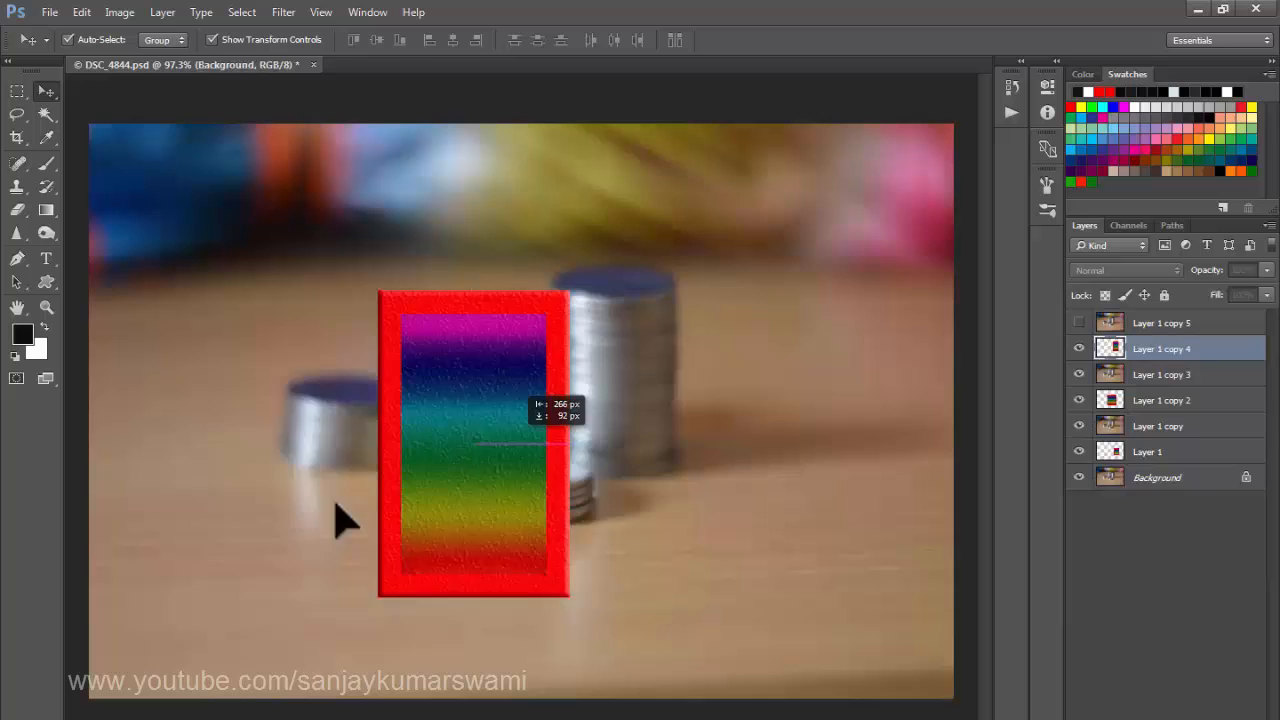
# Trial-move the flattened rainbow rectangle and return it, then show and select Layer 1 copy 5
pyautogui.moveTo(517, 386); pyautogui.dragTo(733, 320)
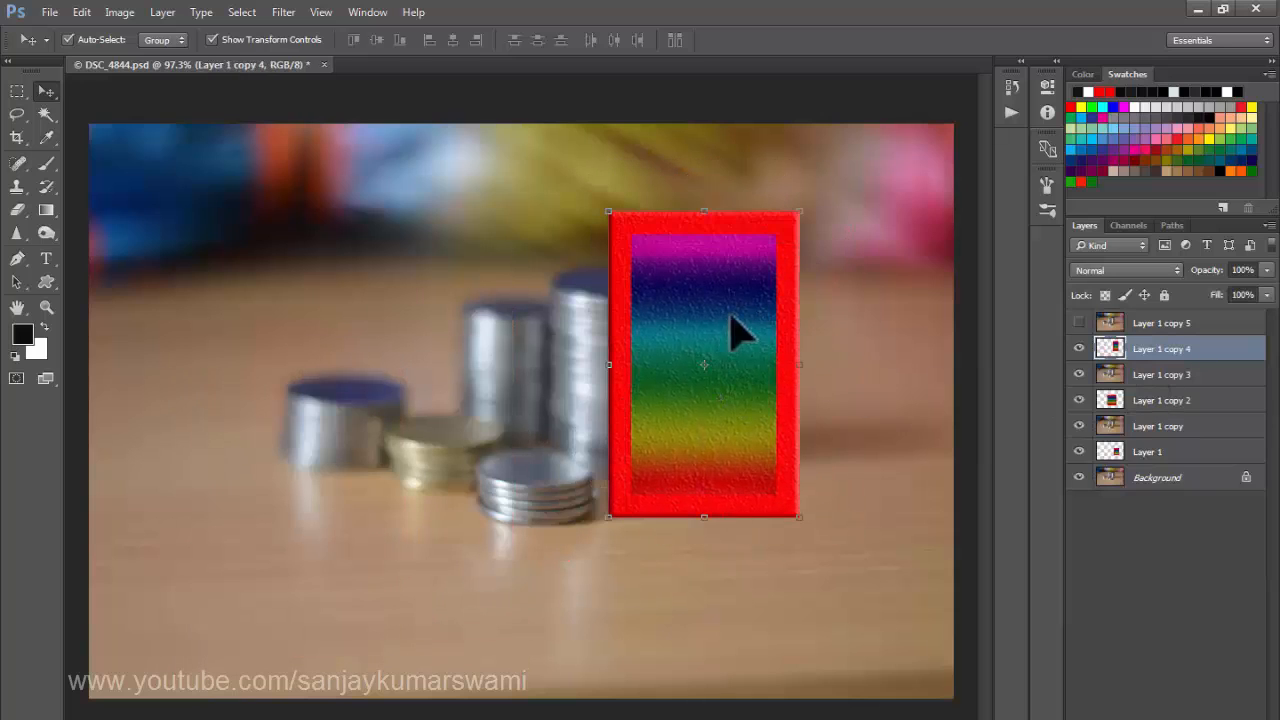
pyautogui.click(1078, 323)
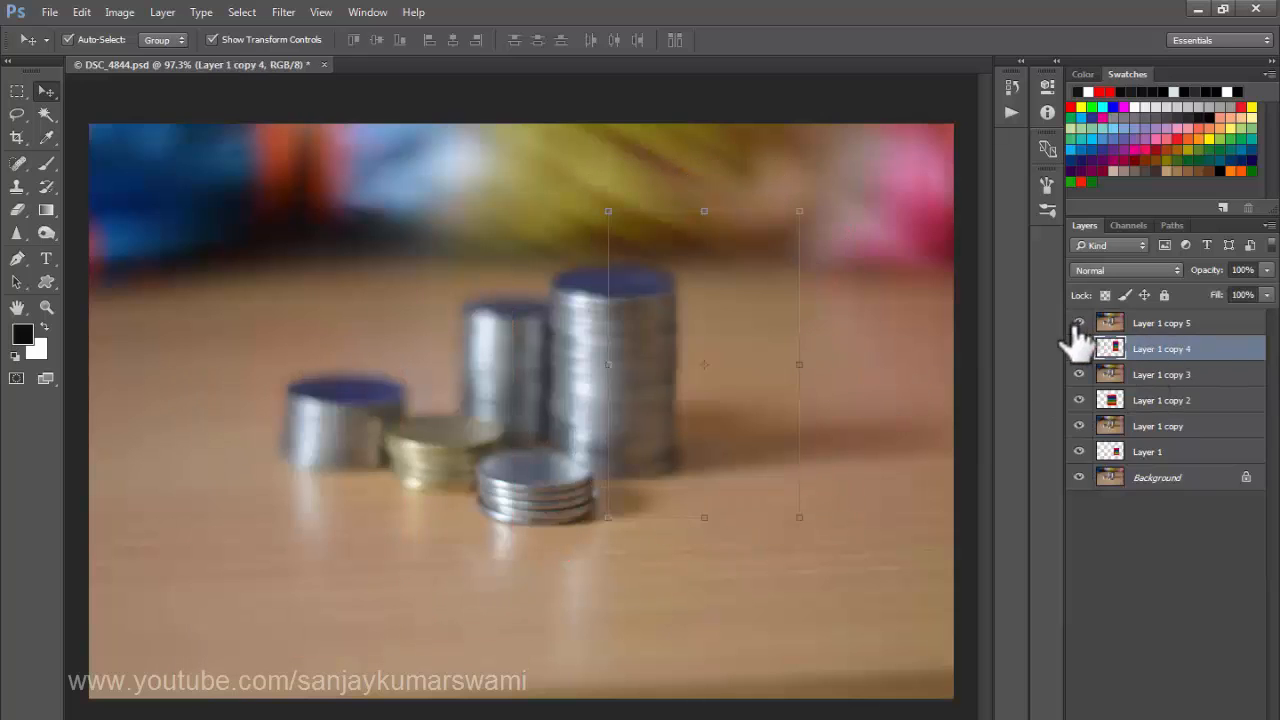
pyautogui.click(726, 334)
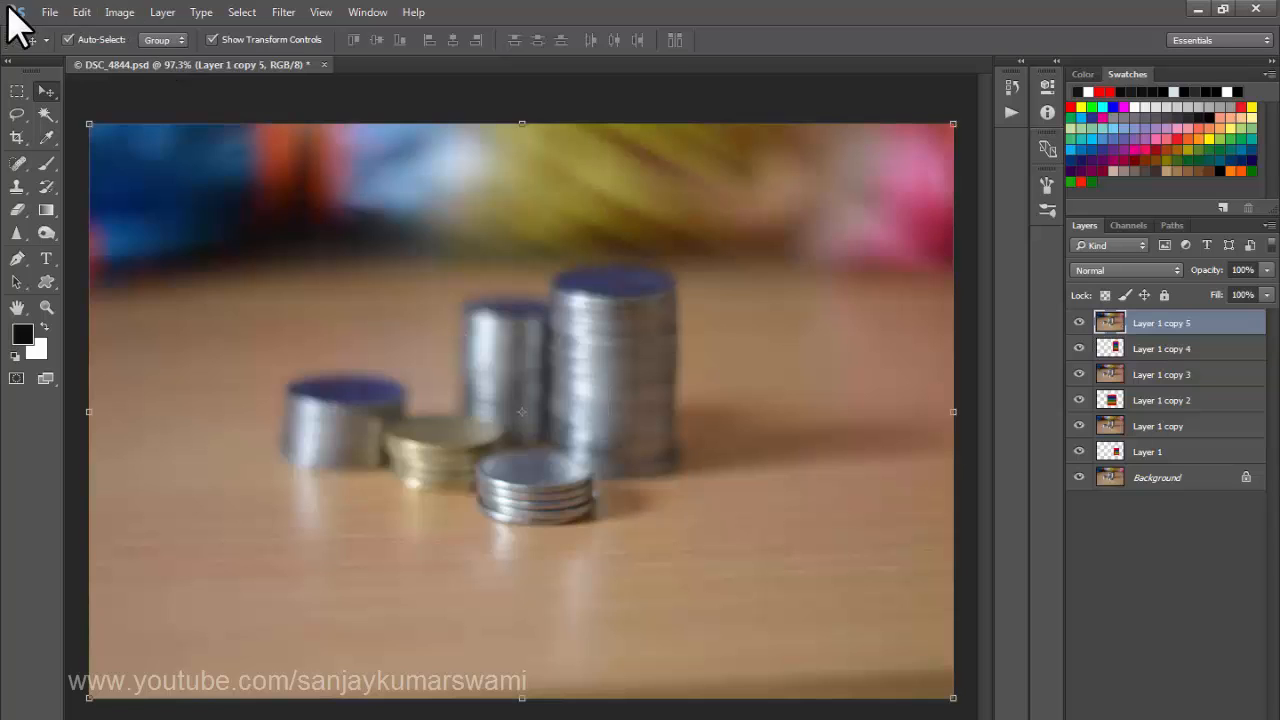
# Open the Script Events Manager and toggle Enable Events to Run Scripts/Actions, leaving it turned on
pyautogui.click(49, 12)
pyautogui.moveTo(206, 422)
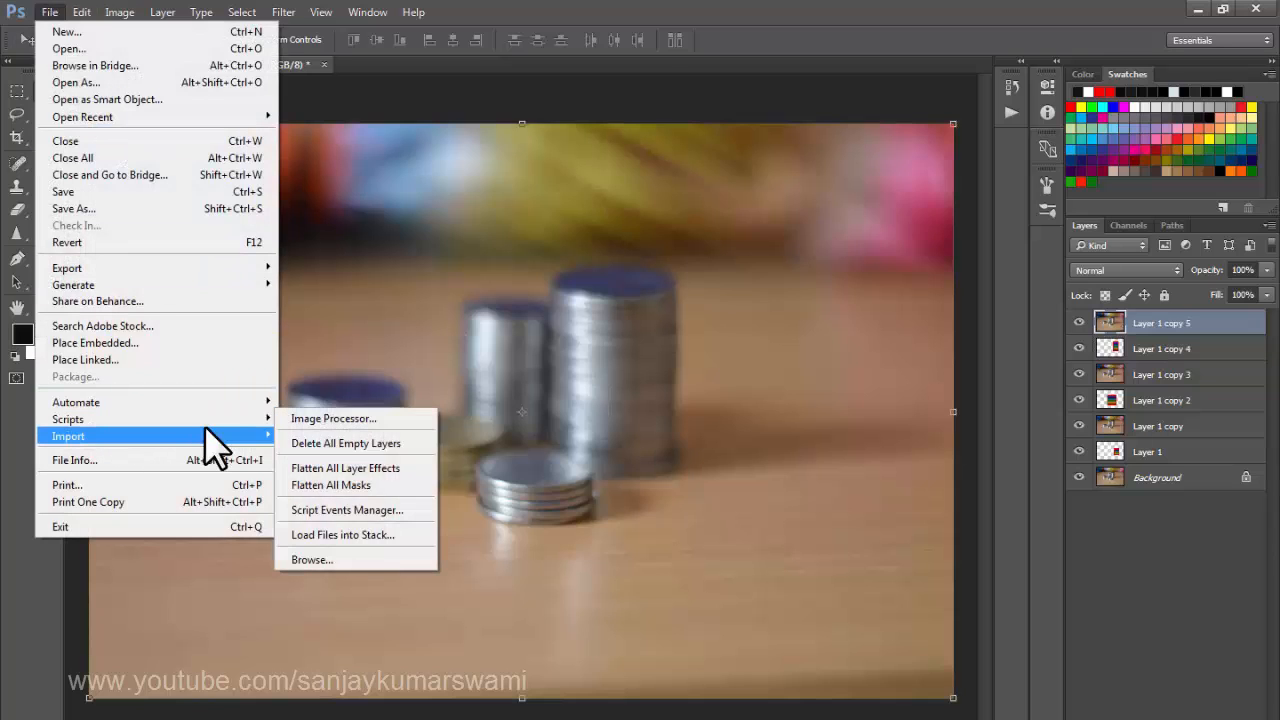
pyautogui.click(346, 510)
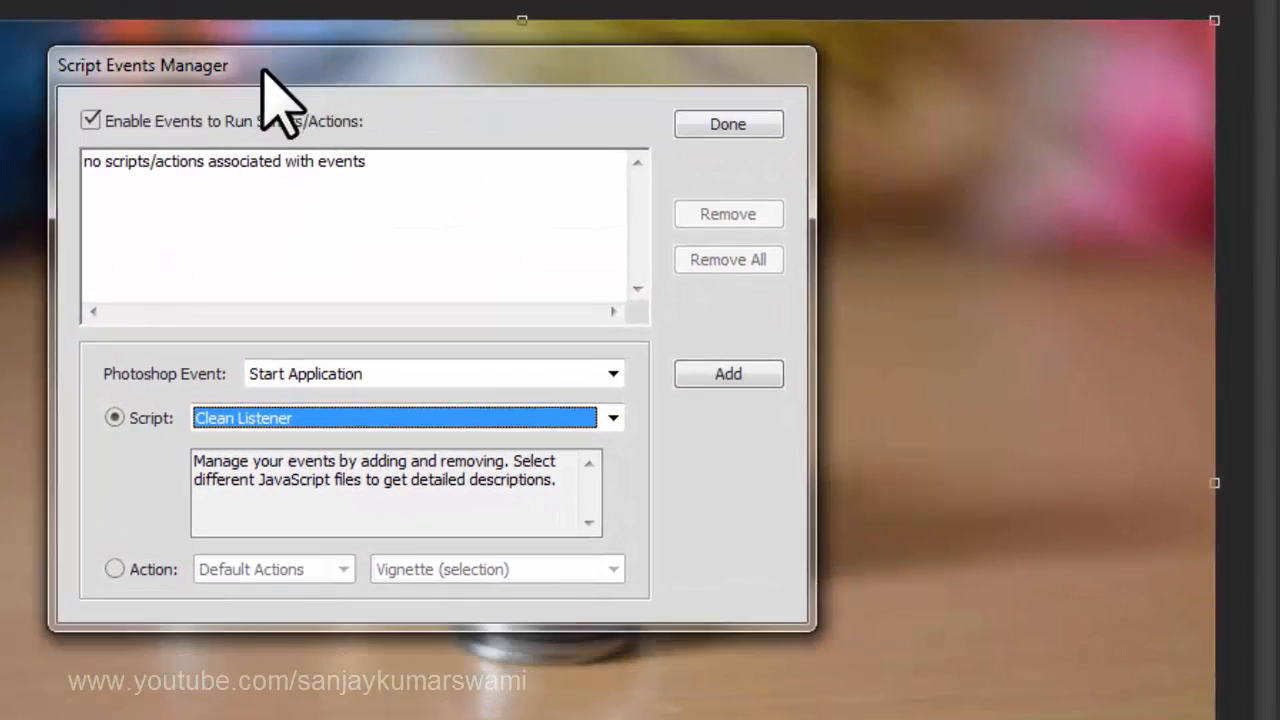
pyautogui.click(194, 120)
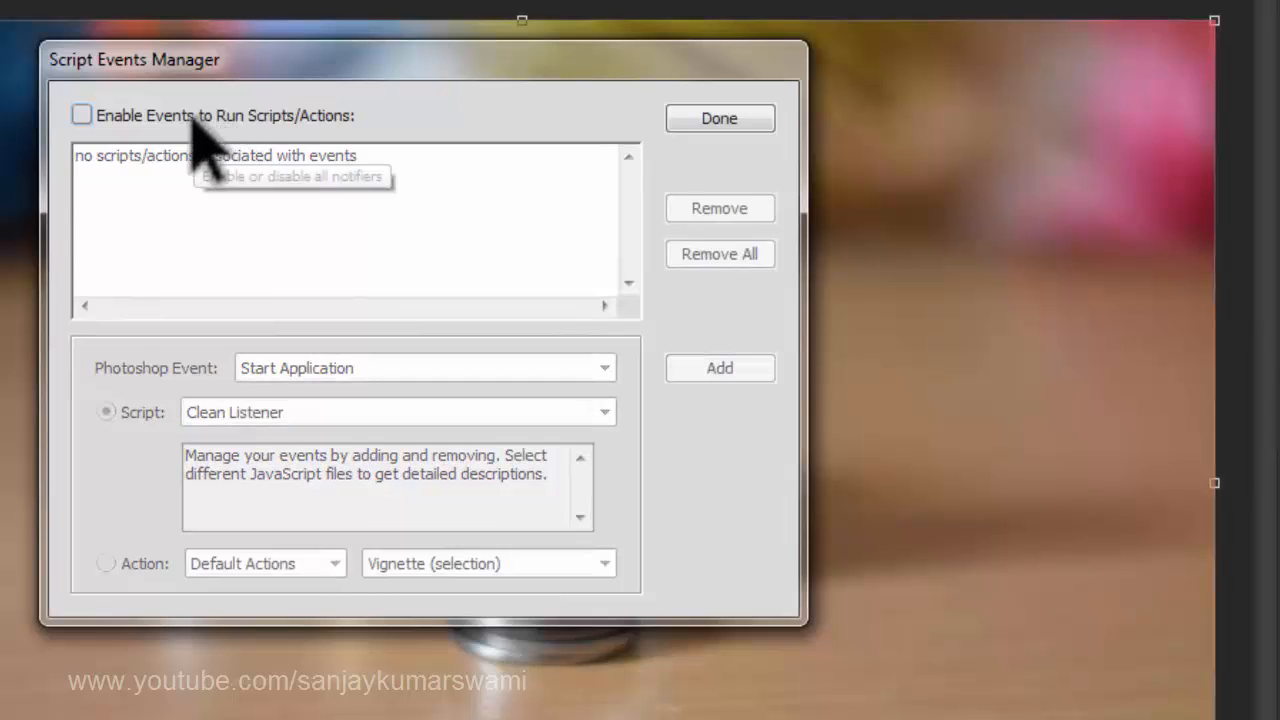
pyautogui.click(125, 118)
pyautogui.click(80, 115)
pyautogui.click(80, 115)
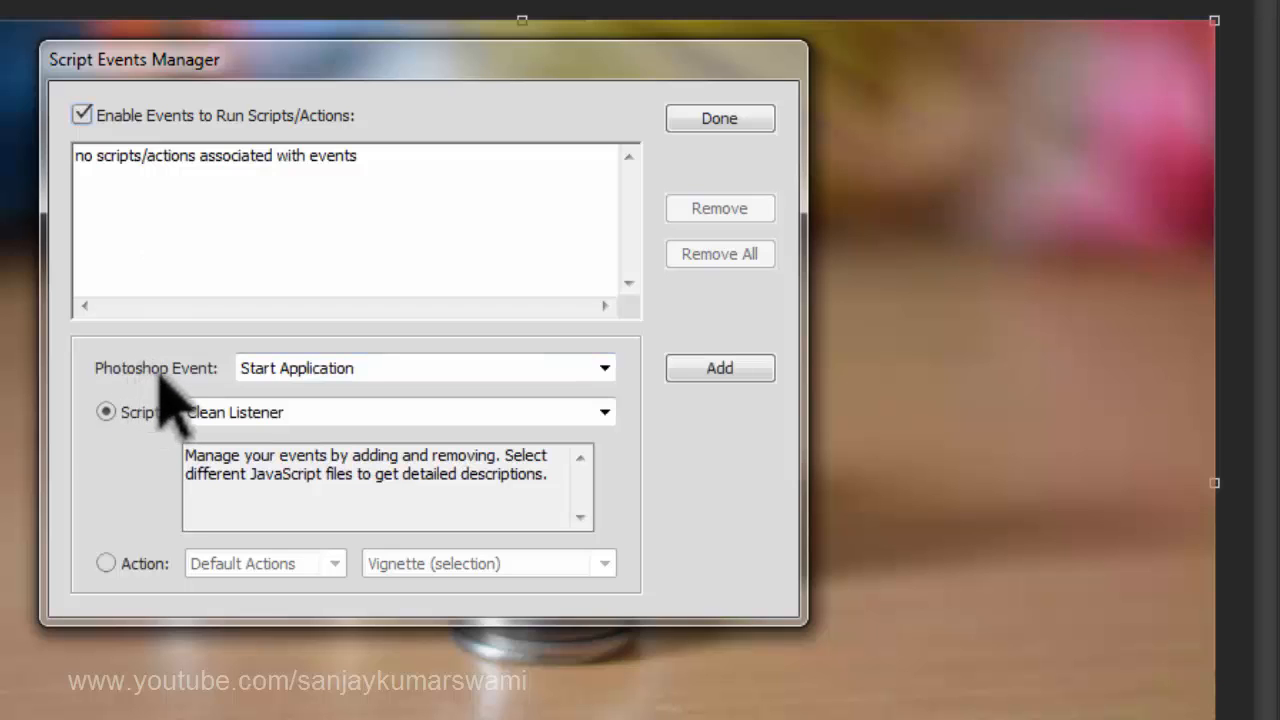
# Review the available Photoshop events and choose New Document as the triggering event
pyautogui.click(305, 368)
pyautogui.click(246, 386)
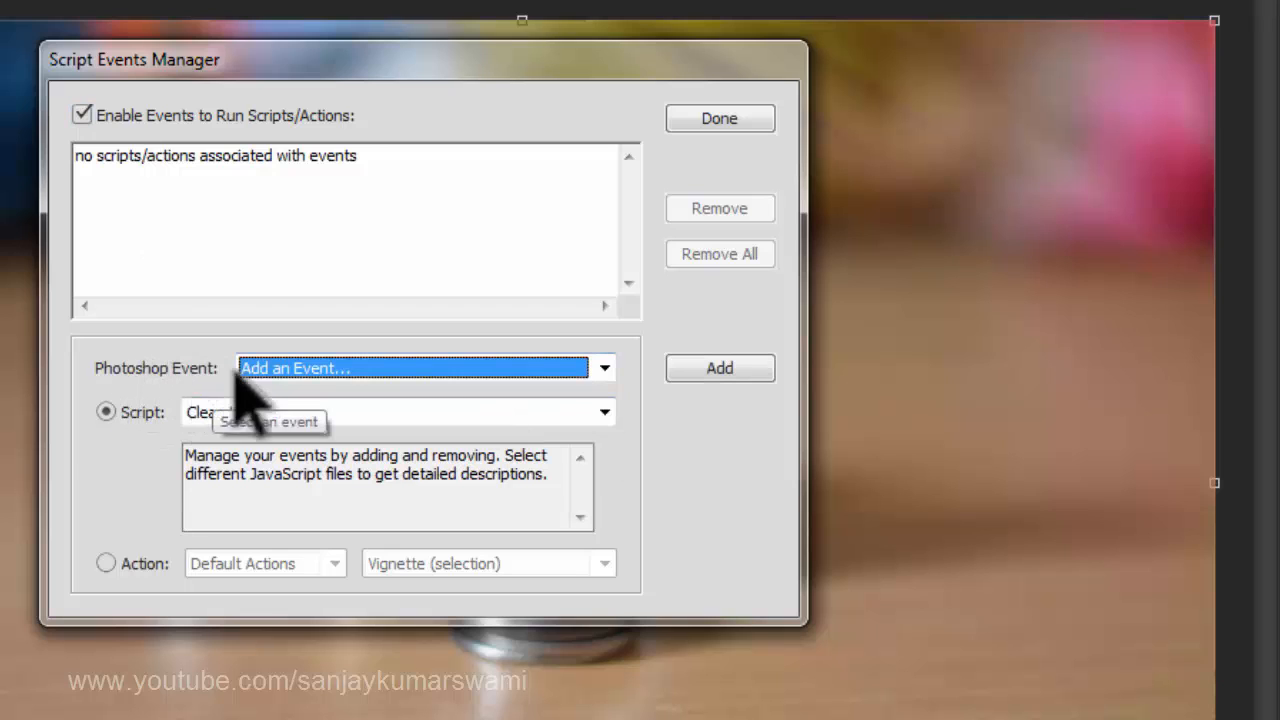
pyautogui.click(262, 368)
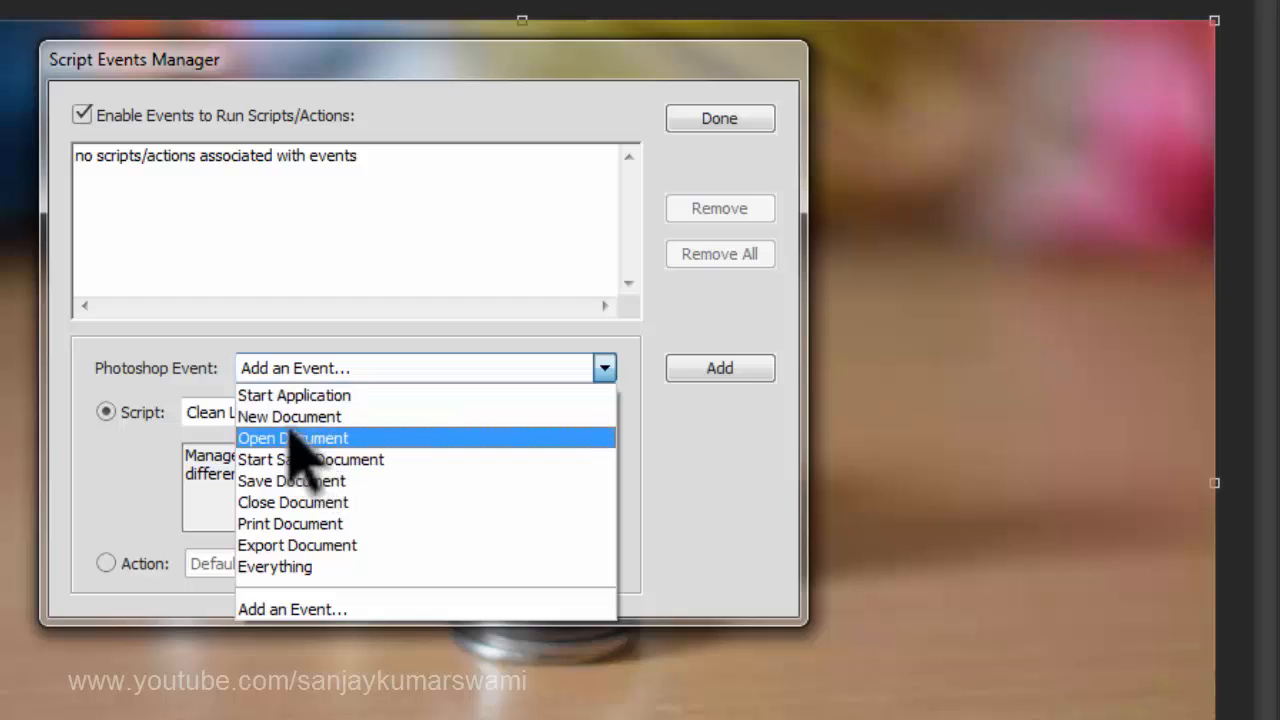
pyautogui.click(349, 416)
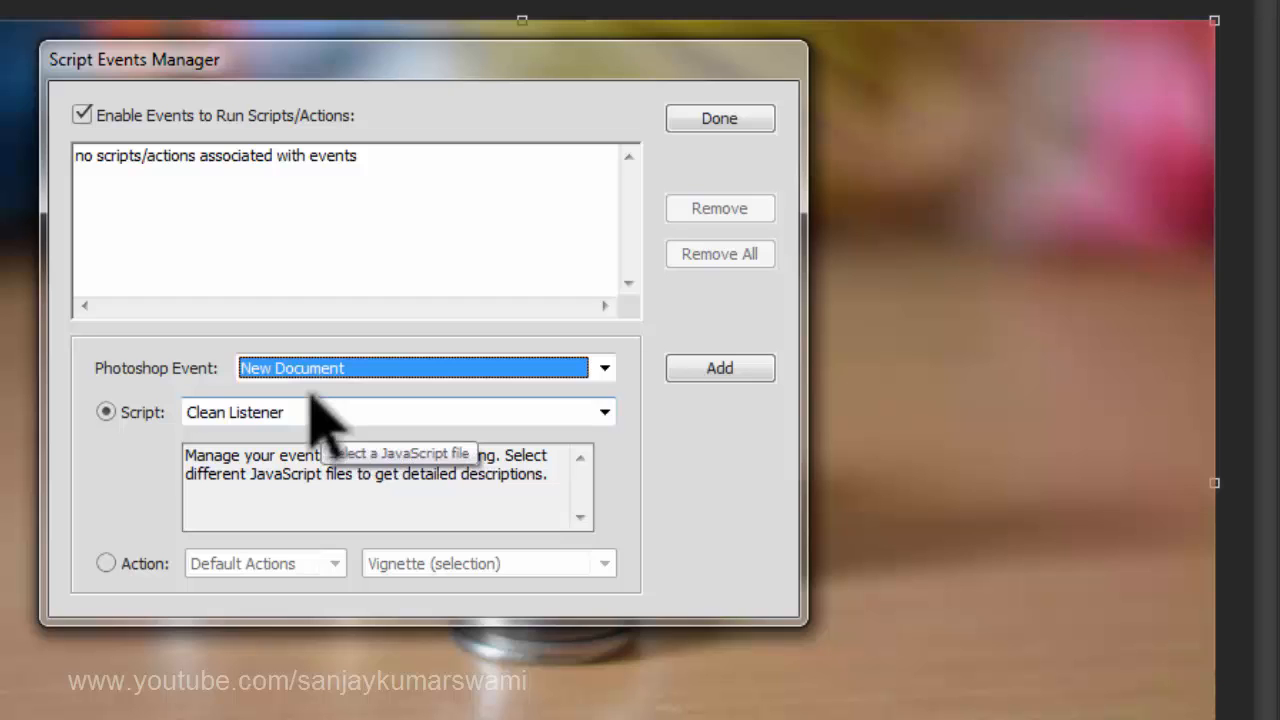
# Review the Default Actions choices for the event, keeping Vignette (selection), and reselect New Document as the triggering event
pyautogui.click(106, 563)
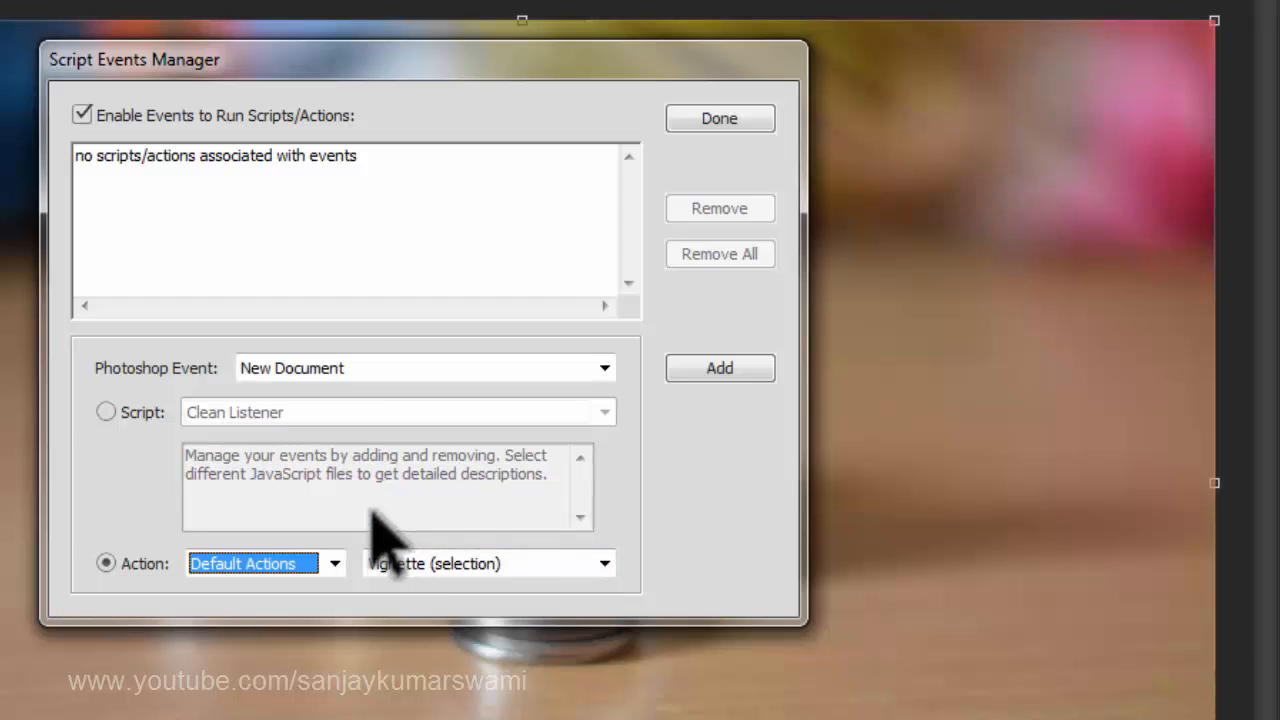
pyautogui.click(575, 563)
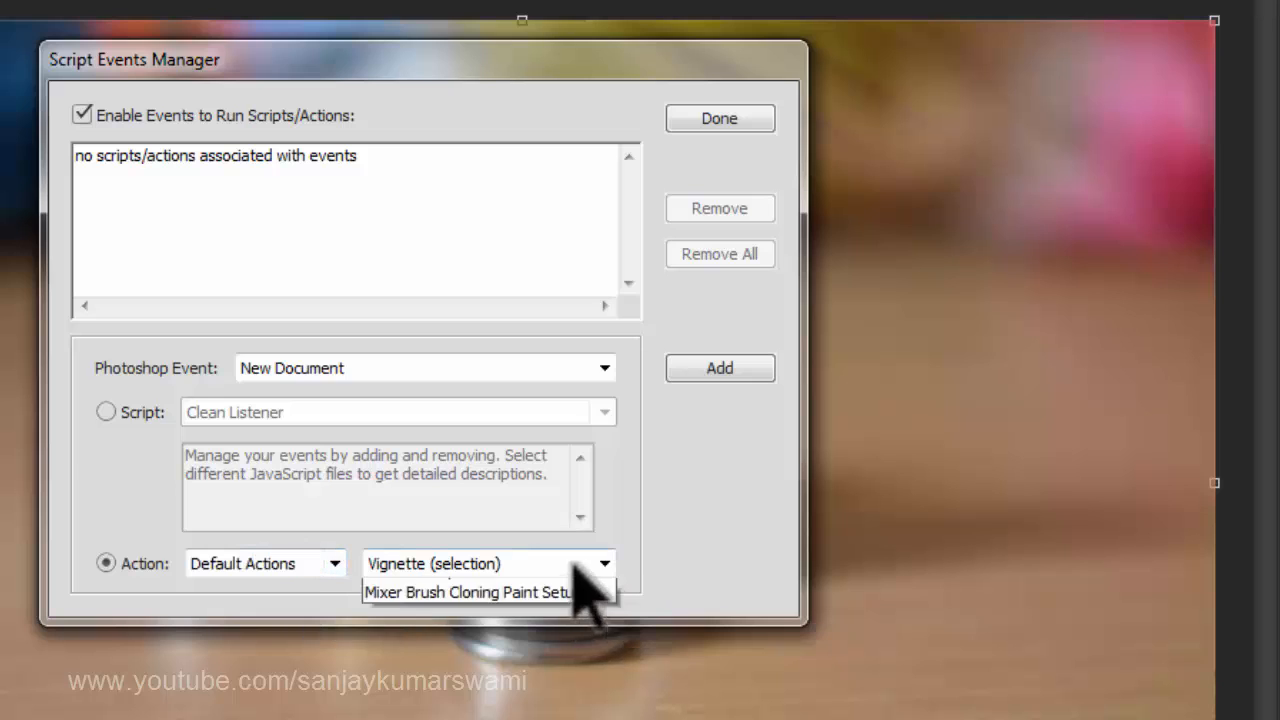
pyautogui.click(573, 563)
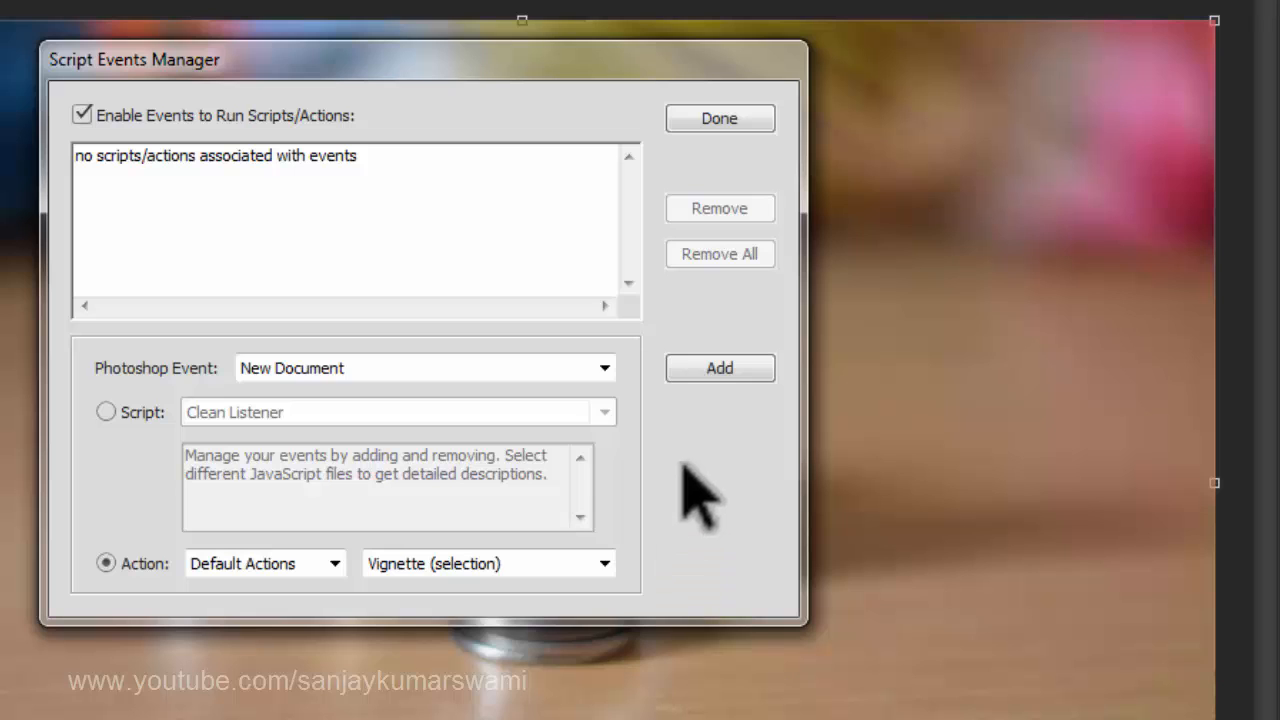
pyautogui.click(418, 370)
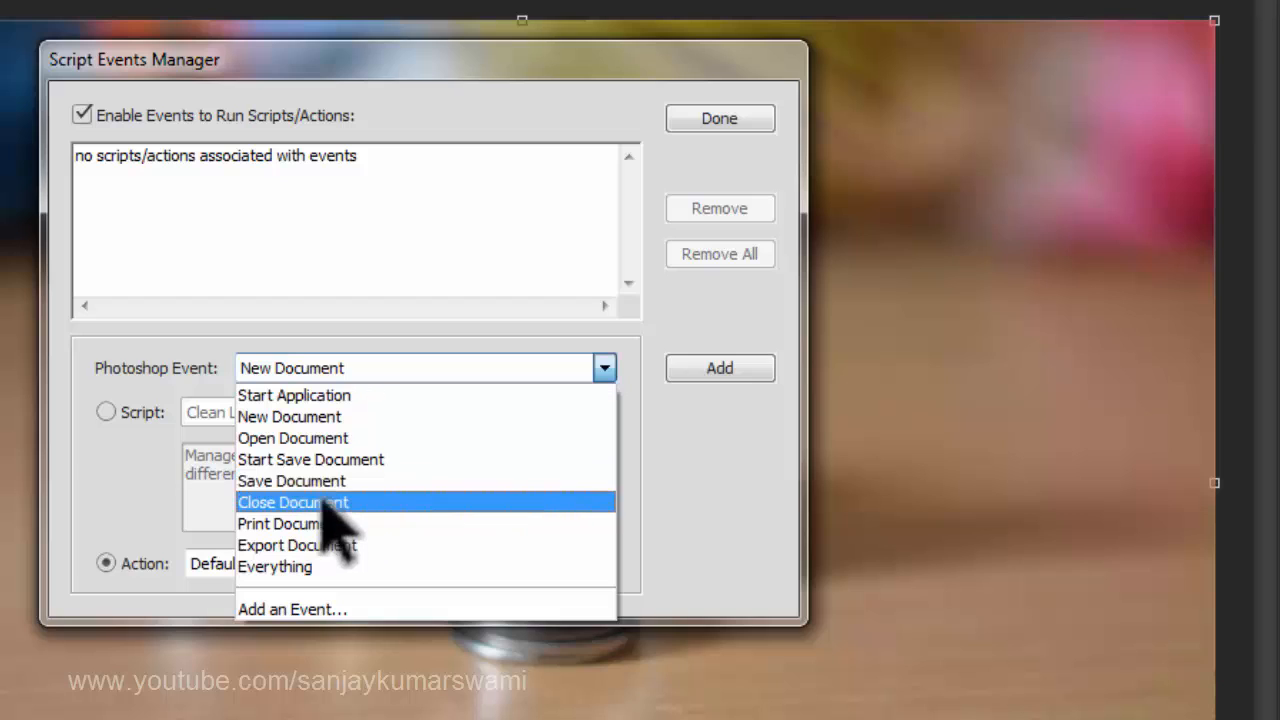
pyautogui.click(285, 418)
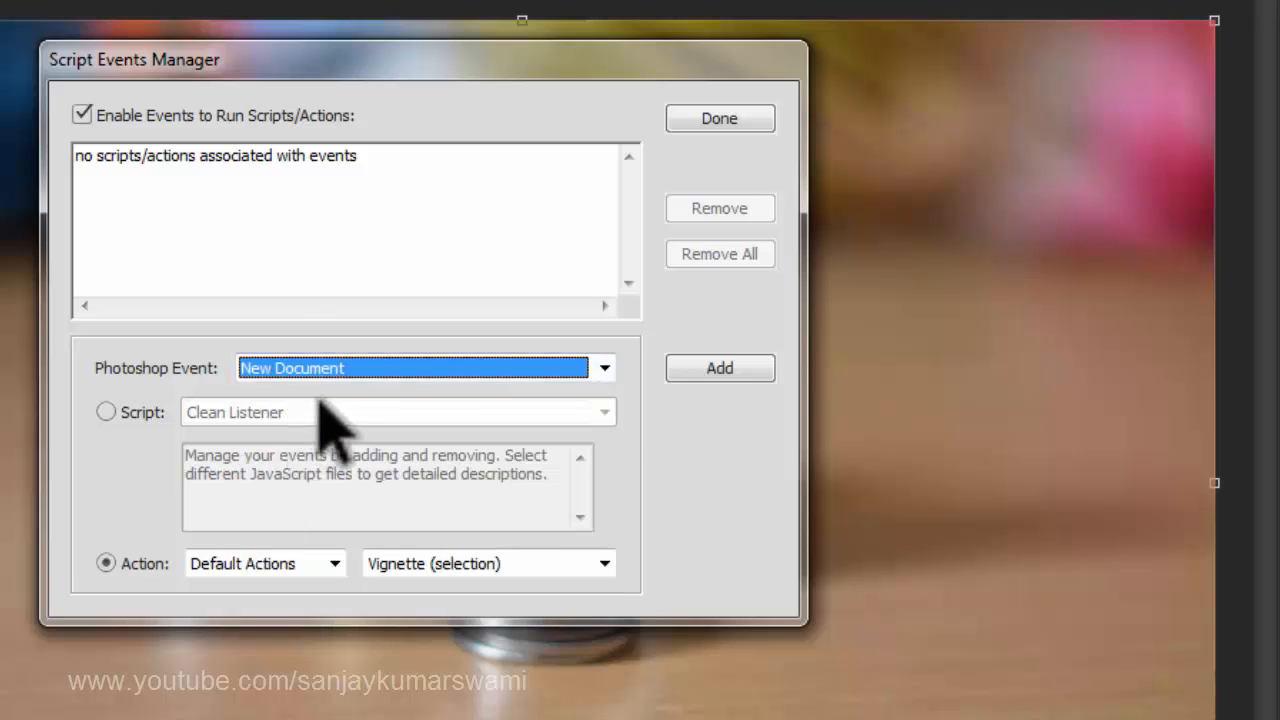
# Assign the Welcome script to the New Document event, add it to the event list and finish the setup
pyautogui.click(140, 418)
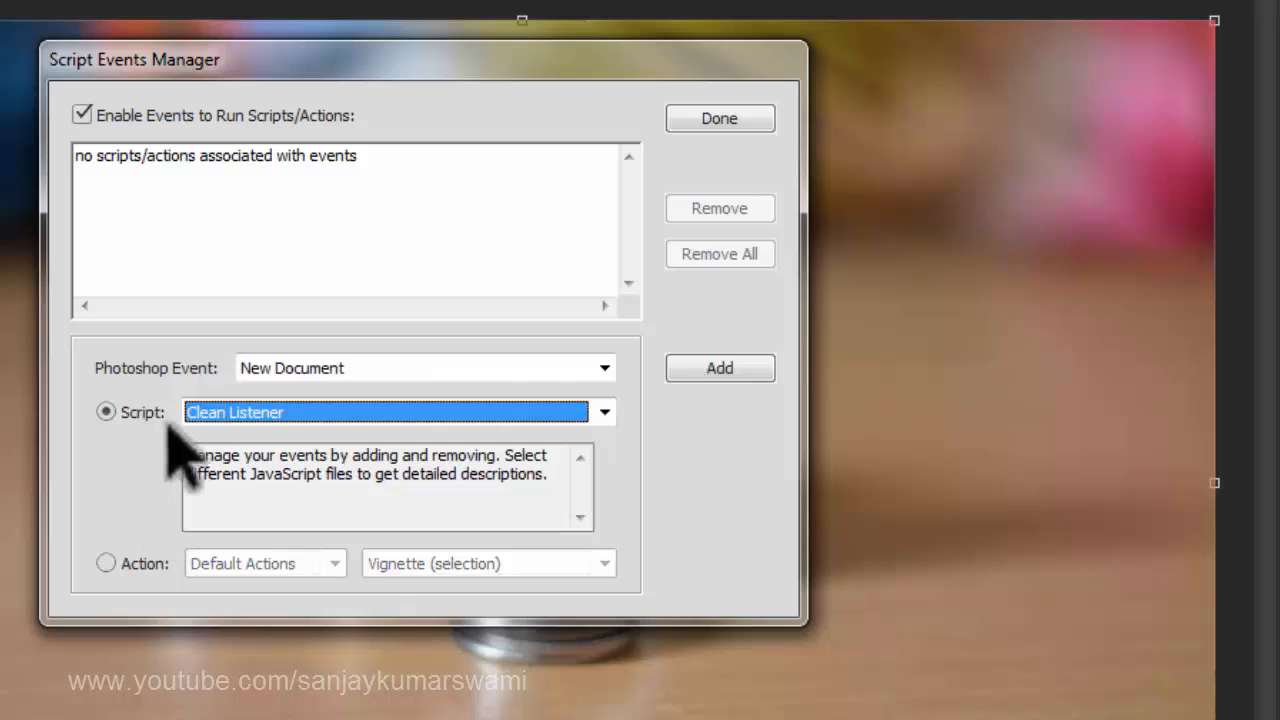
pyautogui.click(250, 416)
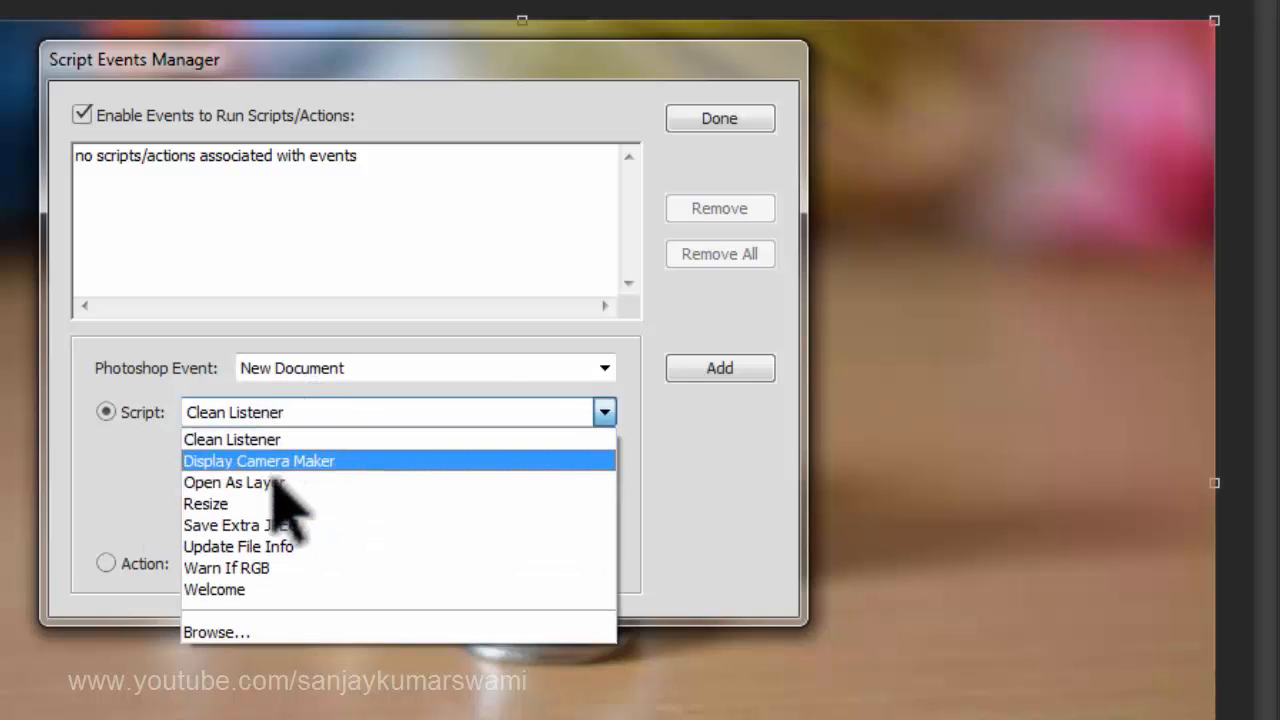
pyautogui.click(272, 592)
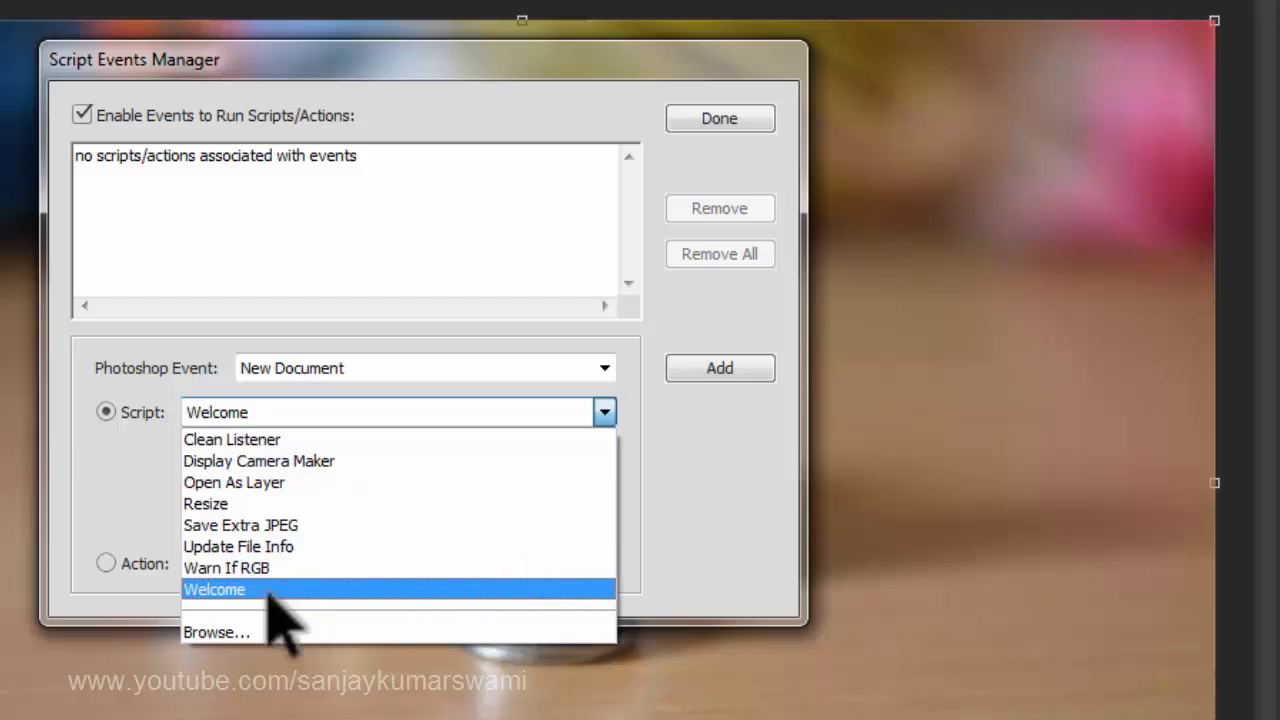
pyautogui.click(272, 590)
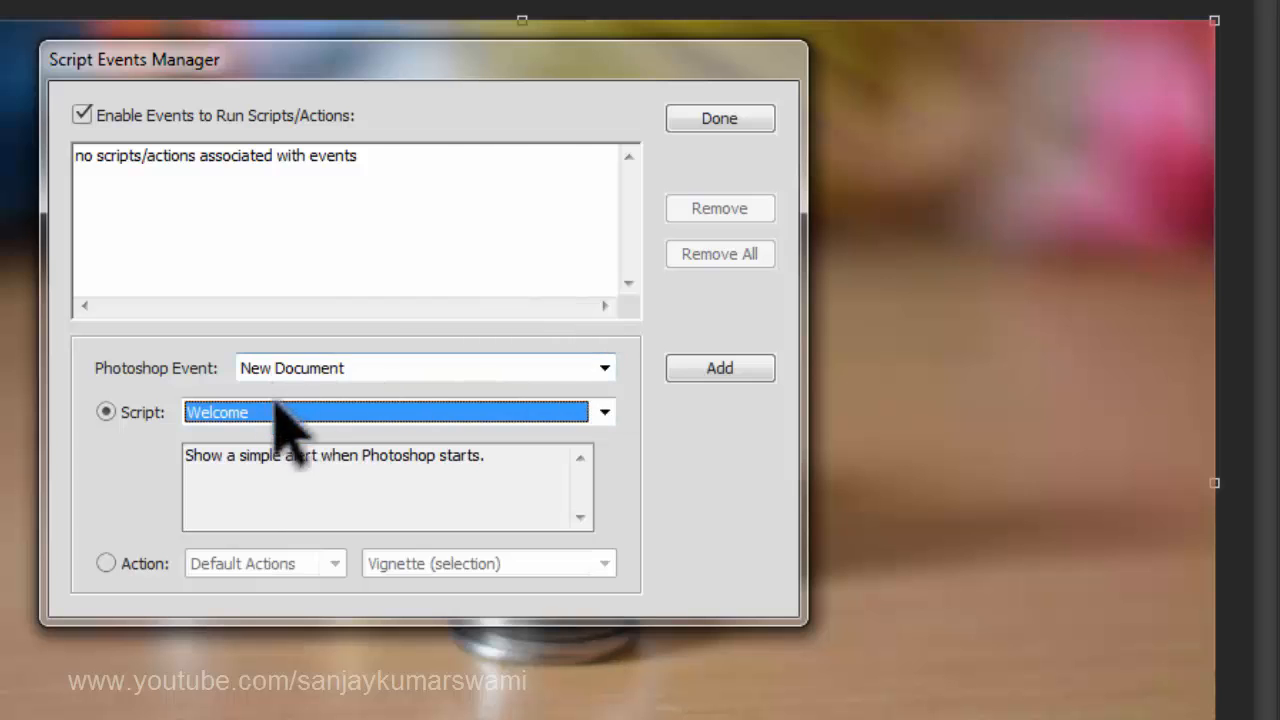
pyautogui.click(740, 368)
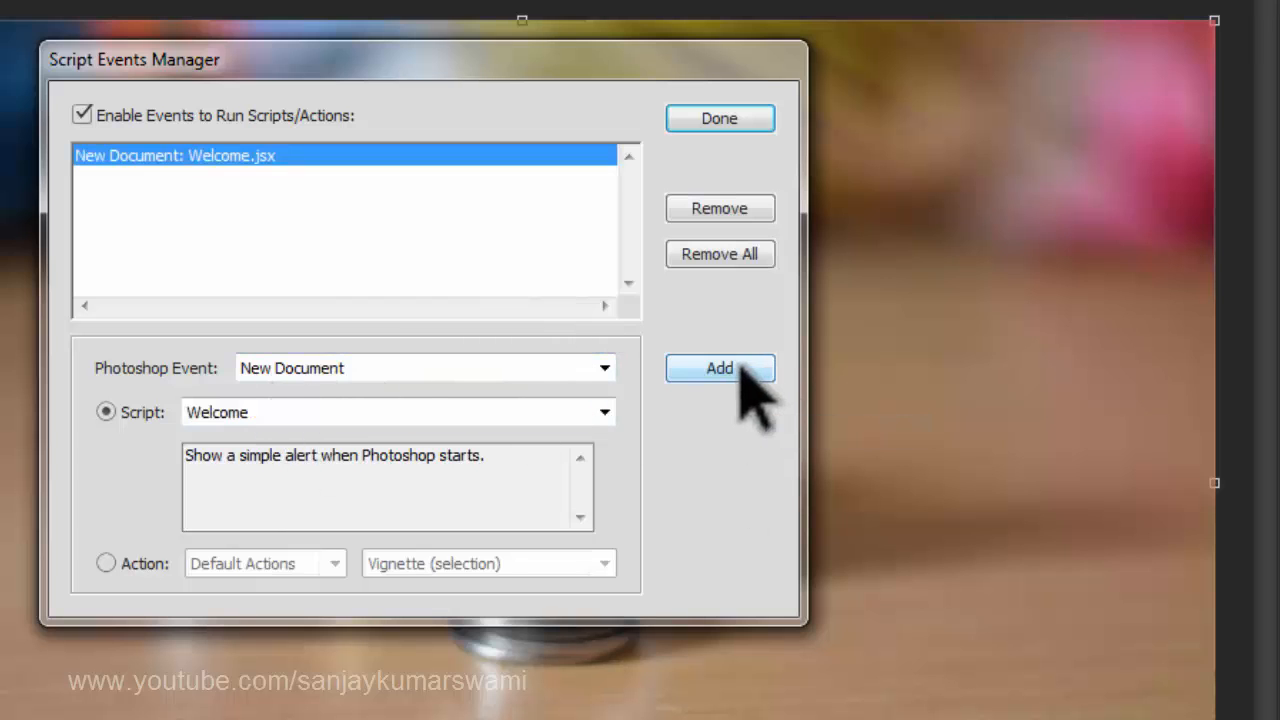
pyautogui.click(716, 120)
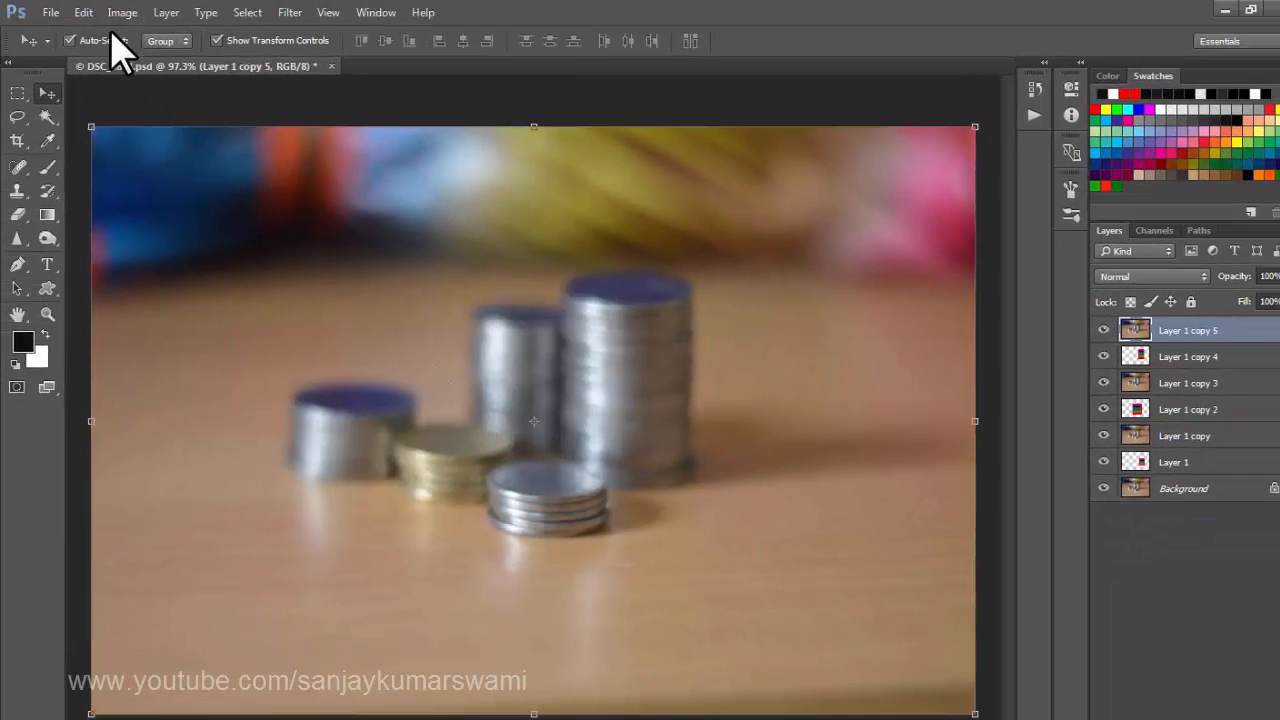
# Test the event by creating a new document with the preset settings, dismiss the script alert and close the document
pyautogui.click(50, 12)
pyautogui.click(70, 36)
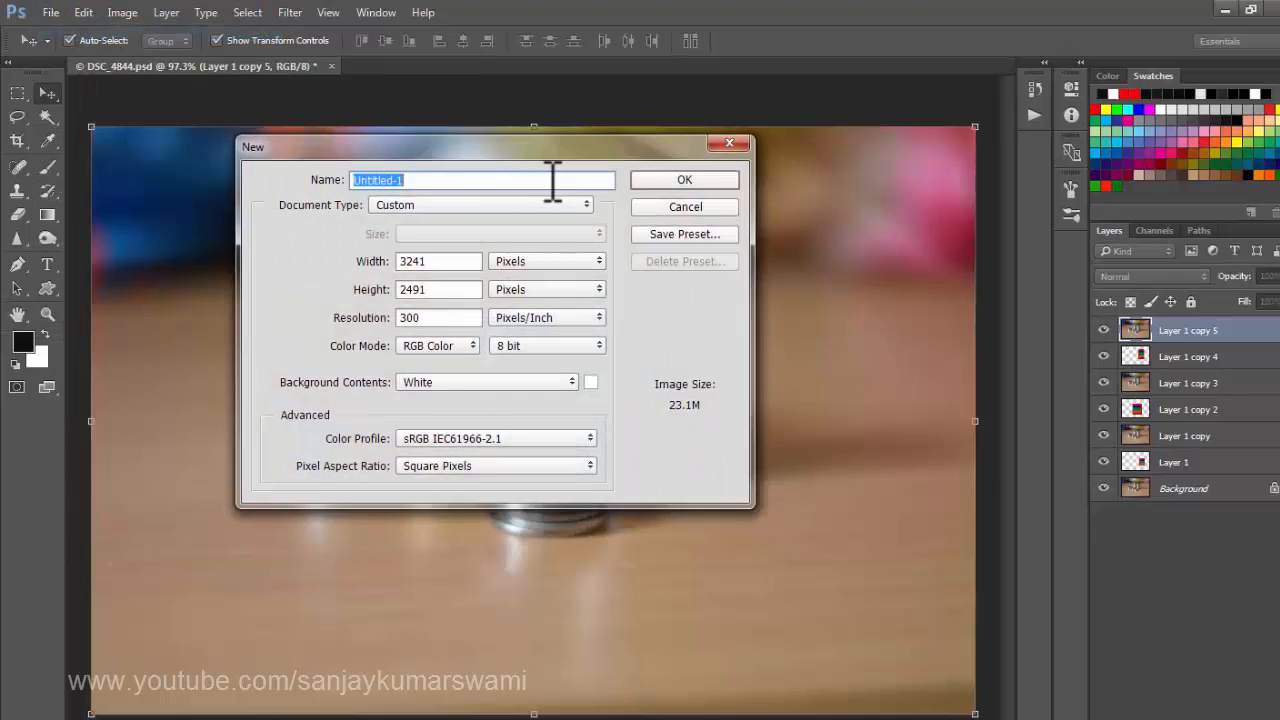
pyautogui.click(680, 180)
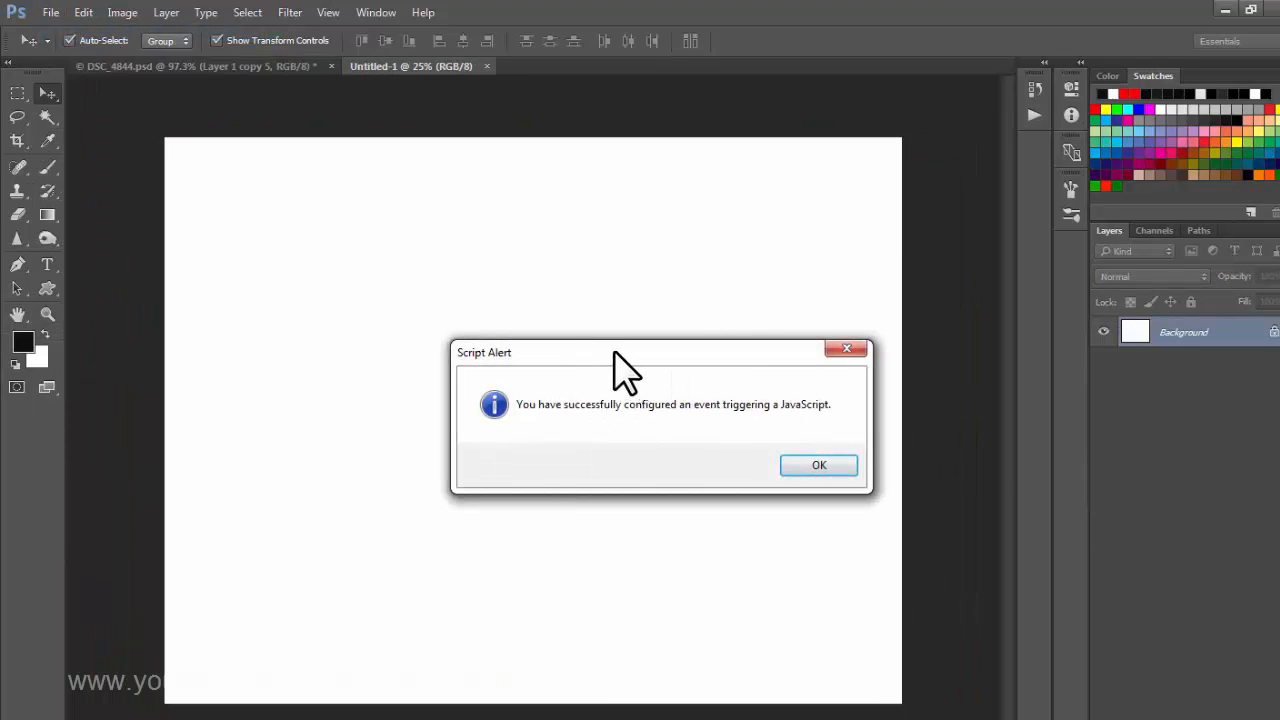
pyautogui.moveTo(614, 351); pyautogui.dragTo(544, 274)
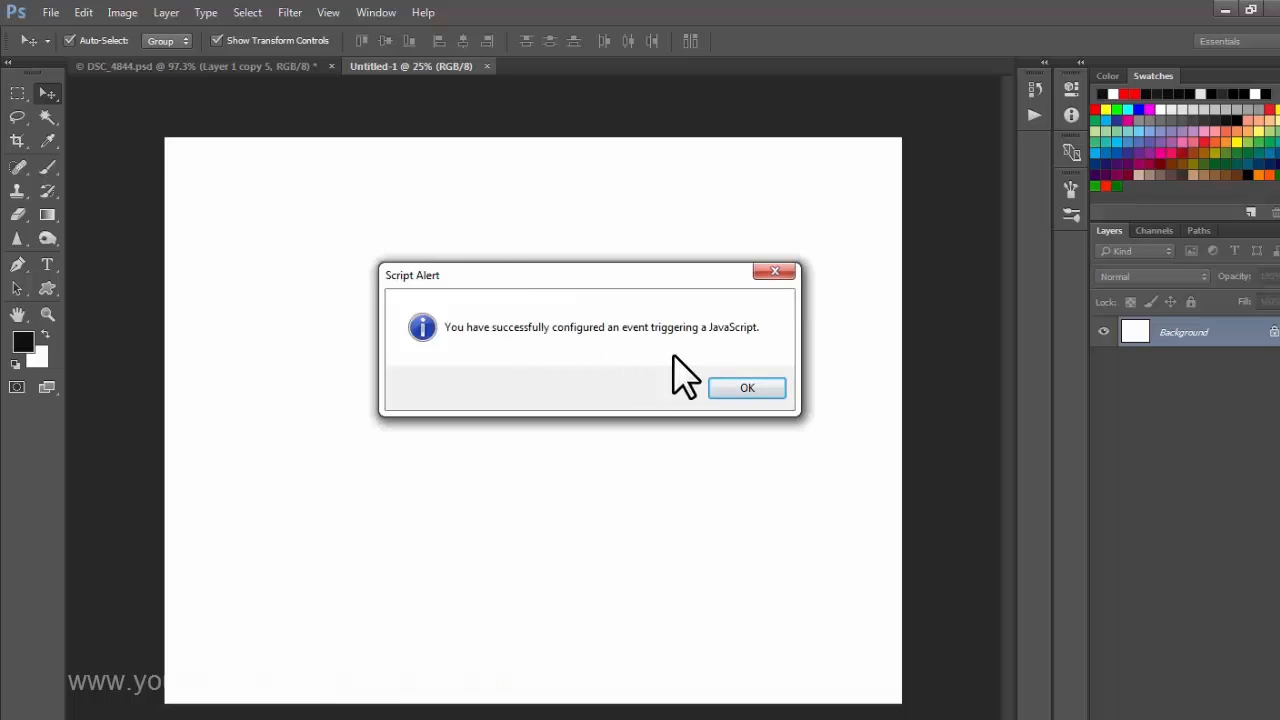
pyautogui.click(745, 390)
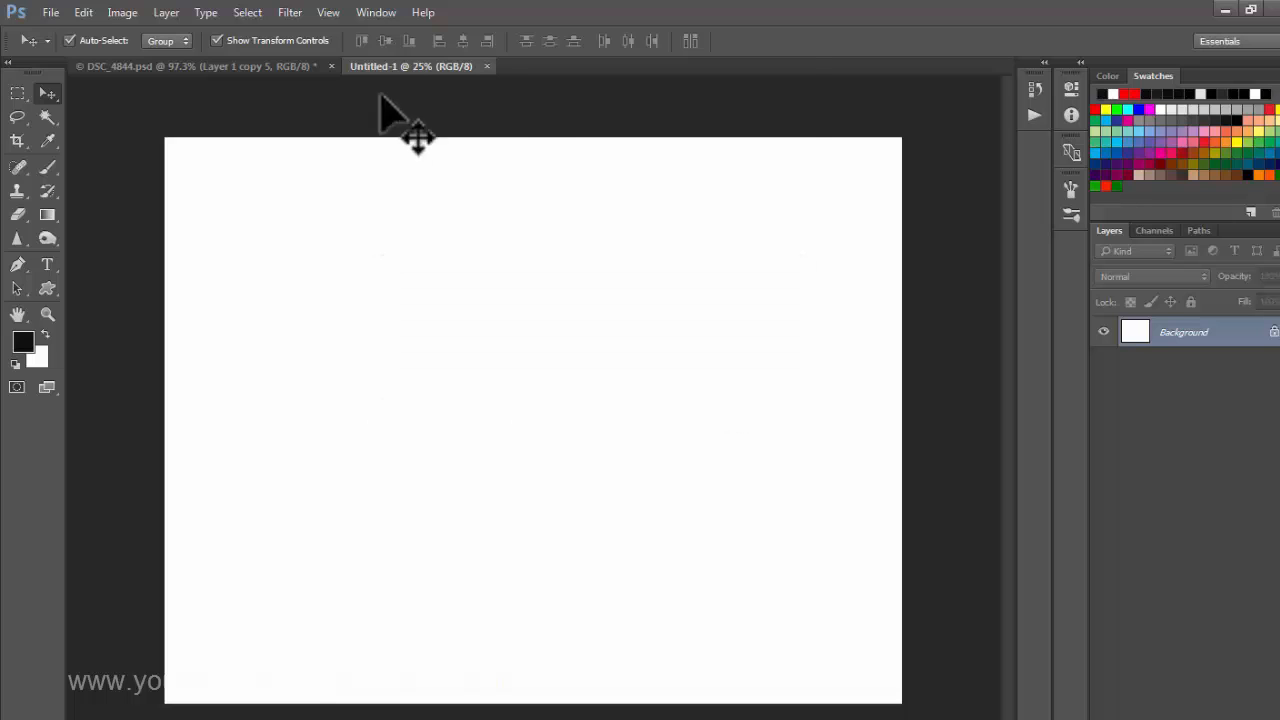
pyautogui.click(487, 66)
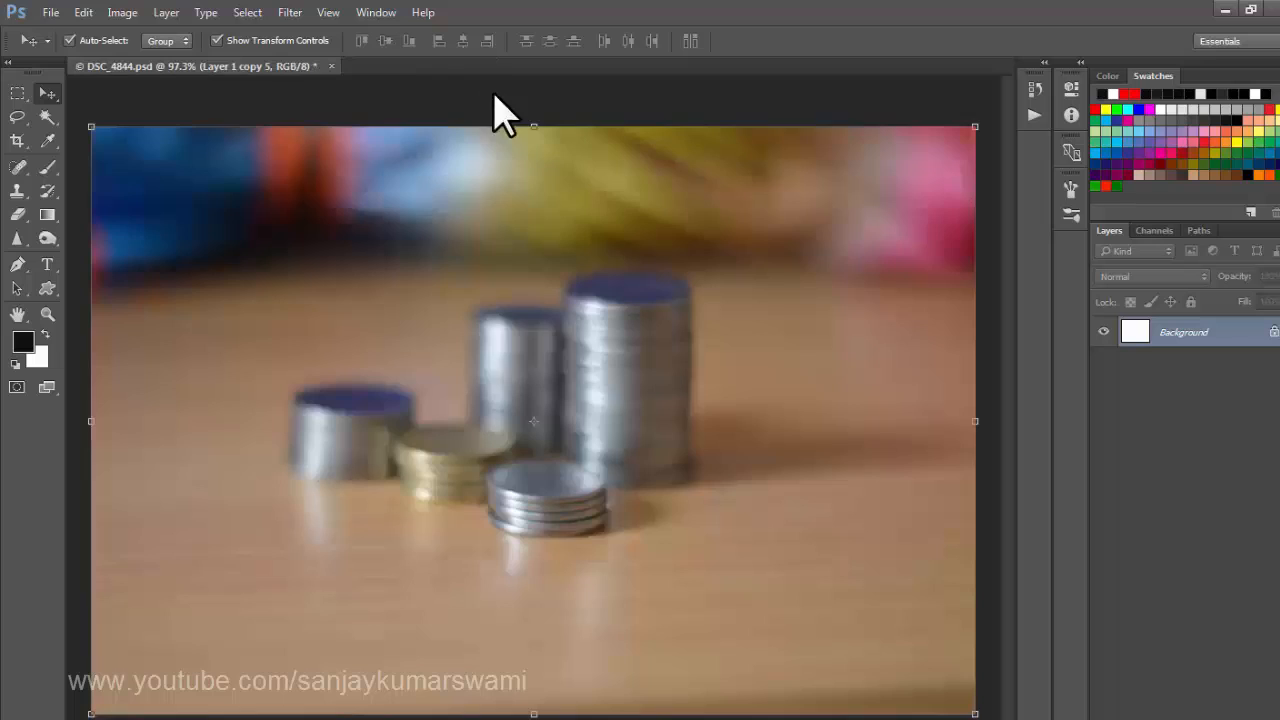
# Reopen the Script Events Manager and remove the New Document: Welcome.jsx association
pyautogui.click(52, 14)
pyautogui.moveTo(95, 428)
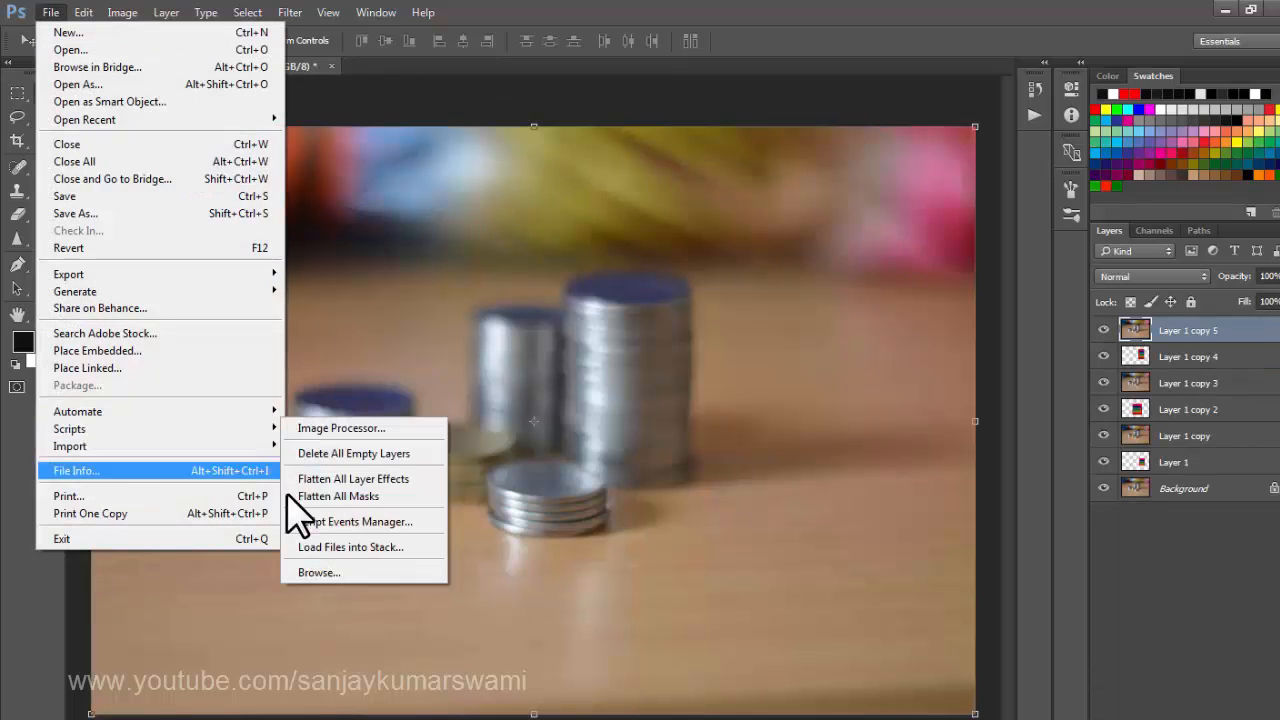
pyautogui.click(378, 522)
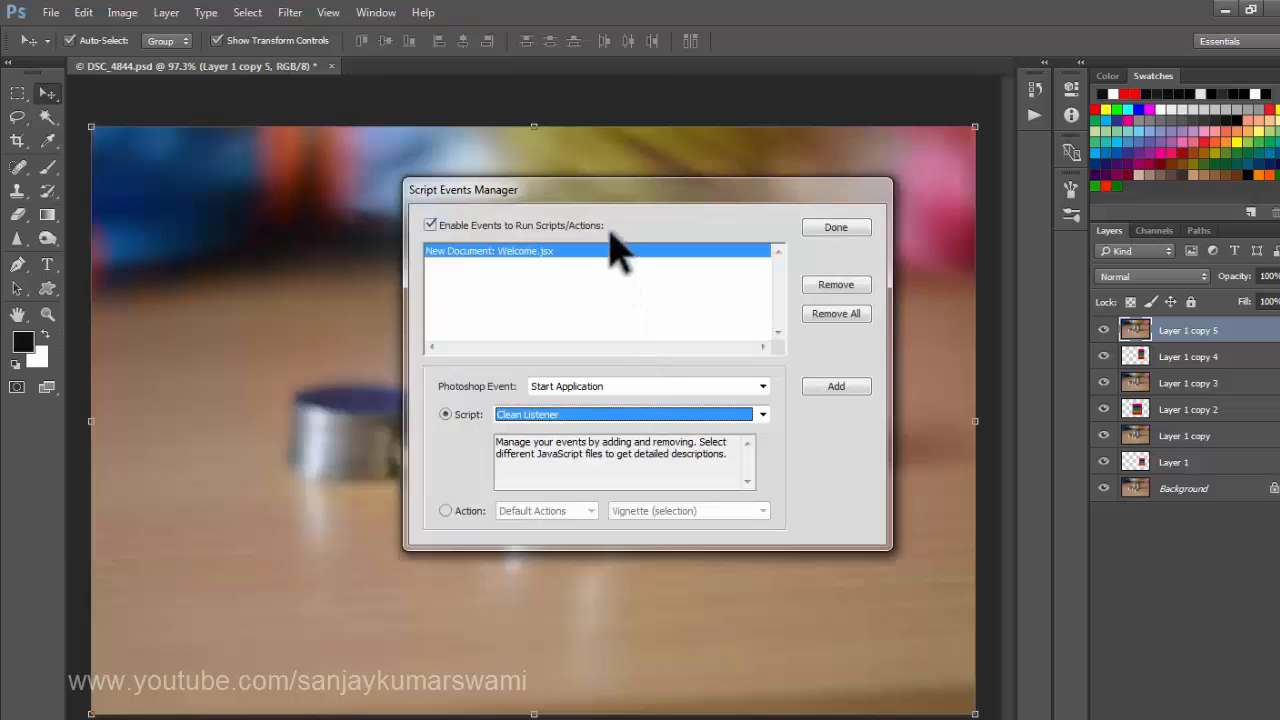
pyautogui.click(832, 285)
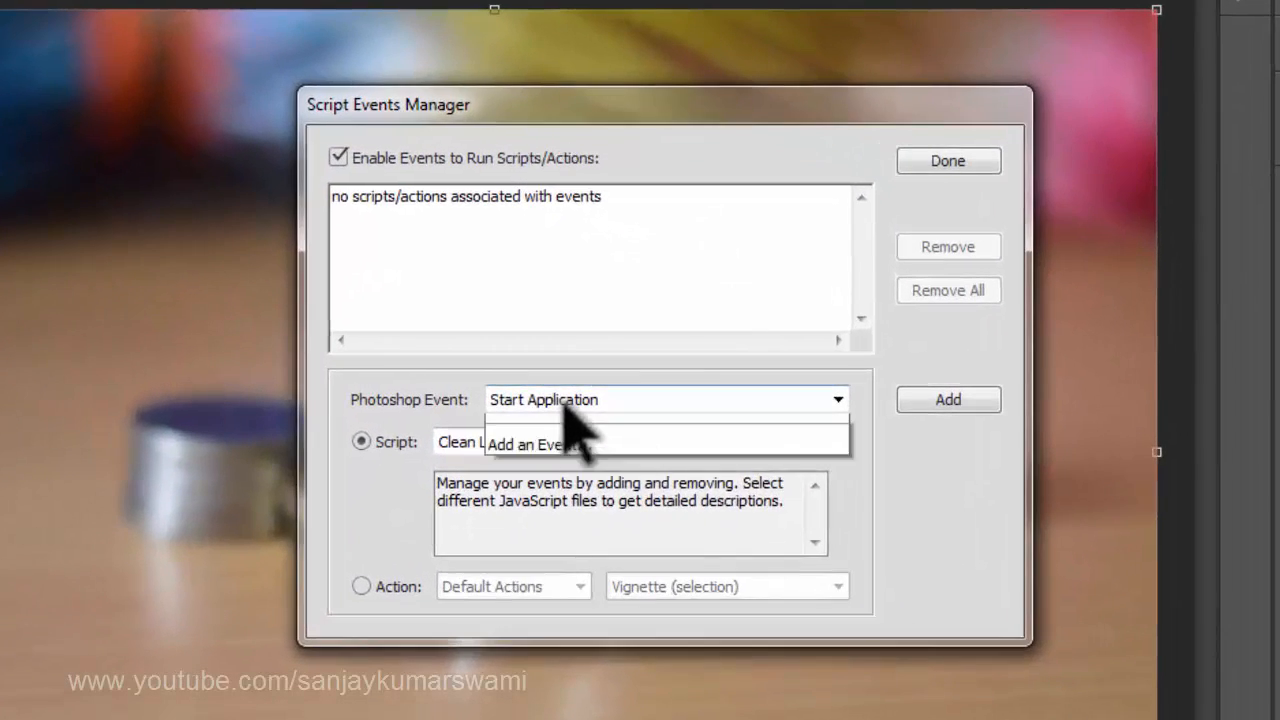
# Assign the Open As Layer script to the Open Document event, add it to the event list and finish the setup
pyautogui.click(568, 398)
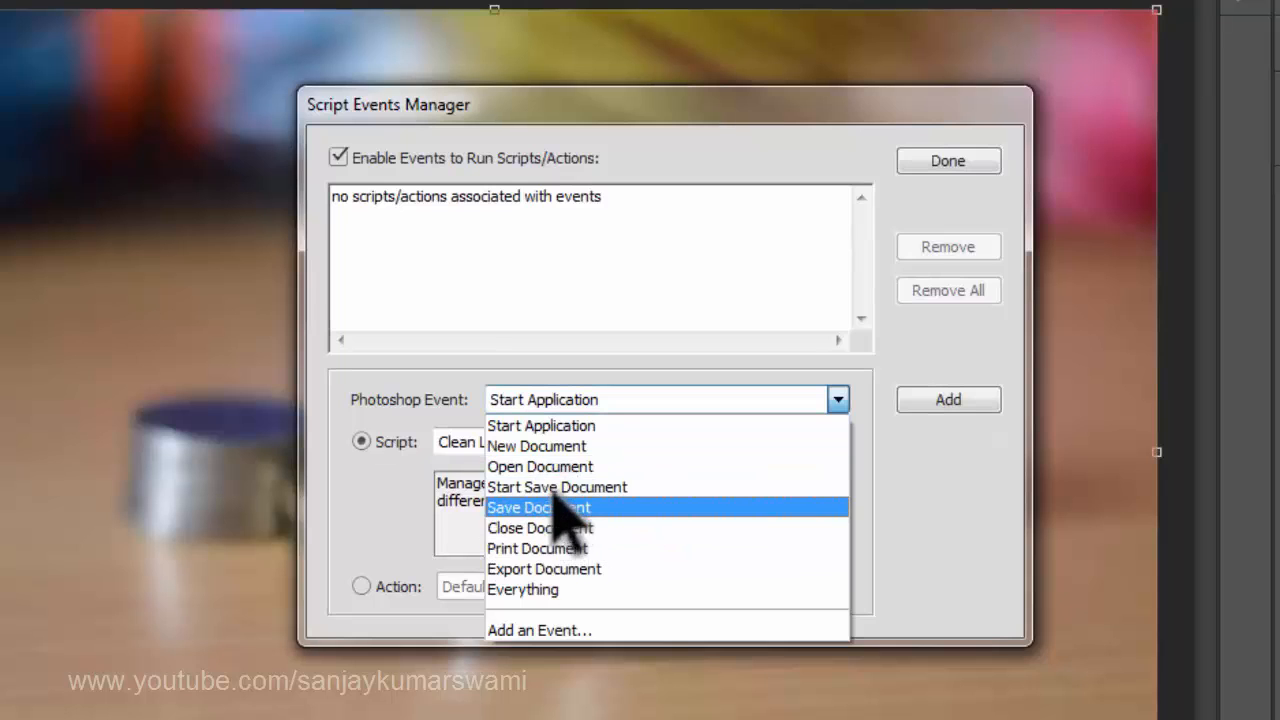
pyautogui.click(560, 466)
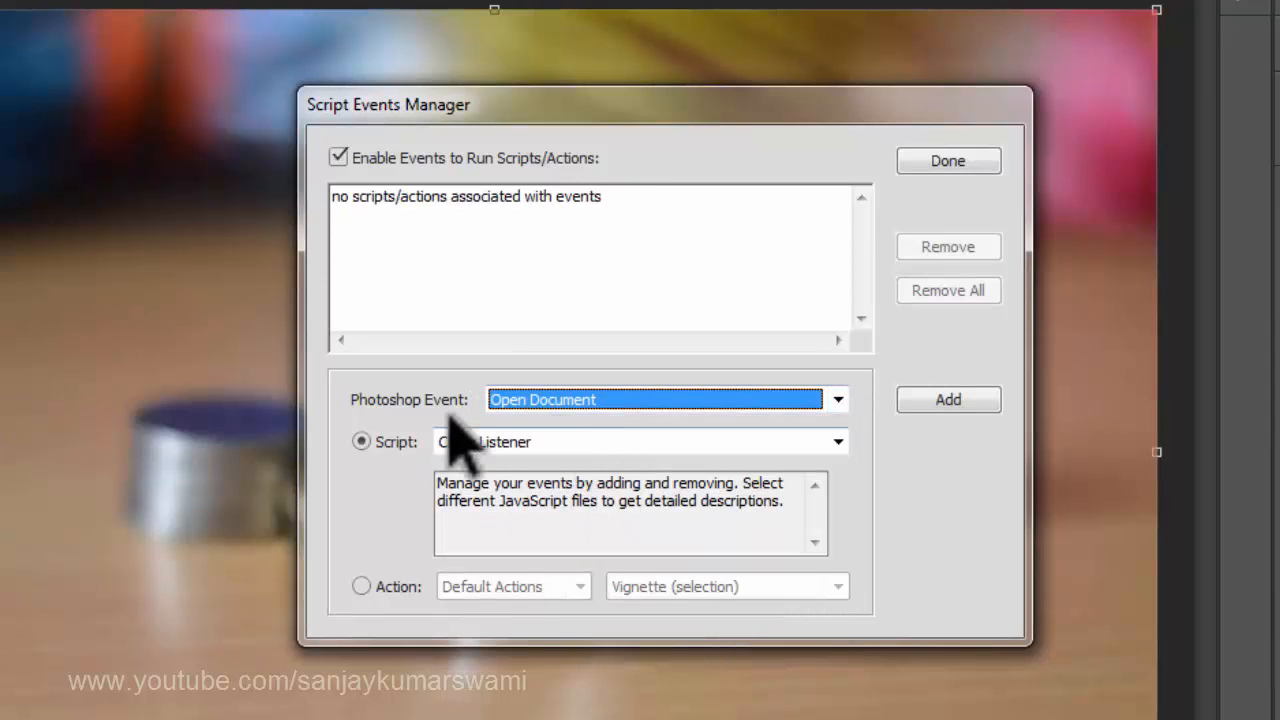
pyautogui.click(531, 441)
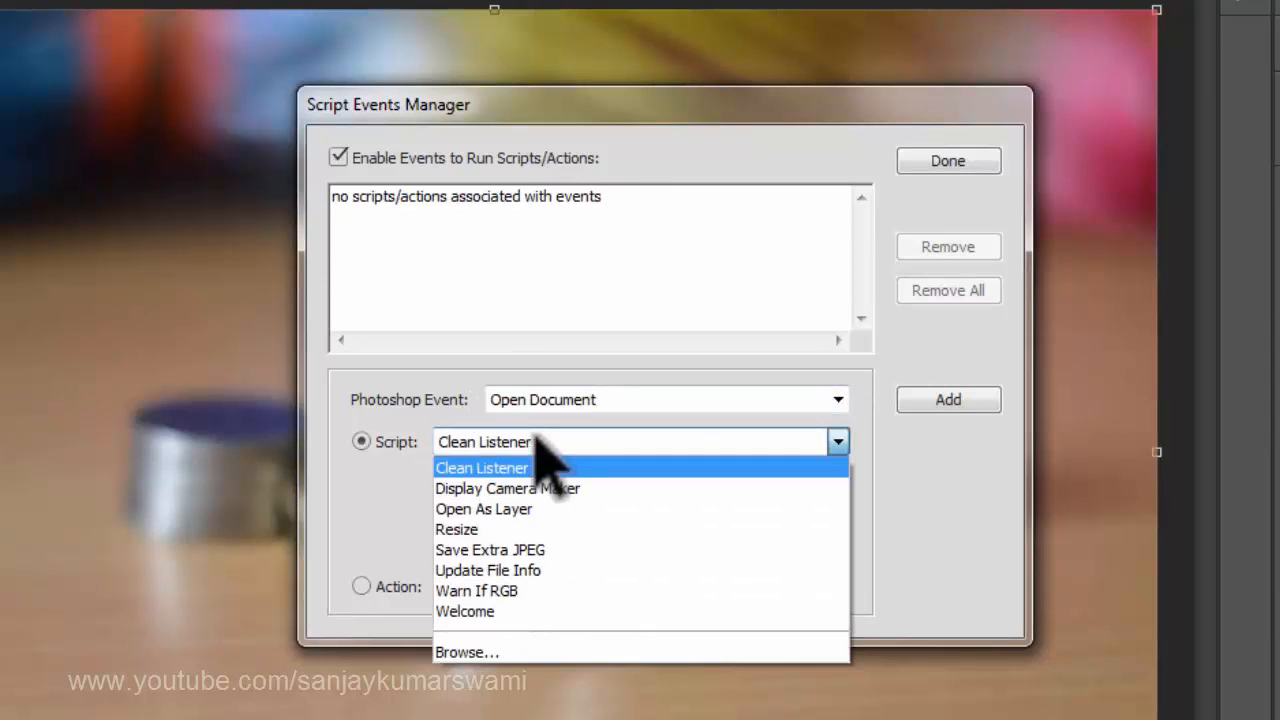
pyautogui.click(489, 510)
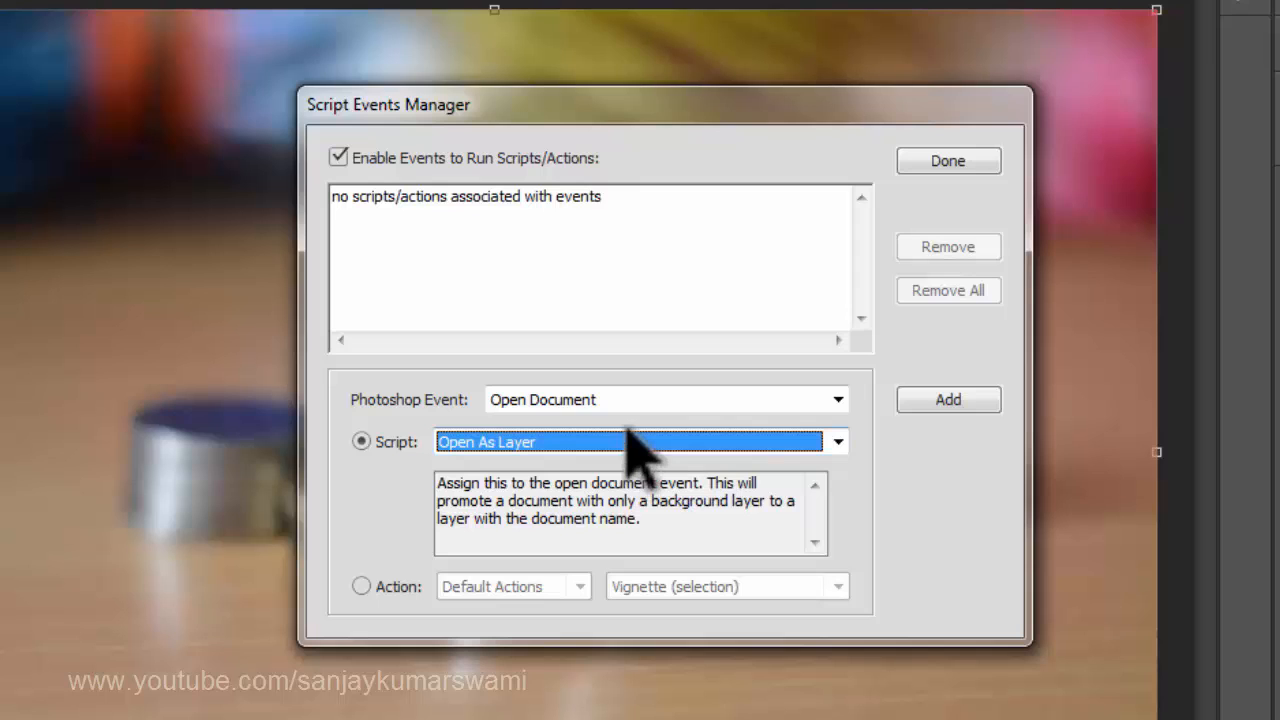
pyautogui.click(946, 400)
pyautogui.click(950, 163)
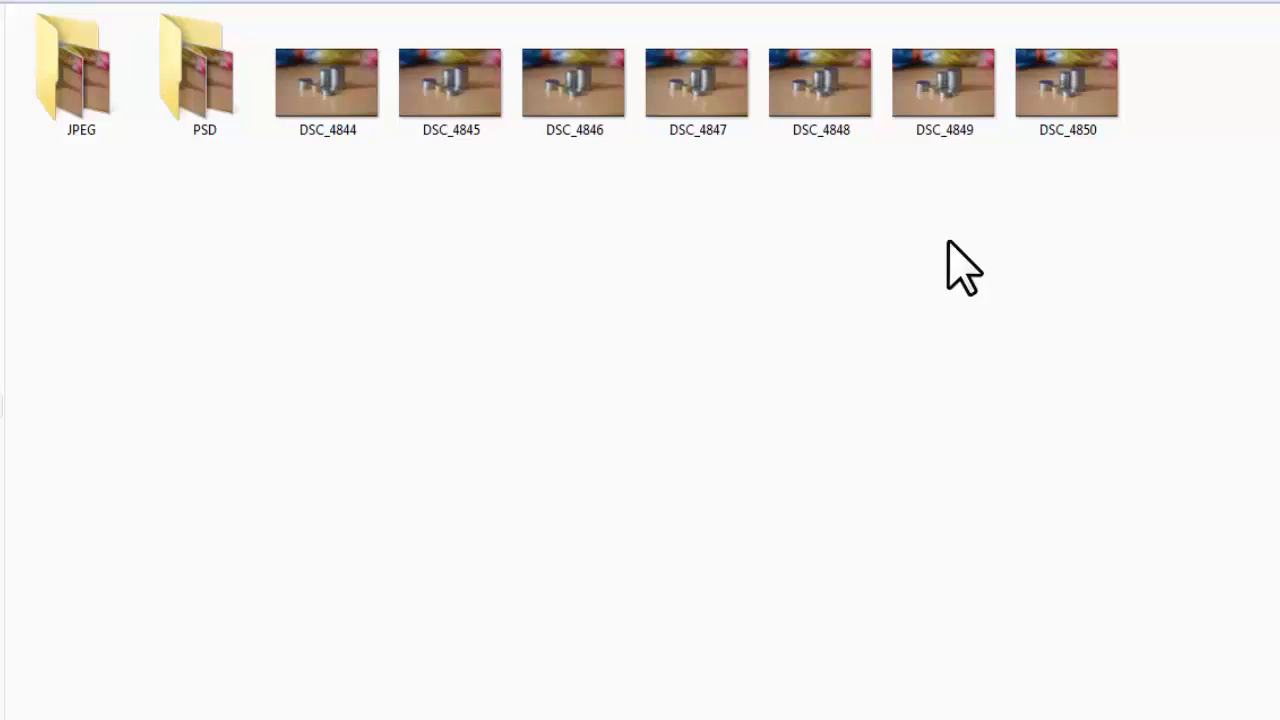
# Open the DSC_4850 photo from its folder, convert its layer into a Background and undo that conversion
pyautogui.doubleClick(1055, 100)
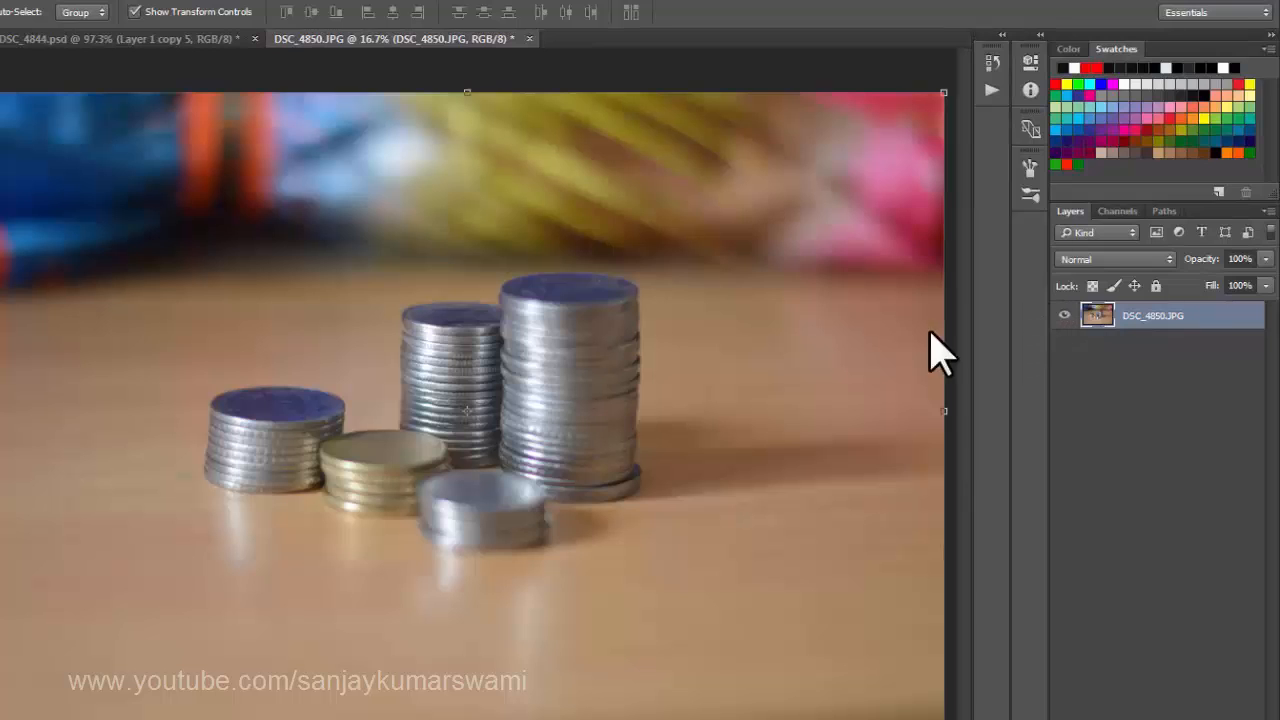
pyautogui.click(80, 2)
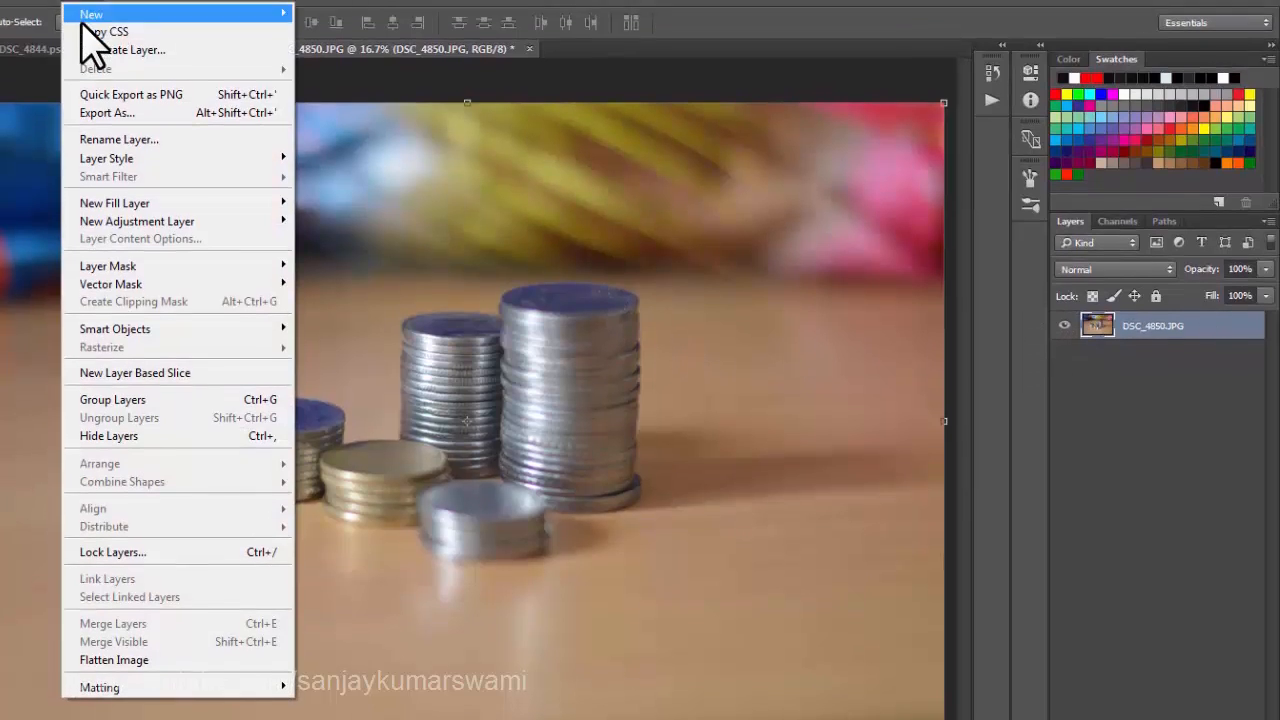
pyautogui.moveTo(91, 4)
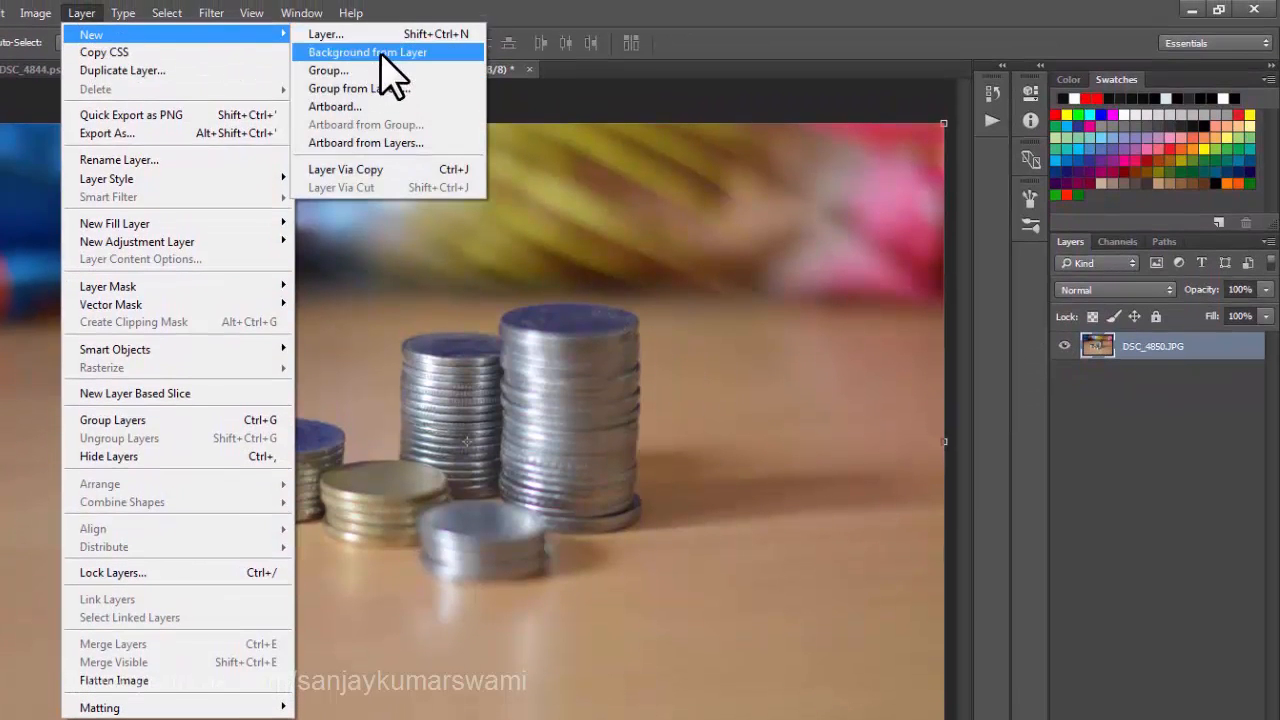
pyautogui.click(381, 56)
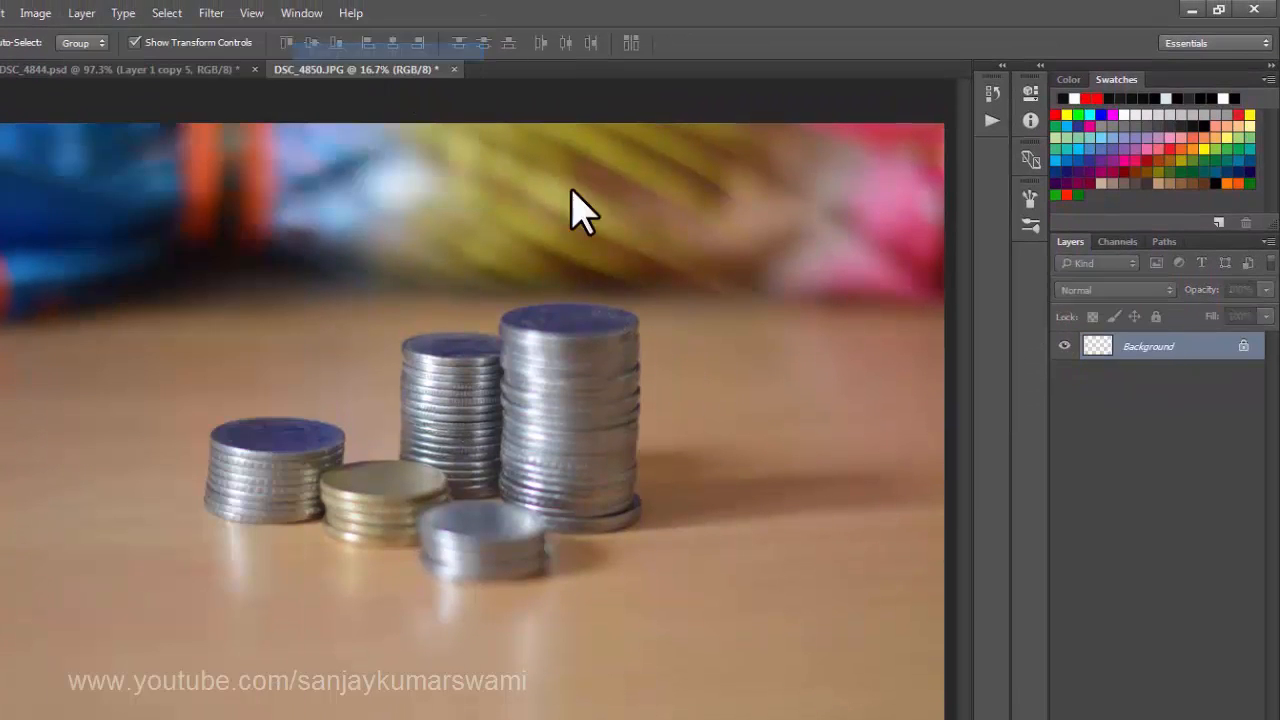
pyautogui.hotkey('ctrl', 'z')
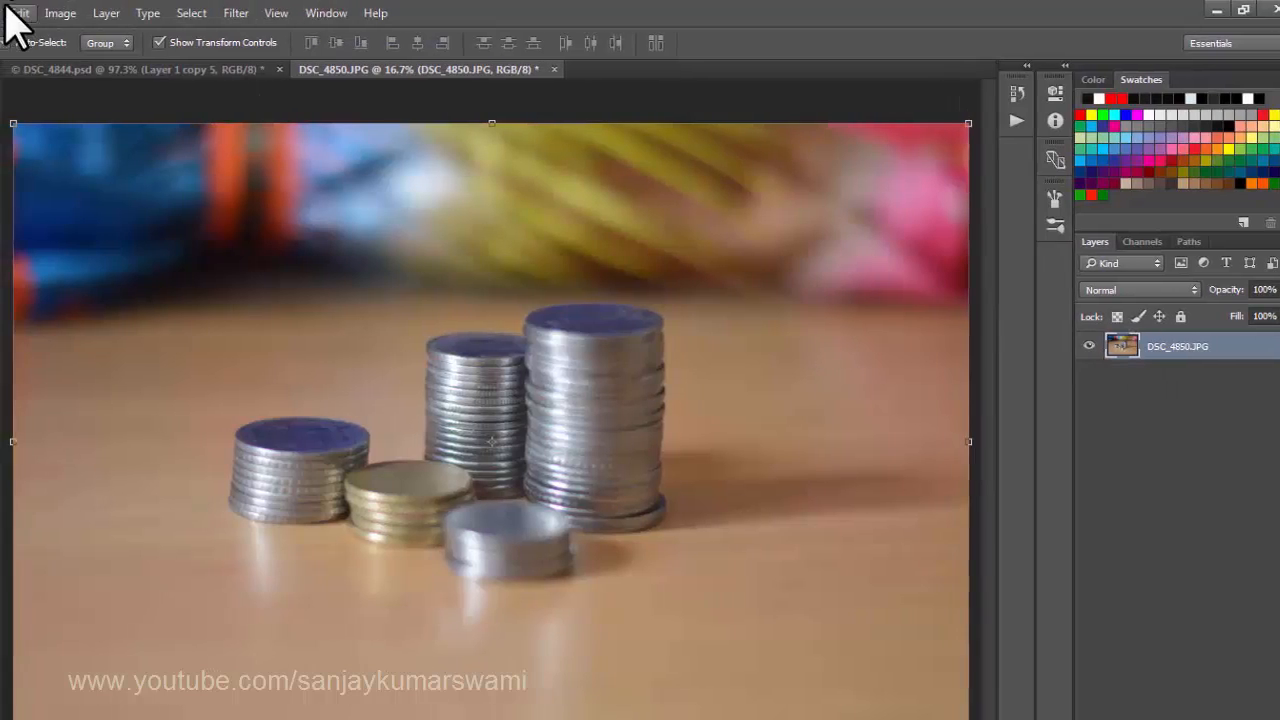
# Remove all script associations in the Script Events Manager and close the manager
pyautogui.click(31, 13)
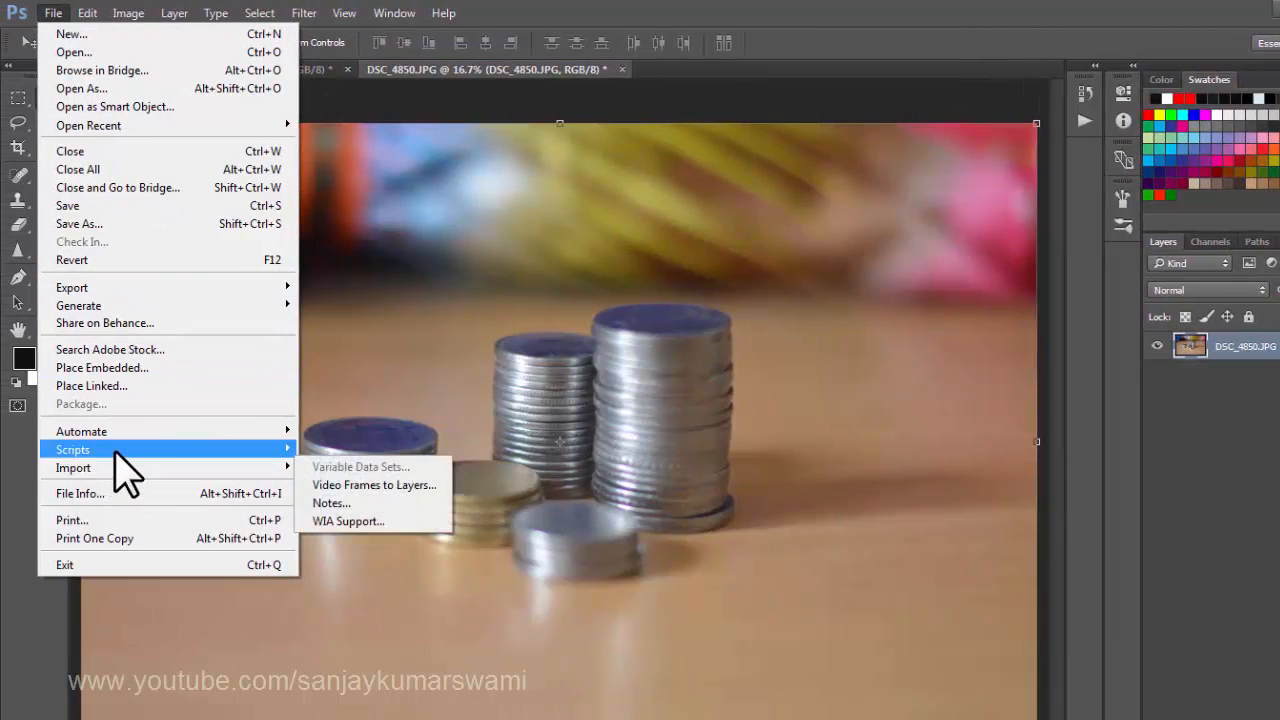
pyautogui.moveTo(120, 449)
pyautogui.click(372, 548)
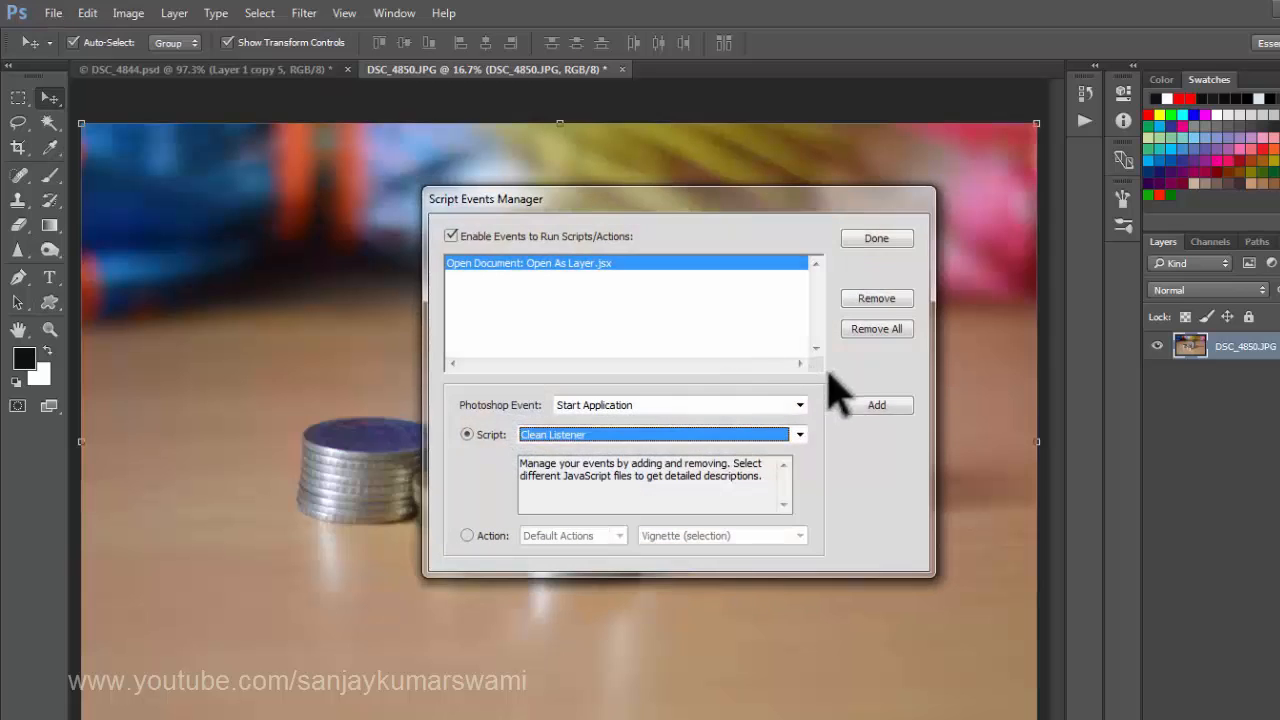
pyautogui.click(877, 329)
pyautogui.click(870, 236)
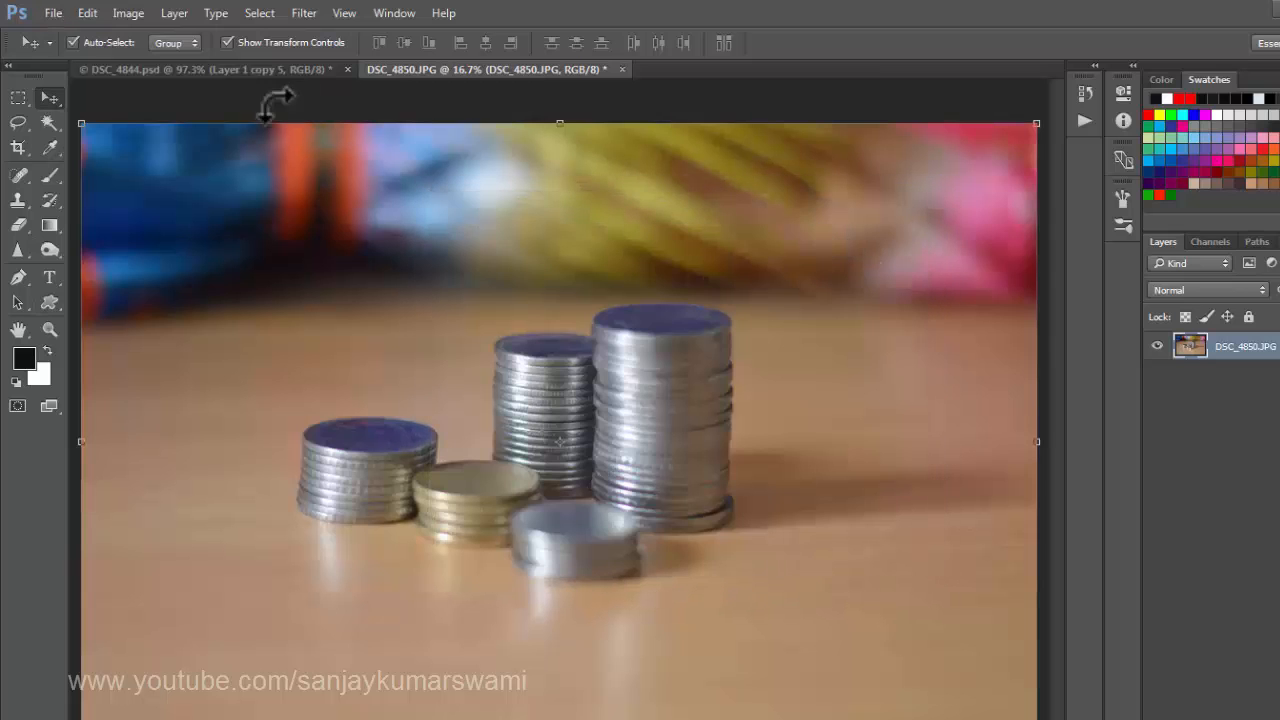
# Close DSC_4850 without saving, then open DSC_4846 from the folder to check its layer and close it
pyautogui.hotkey('ctrl', 'w')
pyautogui.press('n')
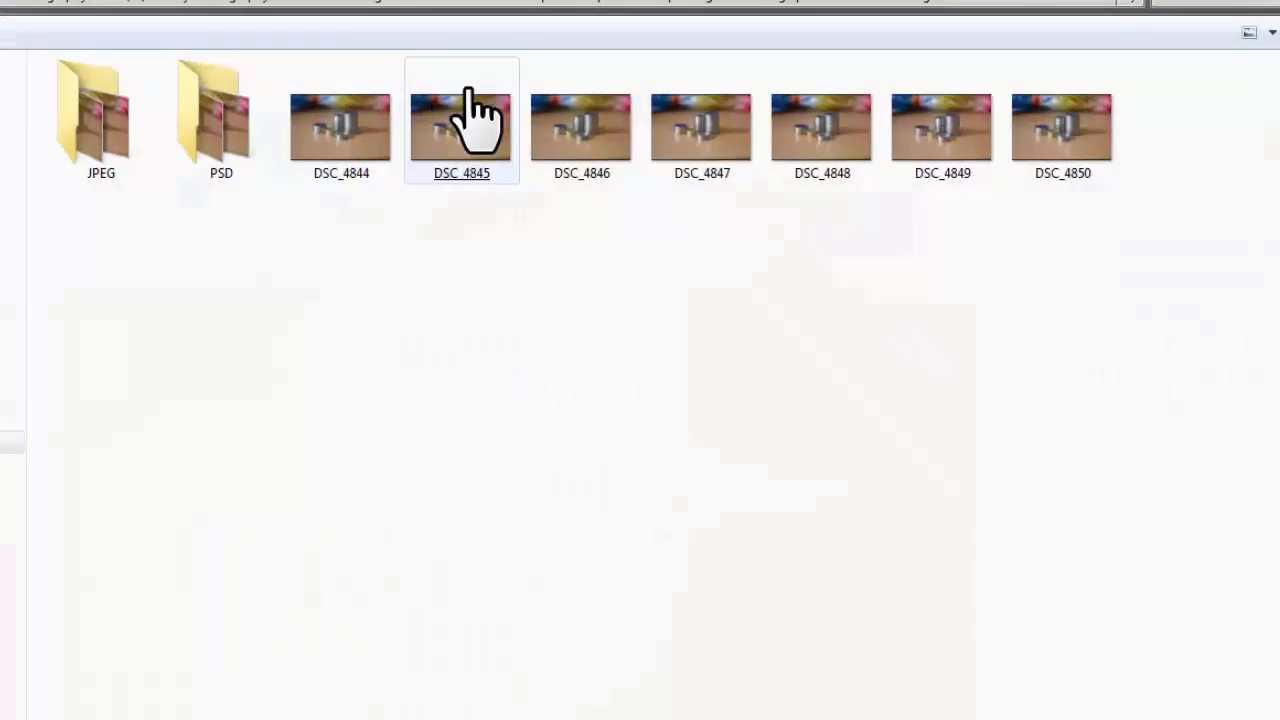
pyautogui.doubleClick(486, 166)
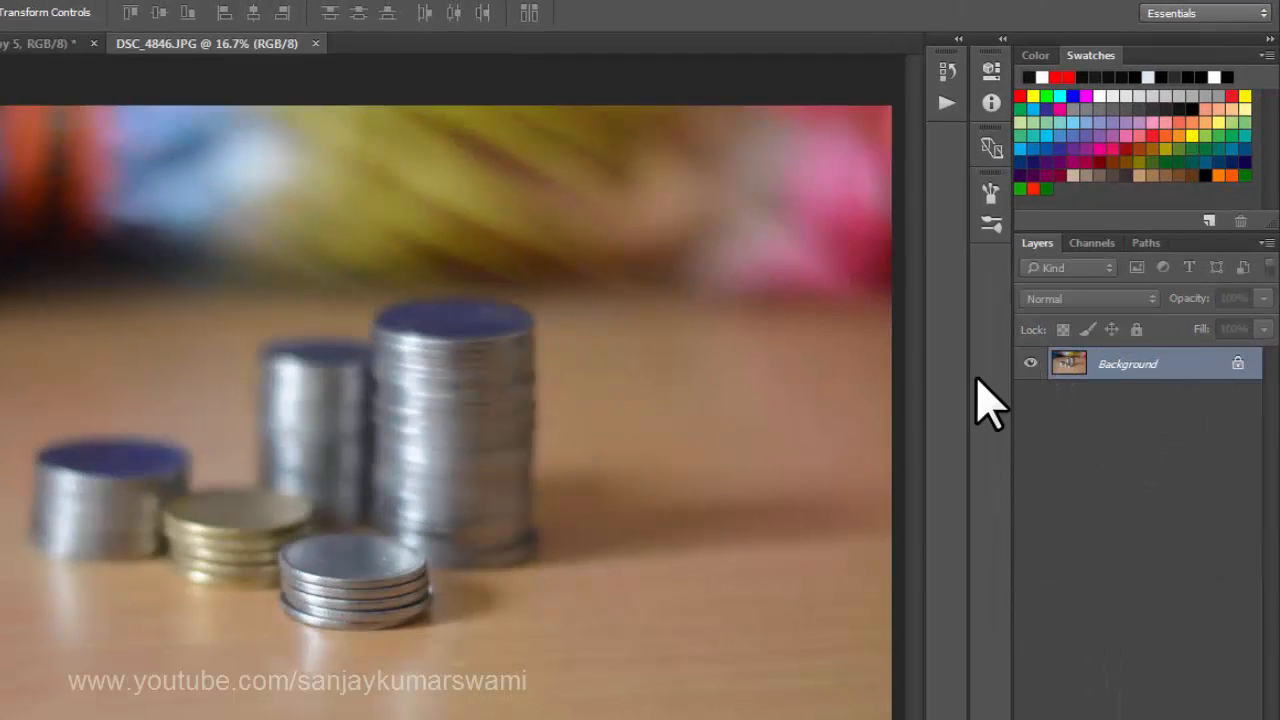
pyautogui.hotkey('ctrl', 'w')
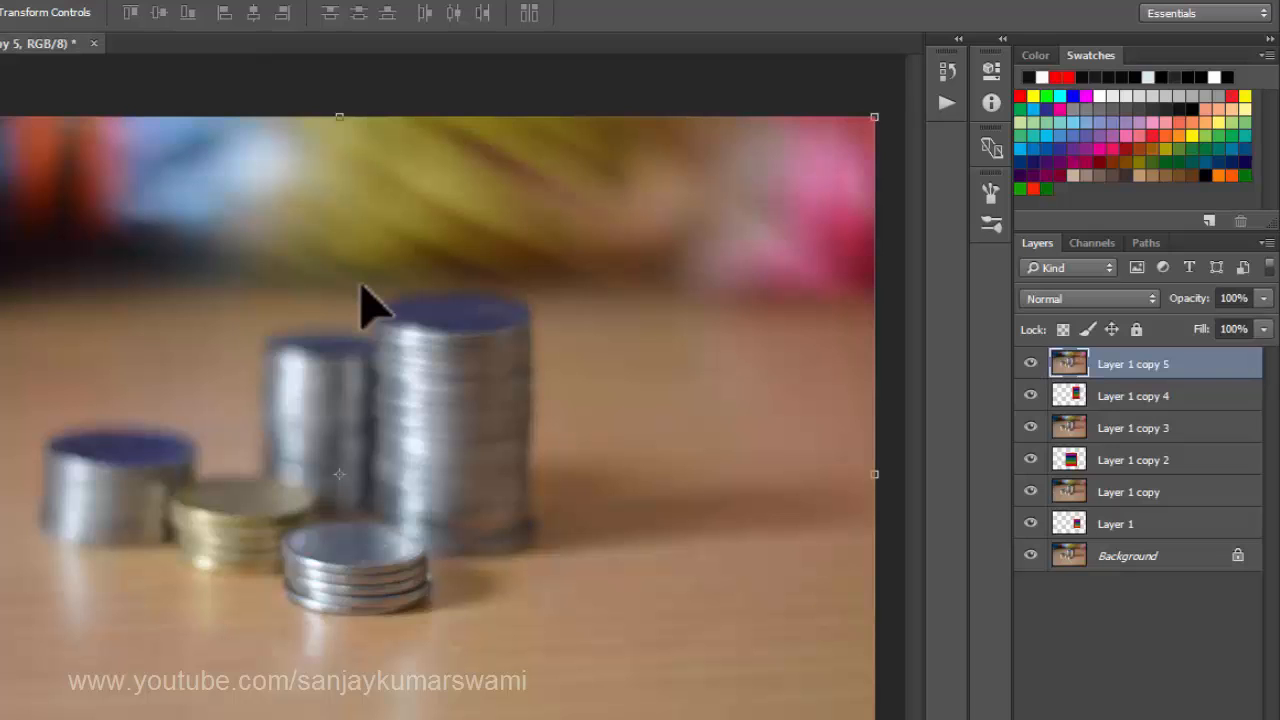
# Examine the Event Name and Descriptive Label fields for adding a custom event in the Script Events Manager, cancel and close the manager
pyautogui.click(380, 546)
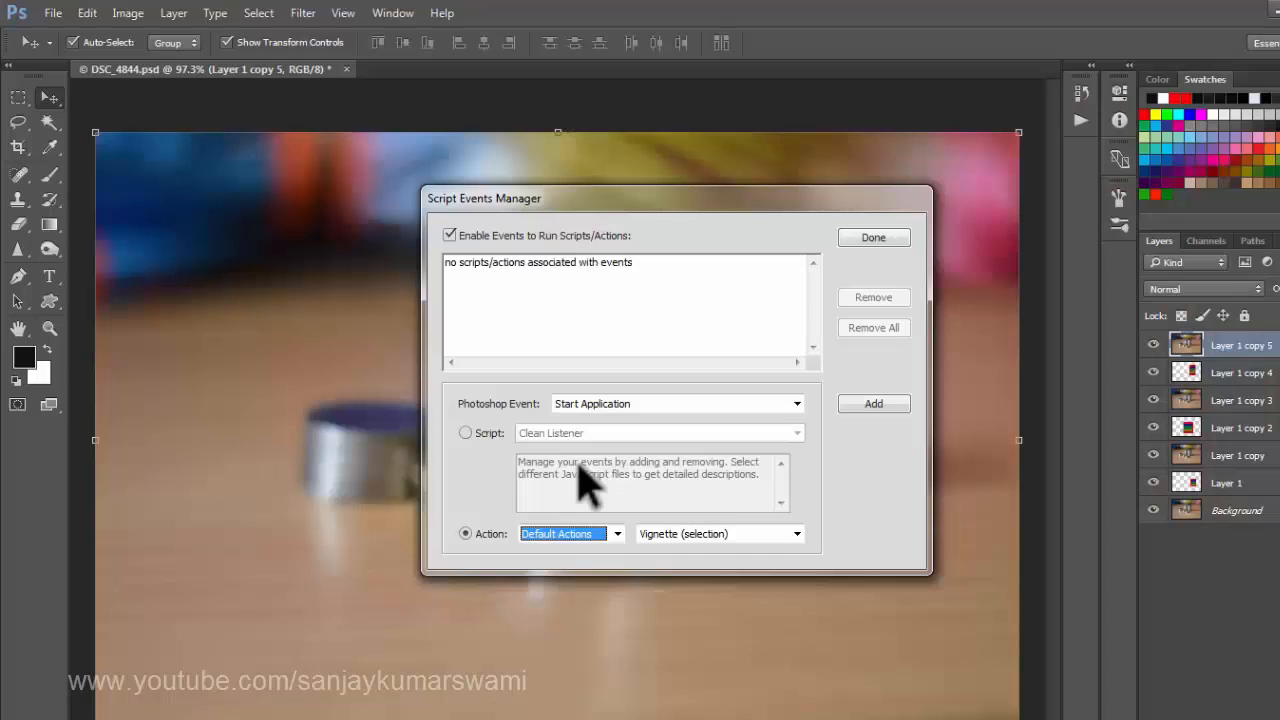
pyautogui.click(628, 404)
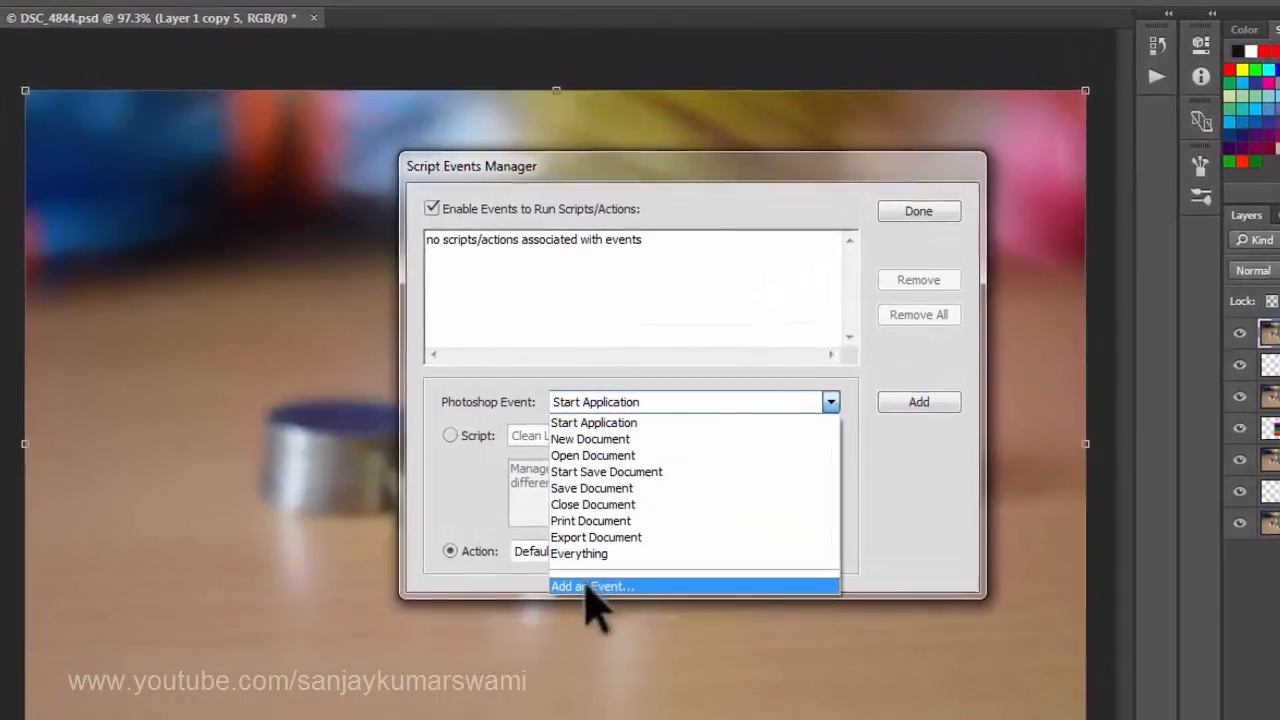
pyautogui.click(590, 586)
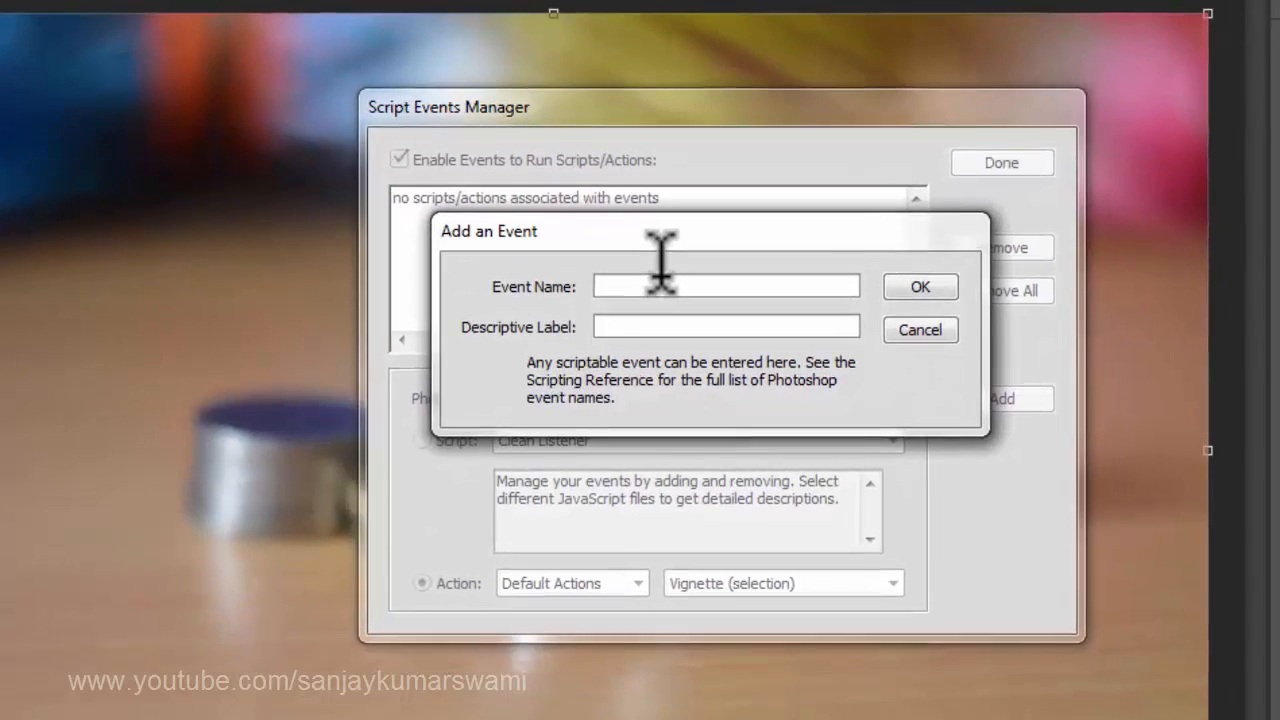
pyautogui.click(650, 293)
pyautogui.click(640, 324)
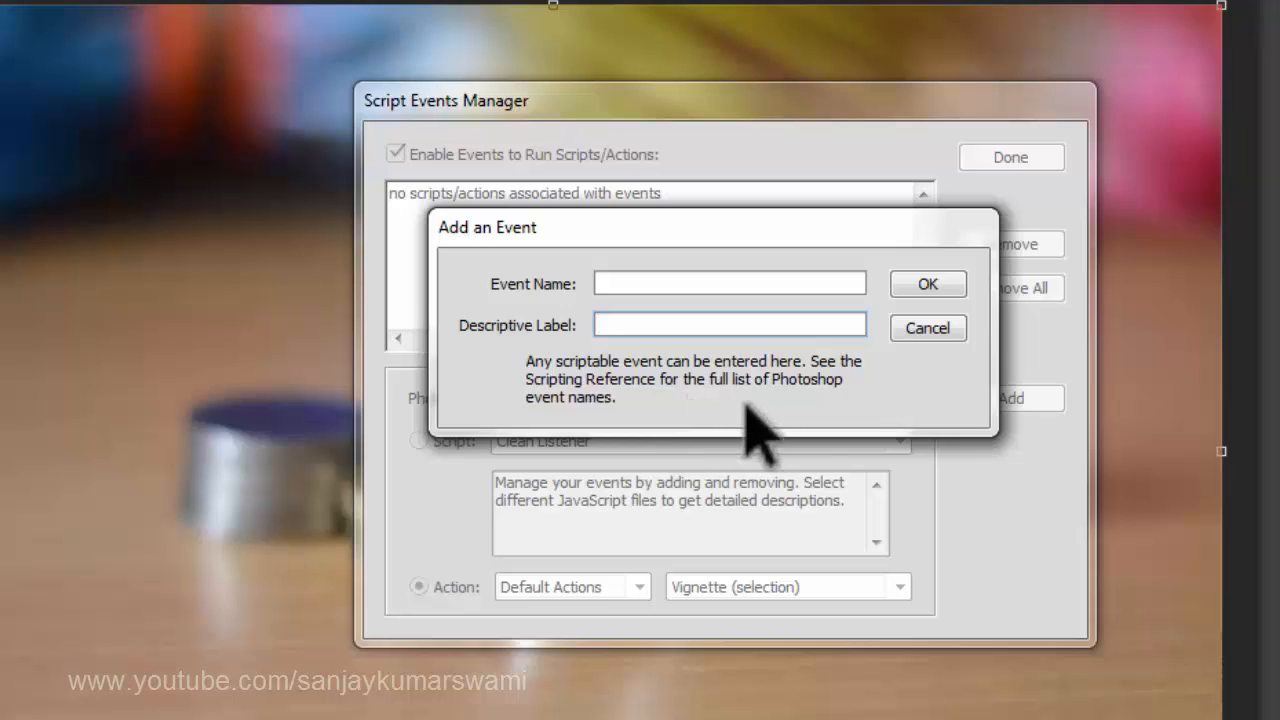
pyautogui.click(635, 284)
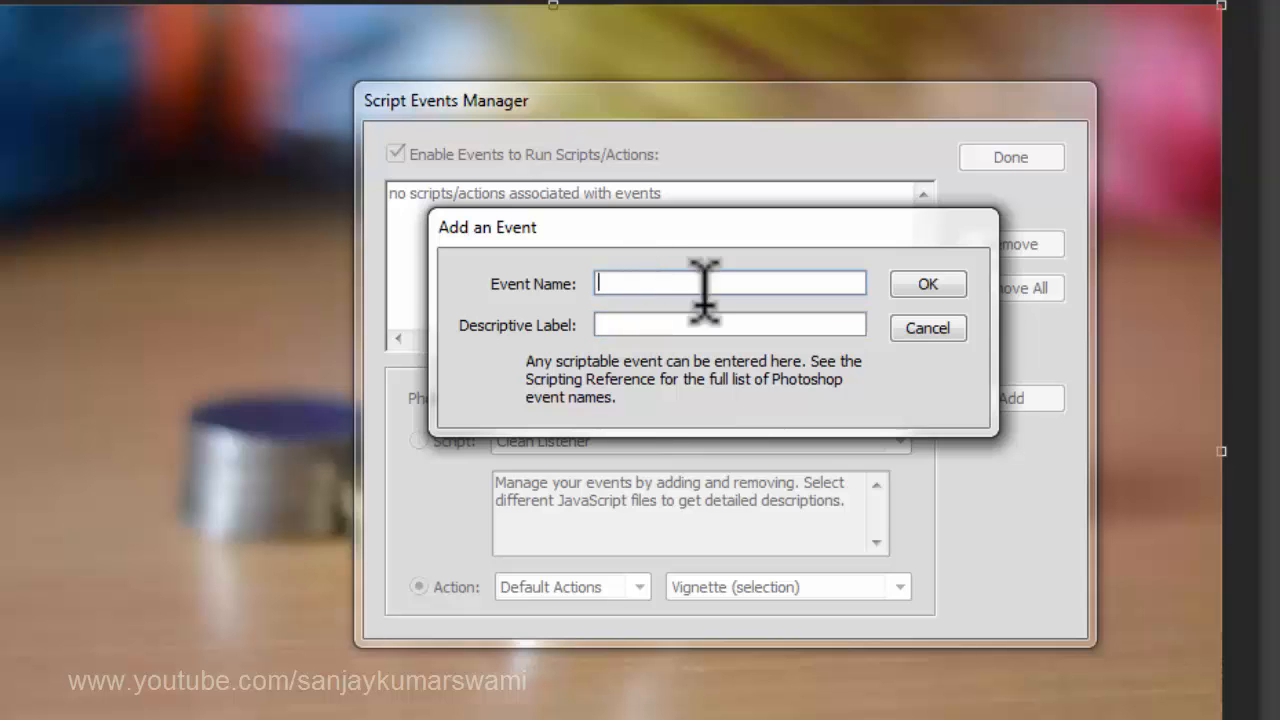
pyautogui.click(926, 330)
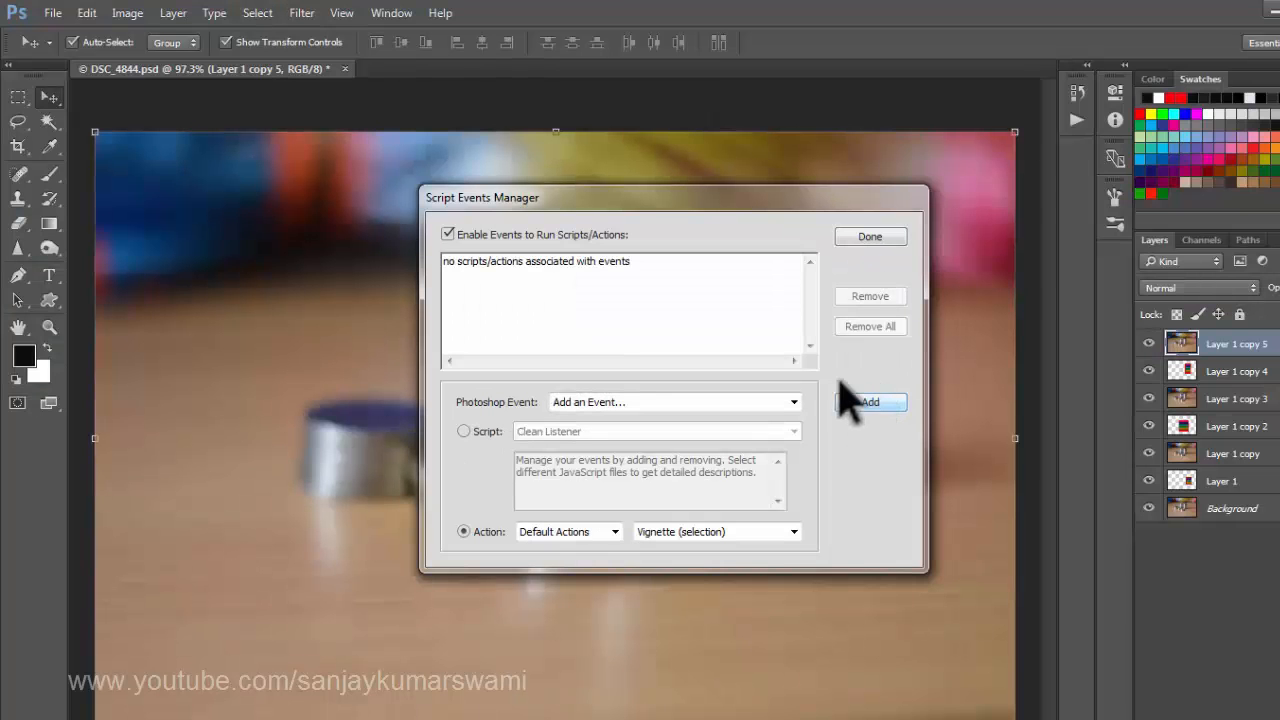
pyautogui.press('Return')
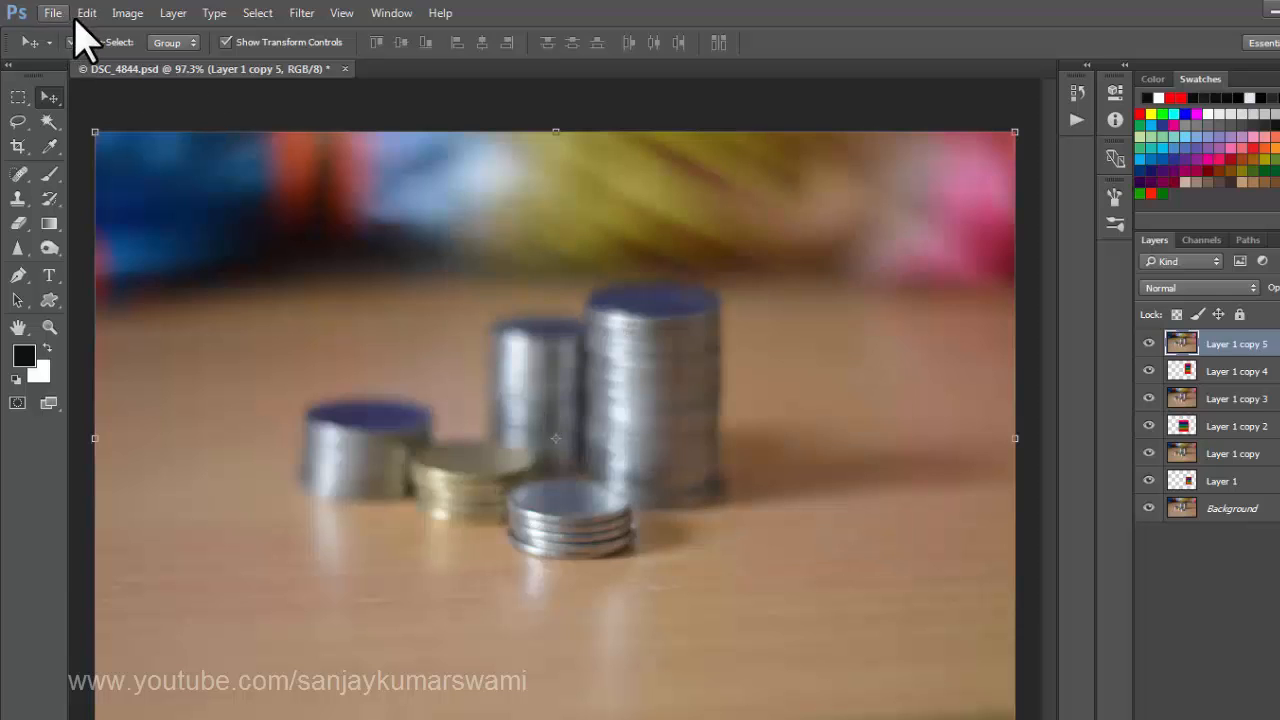
pyautogui.click(53, 13)
pyautogui.moveTo(134, 446)
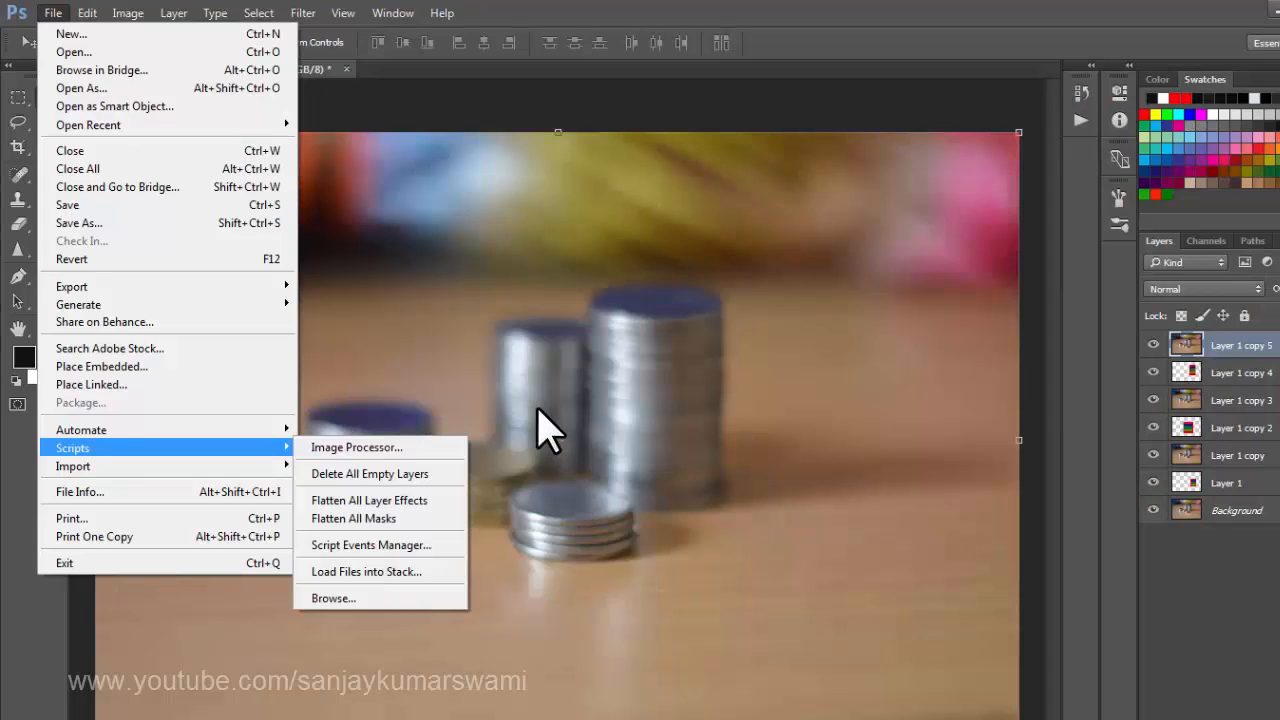
pyautogui.click(548, 432)
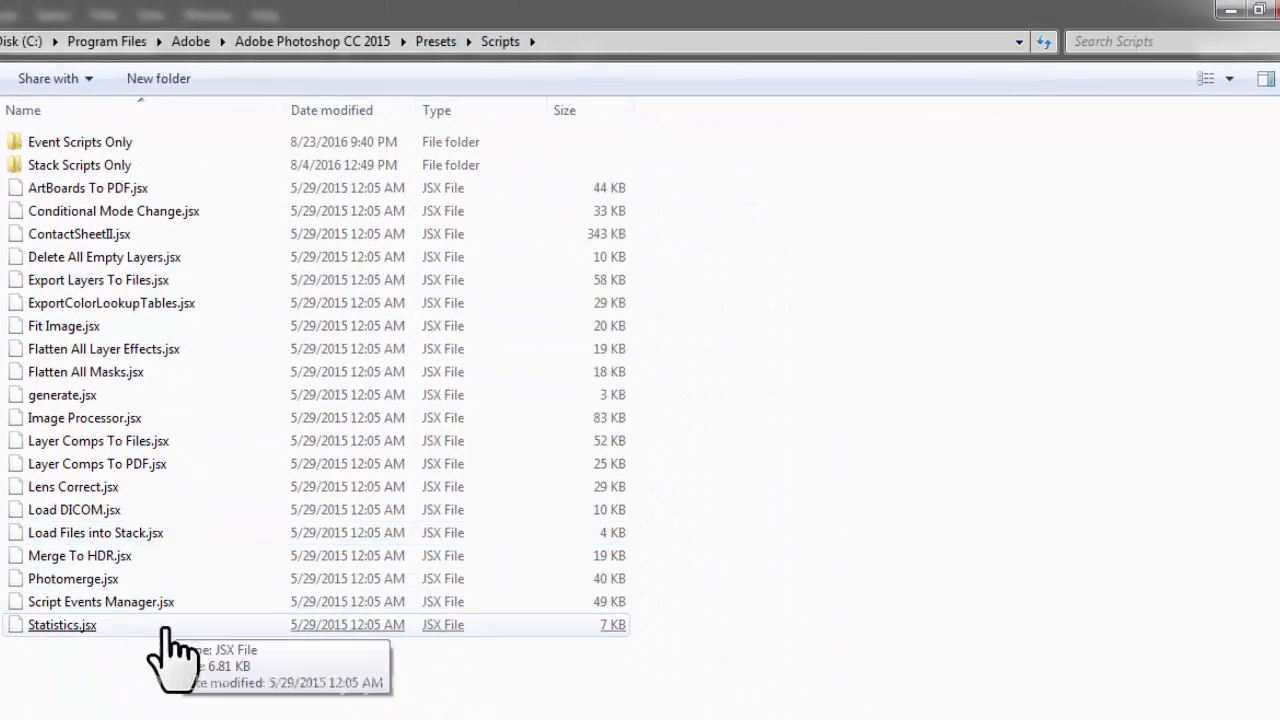
# Open the Event Scripts Only folder inside Photoshop's Presets Scripts folder in Windows Explorer and look over its script files
pyautogui.doubleClick(82, 142)
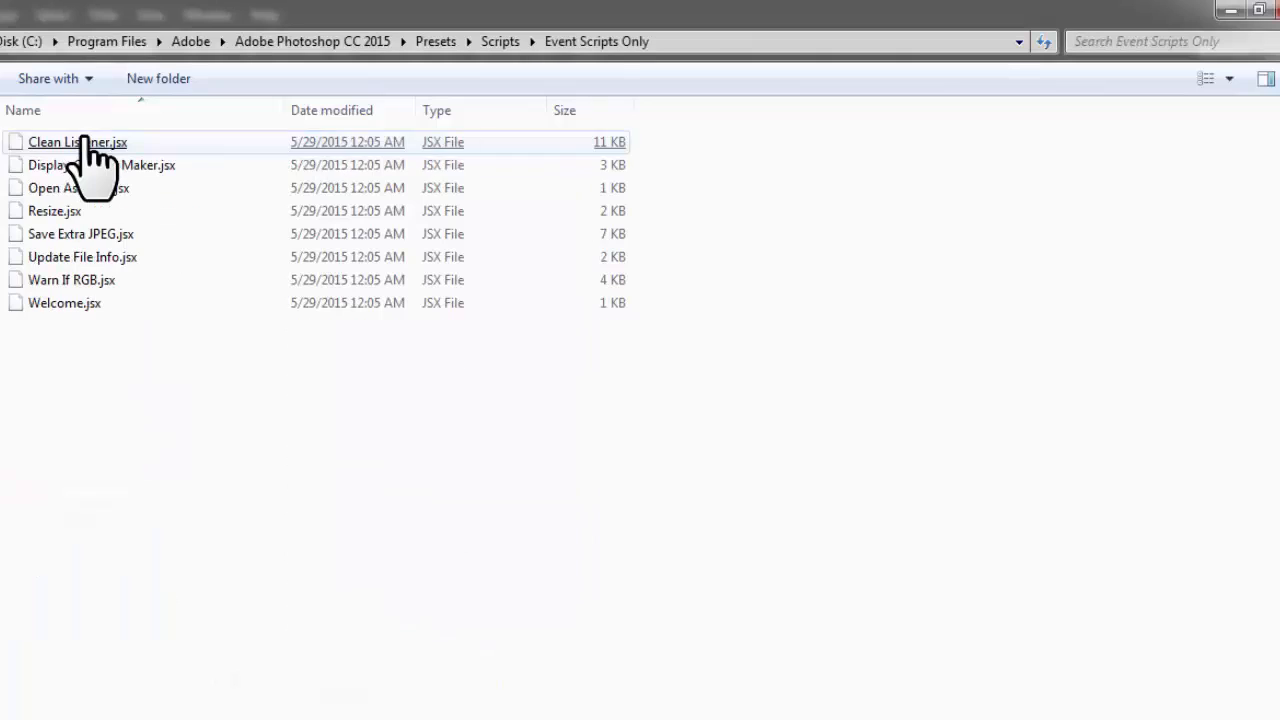
pyautogui.click(84, 142)
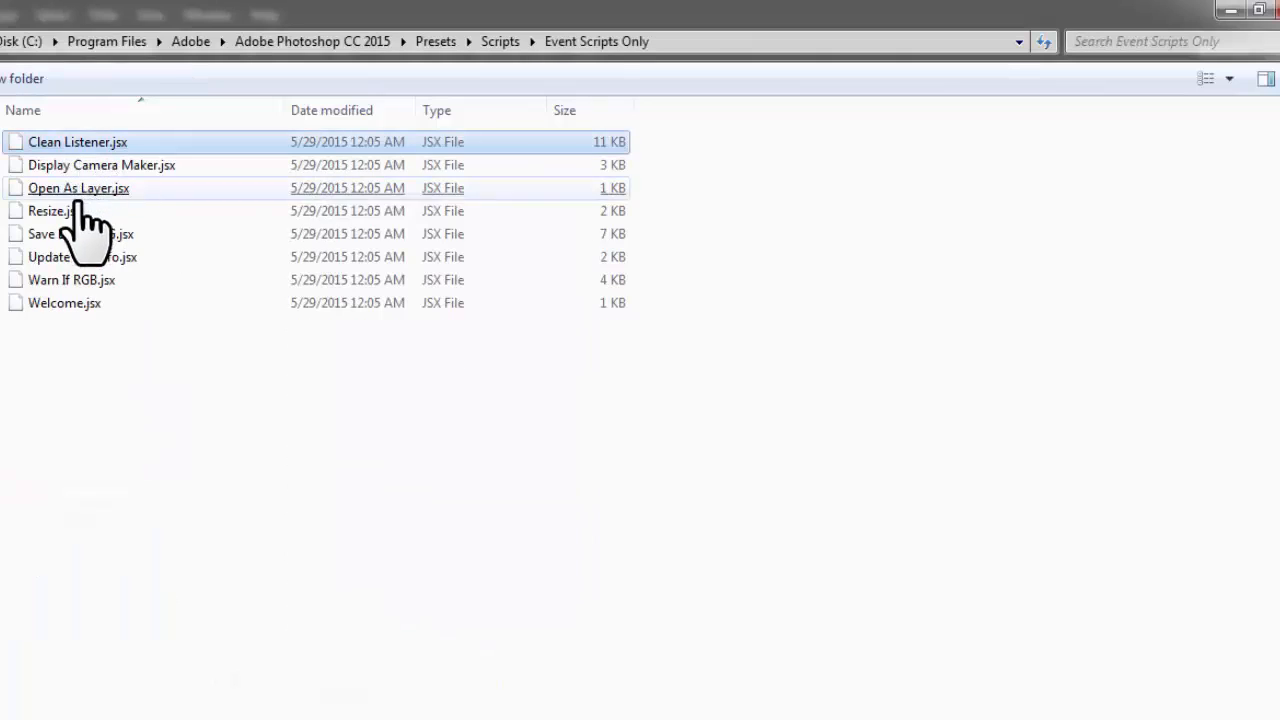
pyautogui.click(160, 192)
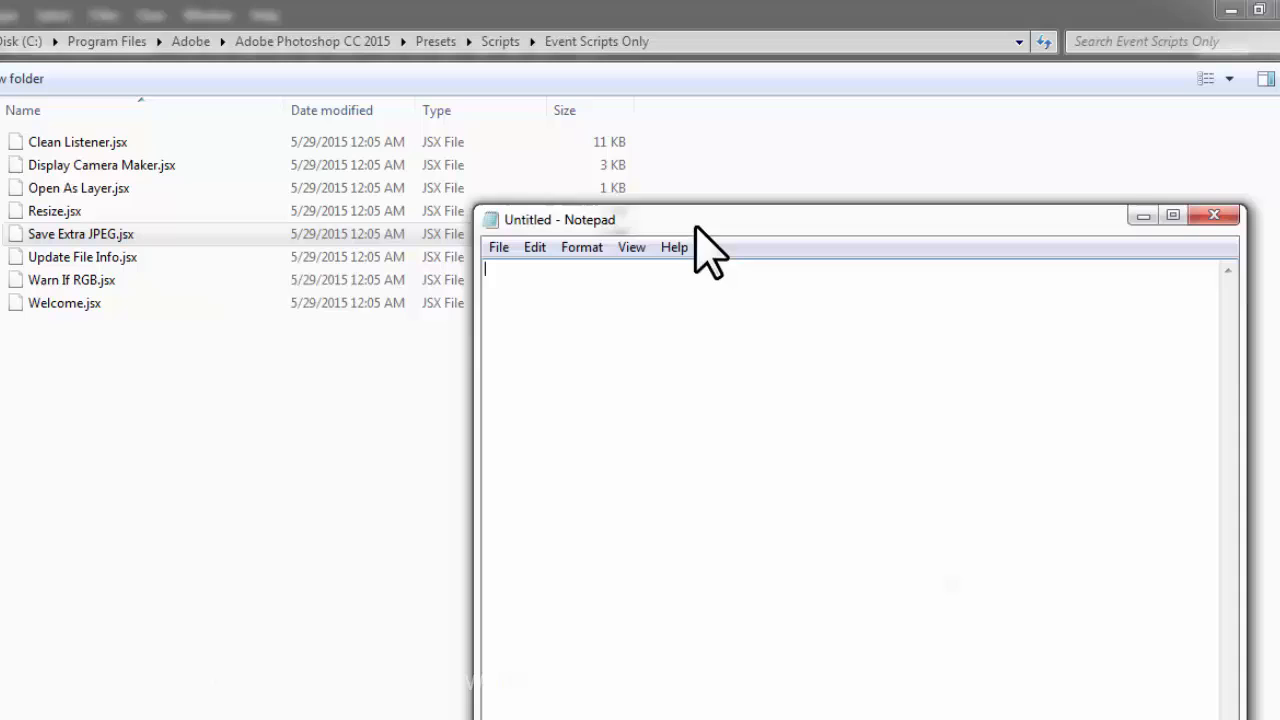
# Open Resize.jsx from the Event Scripts Only folder in Notepad, examine its code and close Notepad
pyautogui.moveTo(697, 226); pyautogui.dragTo(577, 340)
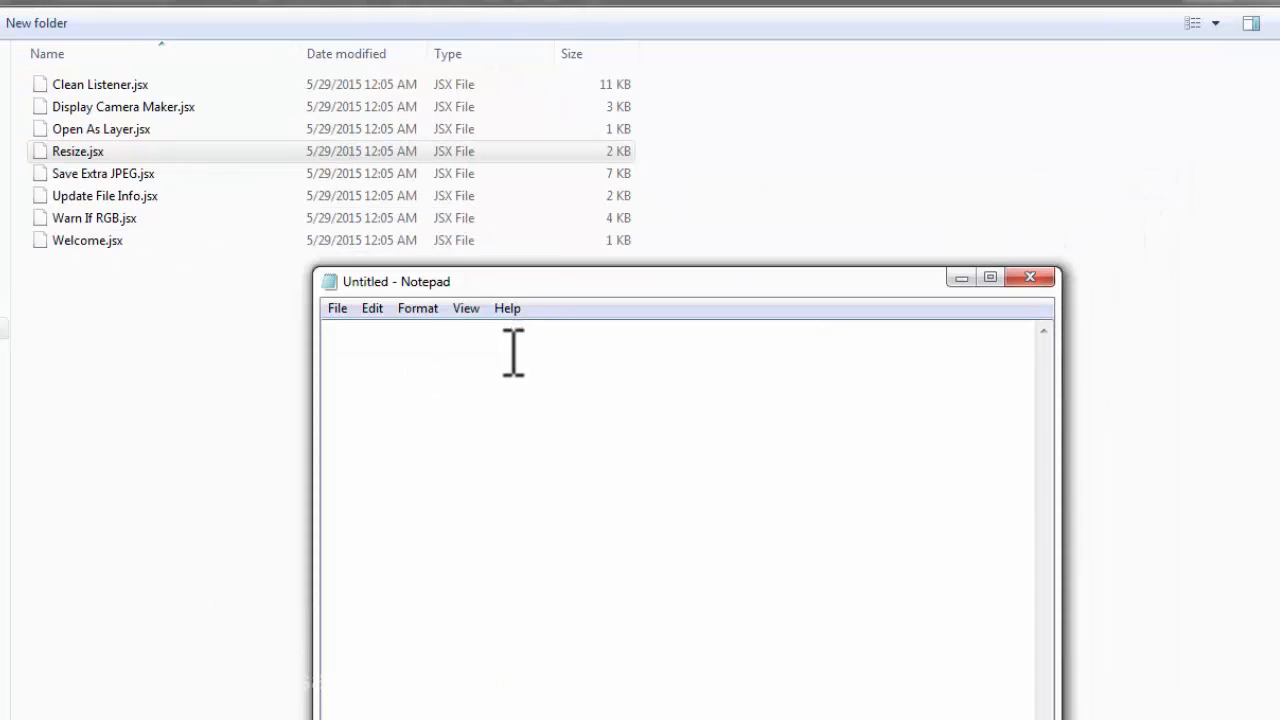
pyautogui.moveTo(72, 153); pyautogui.dragTo(434, 410)
pyautogui.scroll(-6, 686, 500)
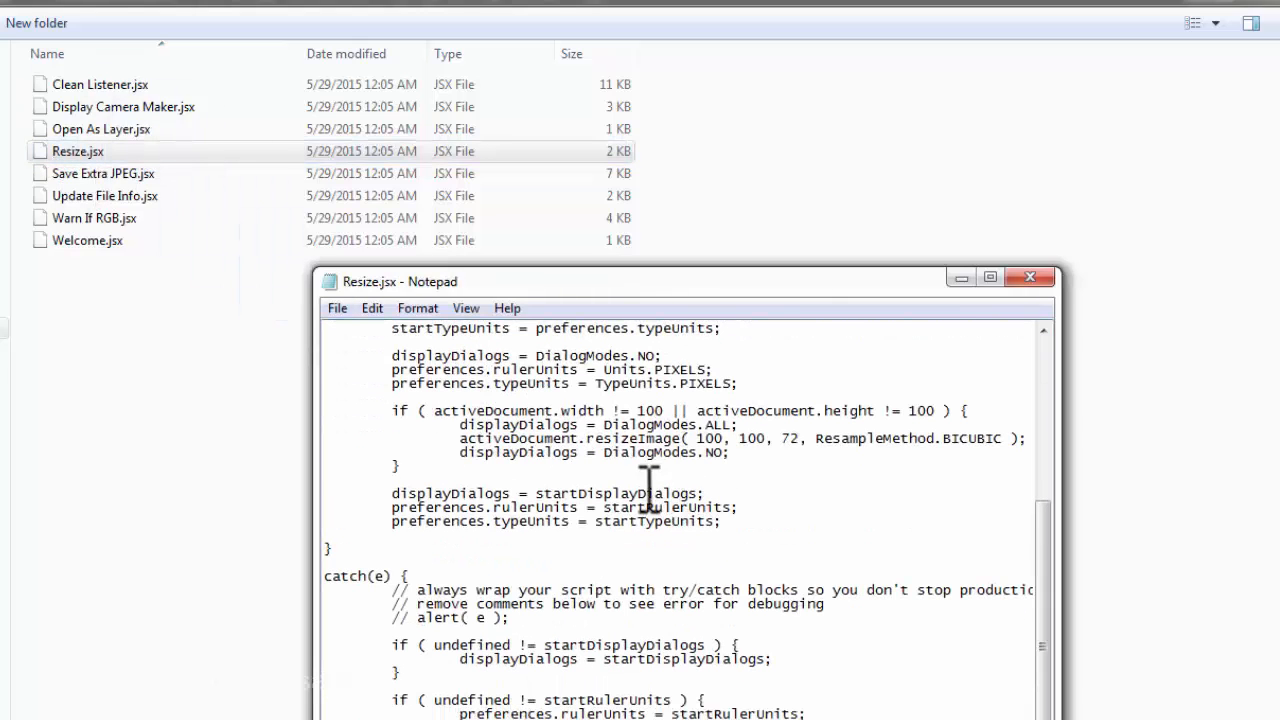
pyautogui.scroll(6, 625, 495)
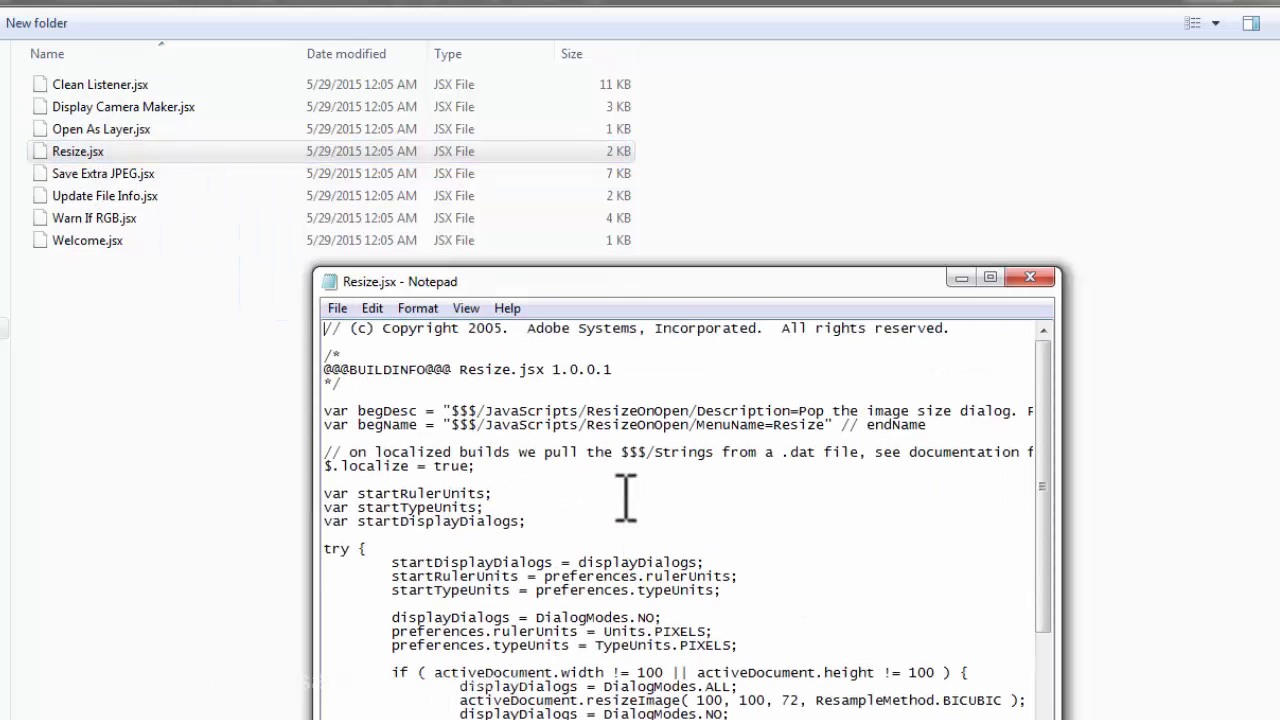
pyautogui.scroll(-6, 625, 495)
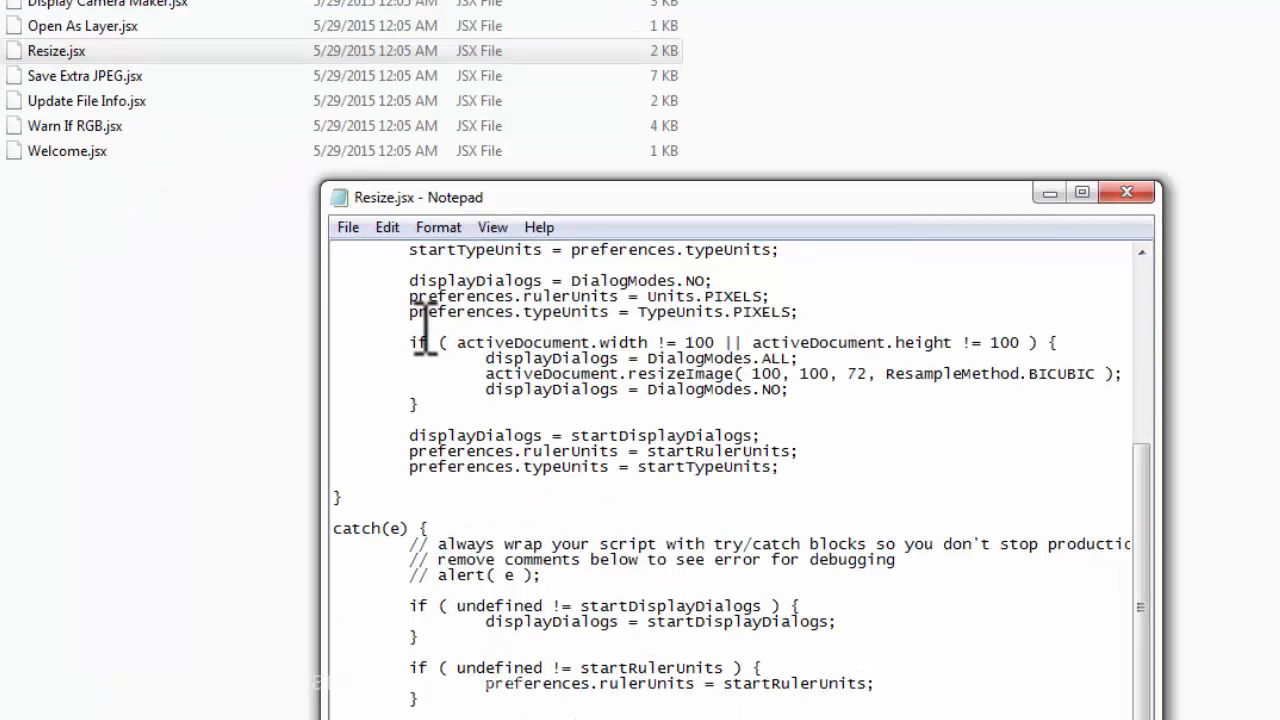
pyautogui.scroll(6, 530, 370)
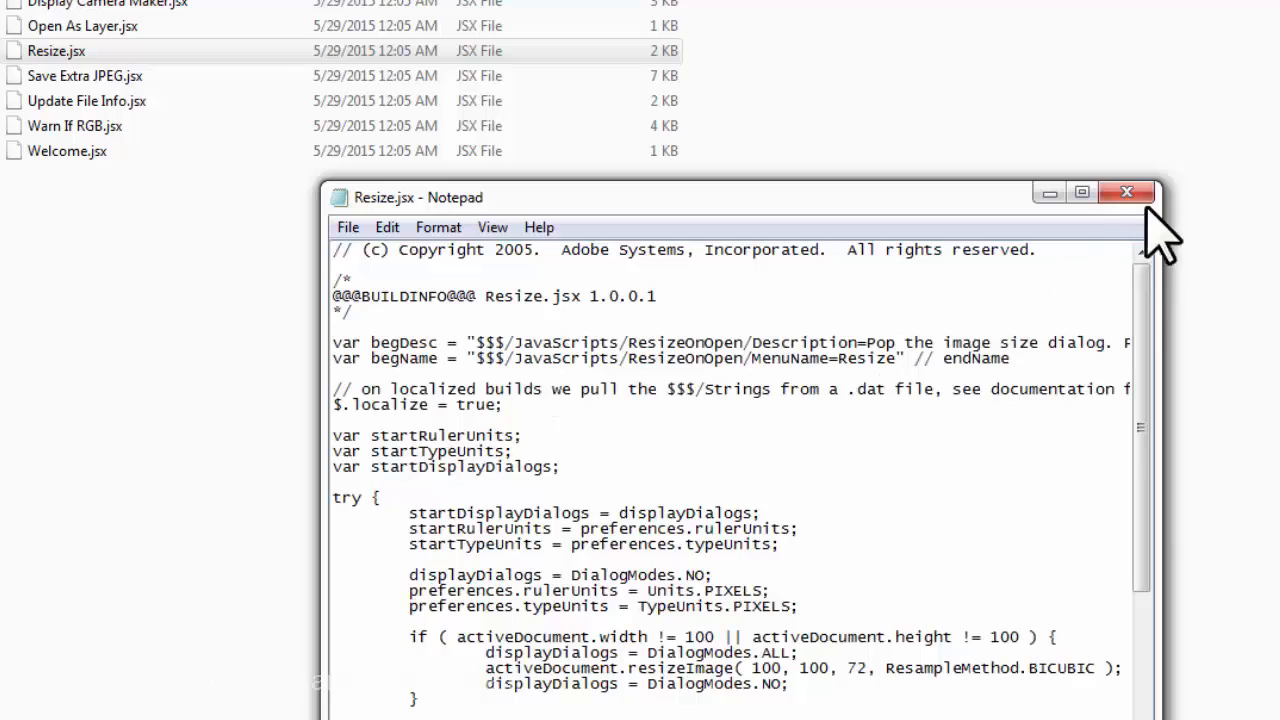
pyautogui.click(1127, 192)
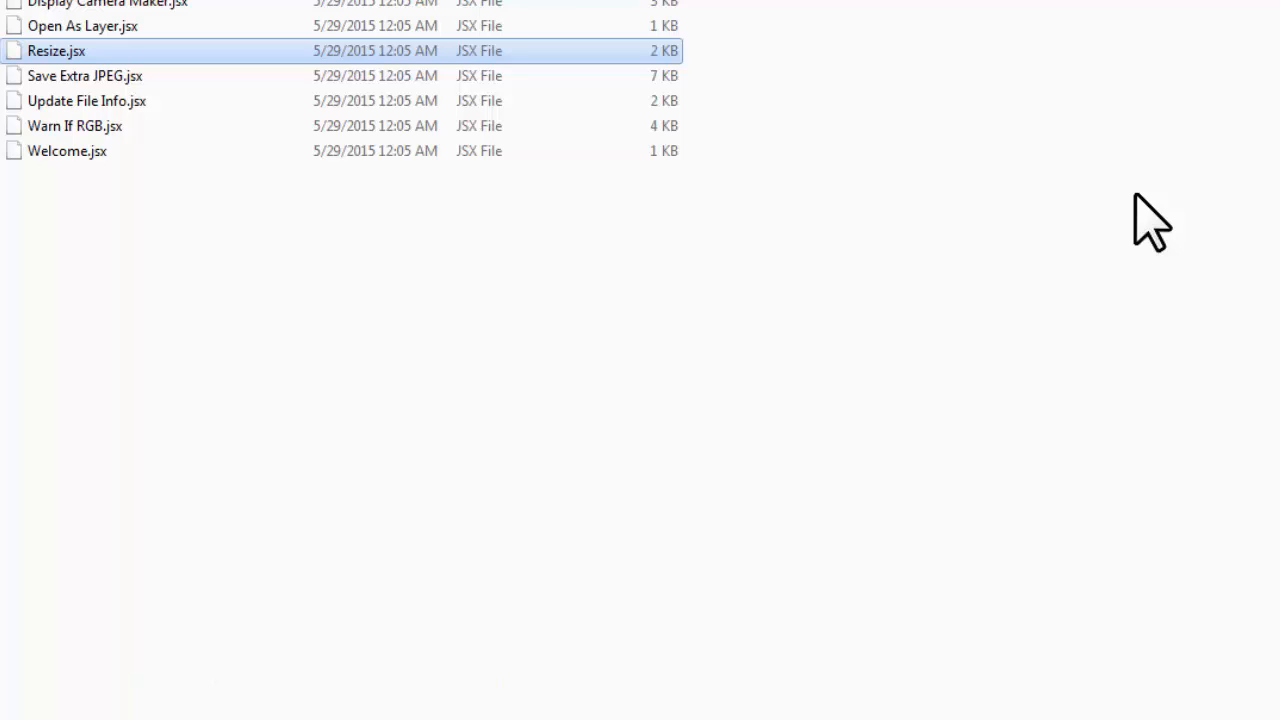
pyautogui.click(49, 14)
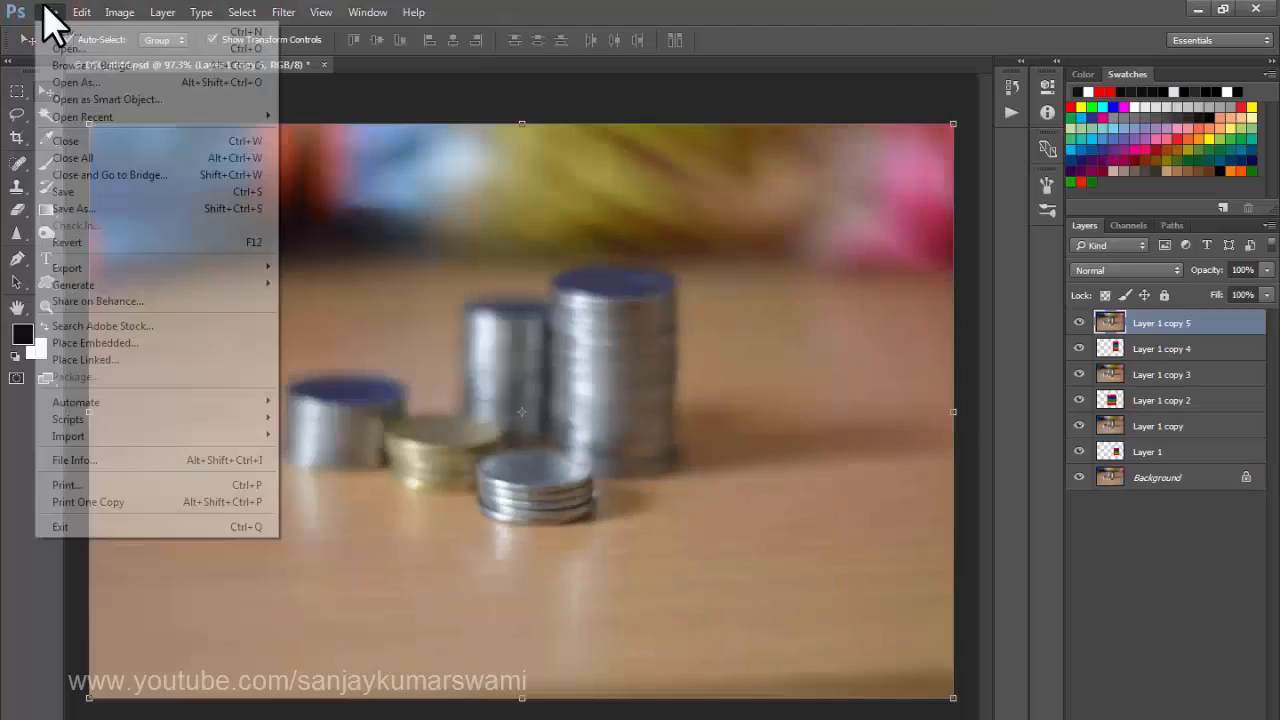
pyautogui.moveTo(112, 410)
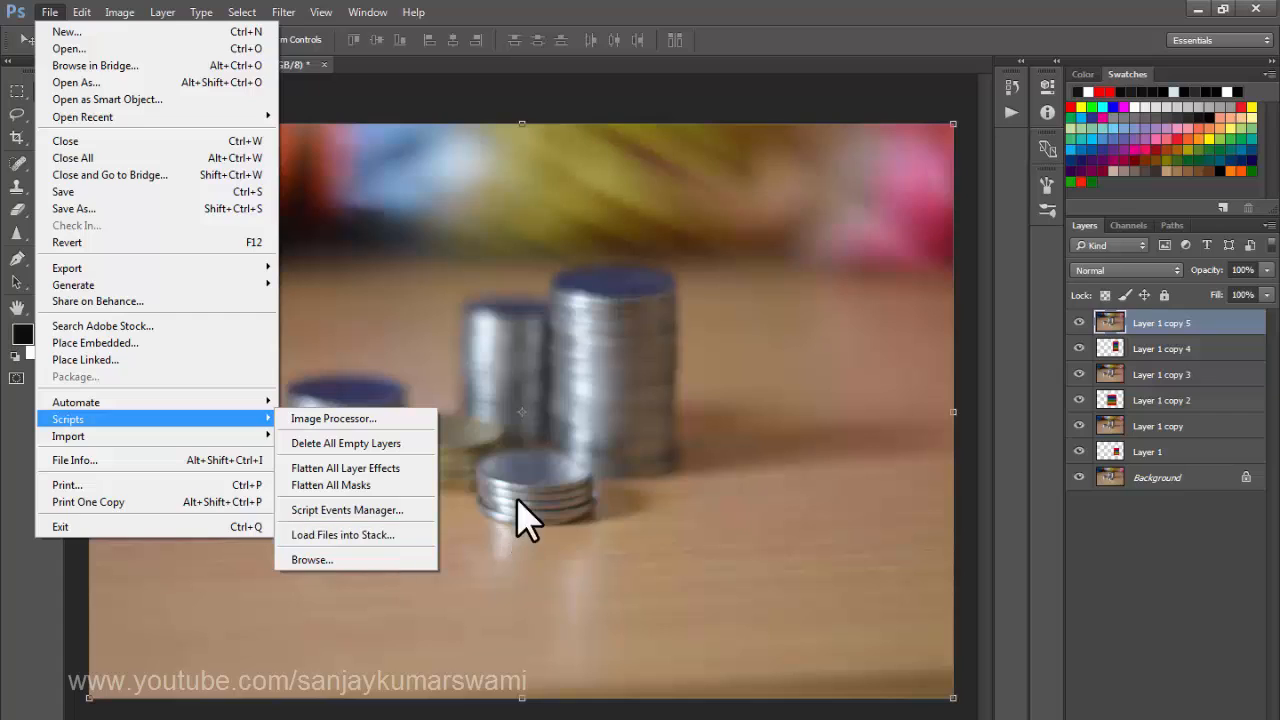
pyautogui.click(513, 427)
# Close DSC_4844.psd without saving the changes
pyautogui.hotkey('ctrl', 'w')
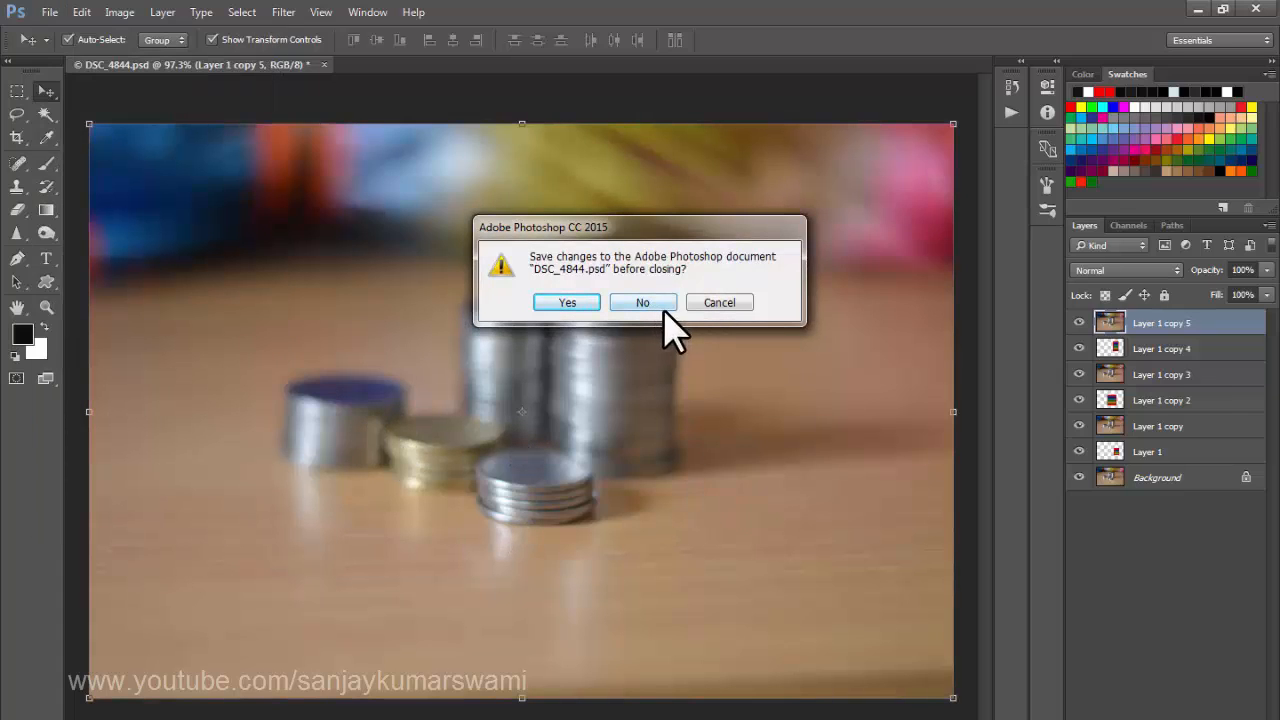
pyautogui.click(716, 302)
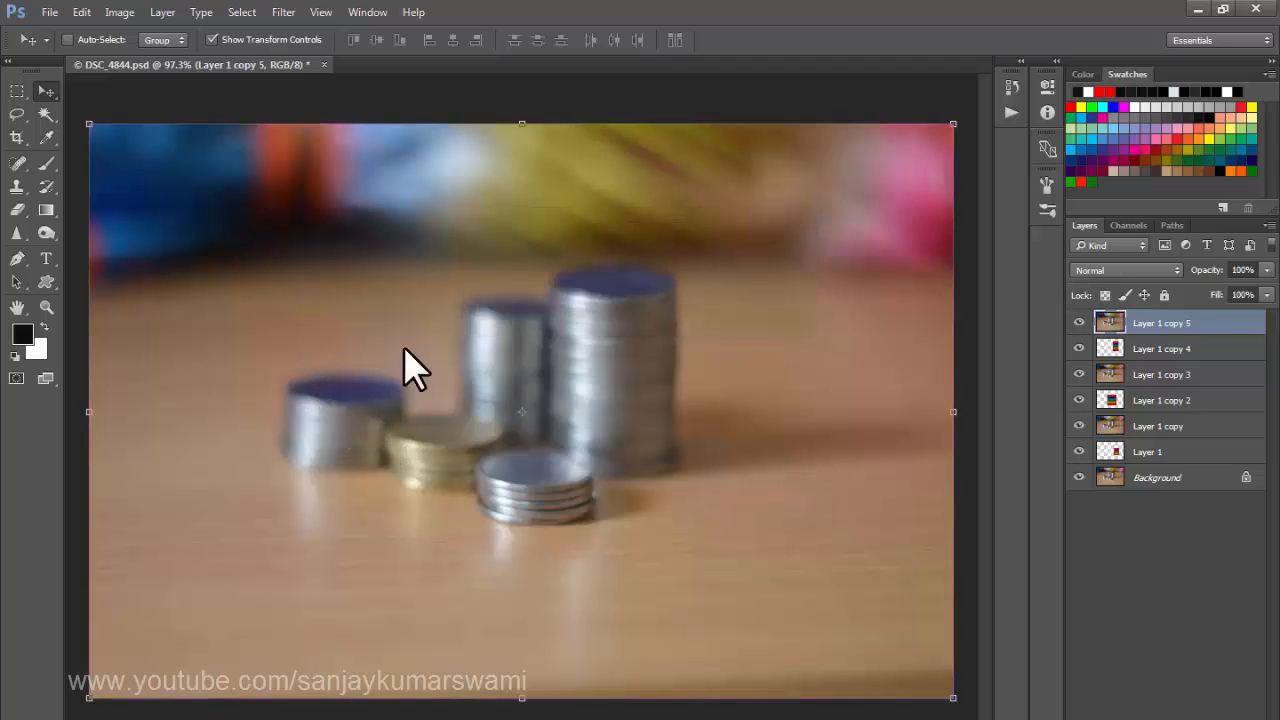
pyautogui.hotkey('ctrl', 'w')
pyautogui.click(637, 300)
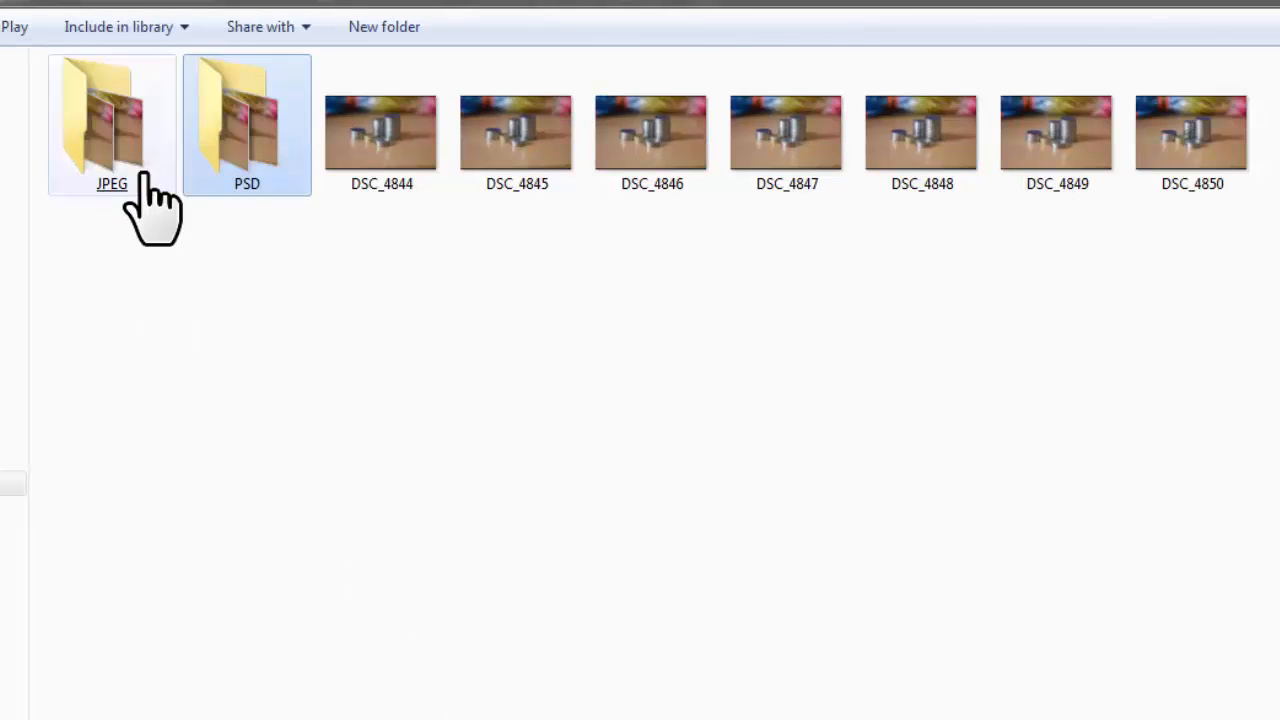
# Look into the JPEG folder, return to the photo folder, and view DSC_4844 enlarged and at fitted size in the image viewer
pyautogui.doubleClick(140, 170)
pyautogui.press('BackSpace')
pyautogui.doubleClick(405, 188)
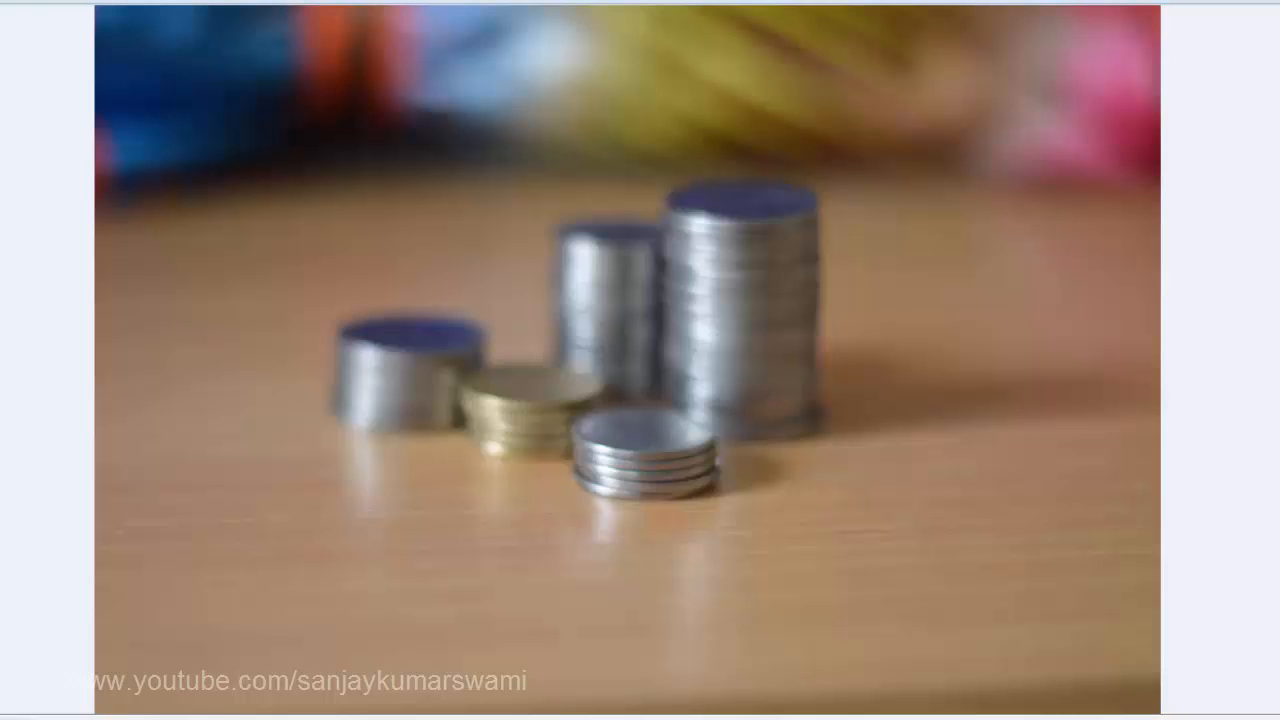
pyautogui.scroll(4, 711, 449)
pyautogui.scroll(-1, 666, 462)
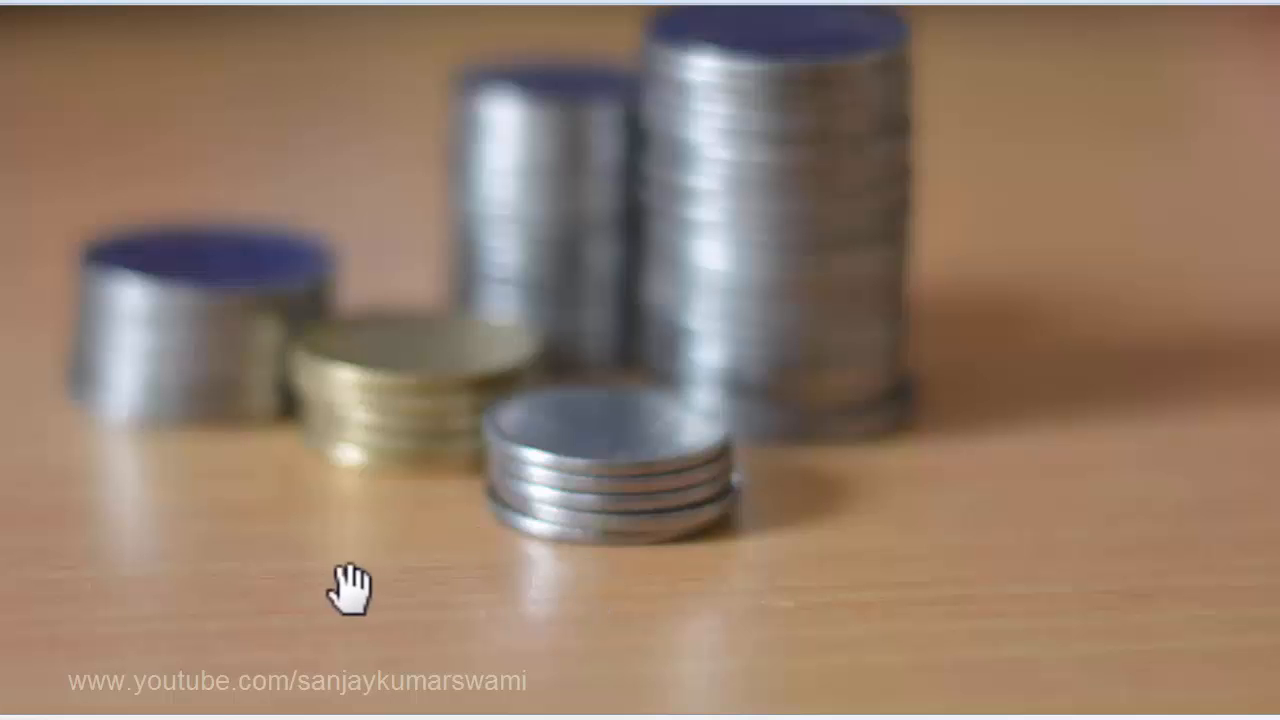
pyautogui.hotkey('ctrl', '0')
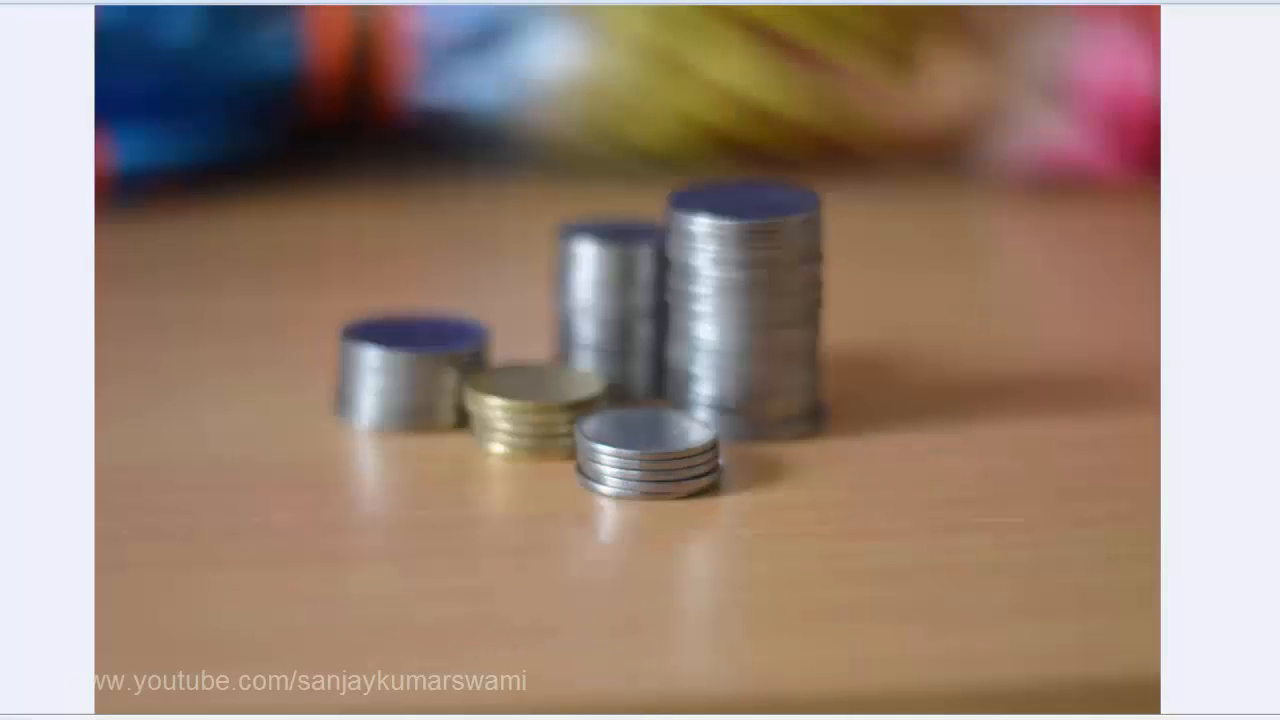